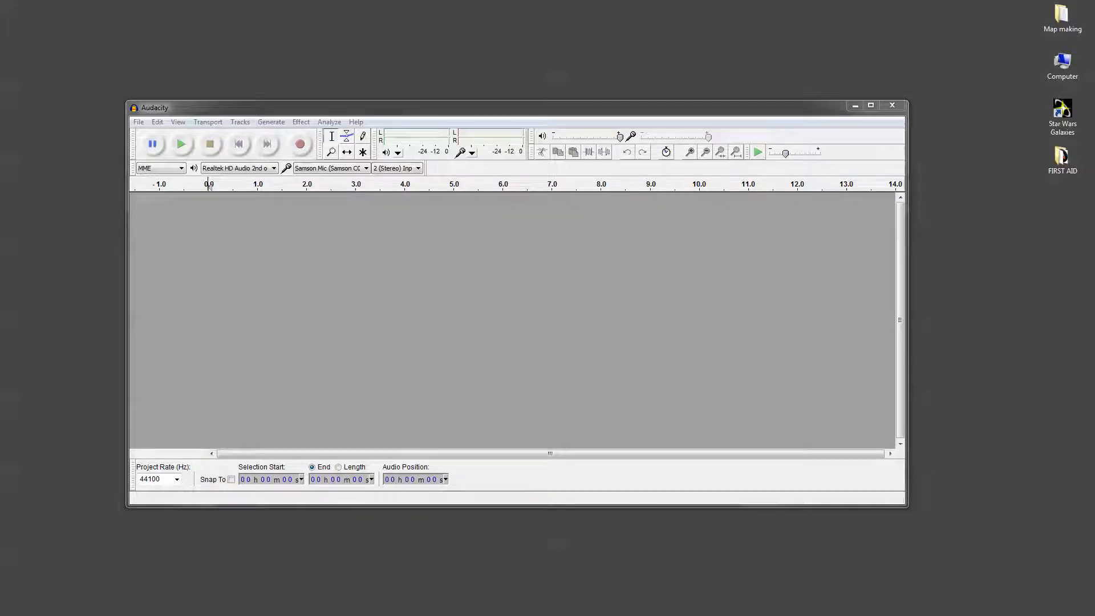
# Switch to Firefox, search Google for "AUDACITY" and open the official Audacity site on SourceForge
pyautogui.moveTo(516, 101)
pyautogui.mouseDown()
pyautogui.moveTo(516, 121)
pyautogui.moveTo(517, 83)
pyautogui.moveTo(805, 109)
pyautogui.moveTo(580, 94)
pyautogui.moveTo(549, 121)
pyautogui.moveTo(540, 108)
pyautogui.moveTo(513, 107)
pyautogui.moveTo(536, 107)
pyautogui.mouseUp()
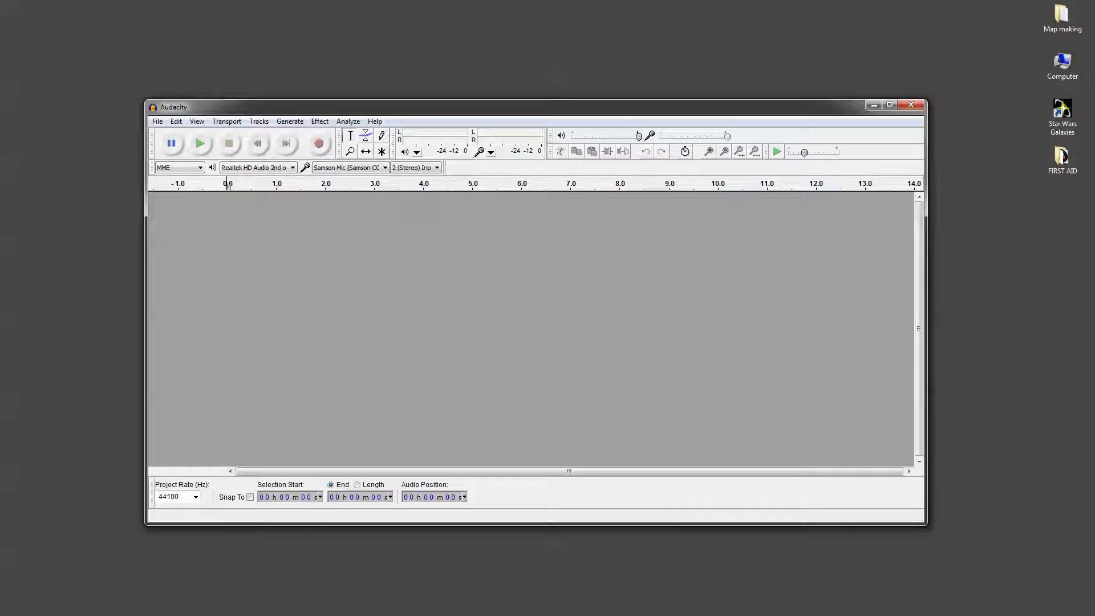
pyautogui.hotkey('alt', 'Tab')
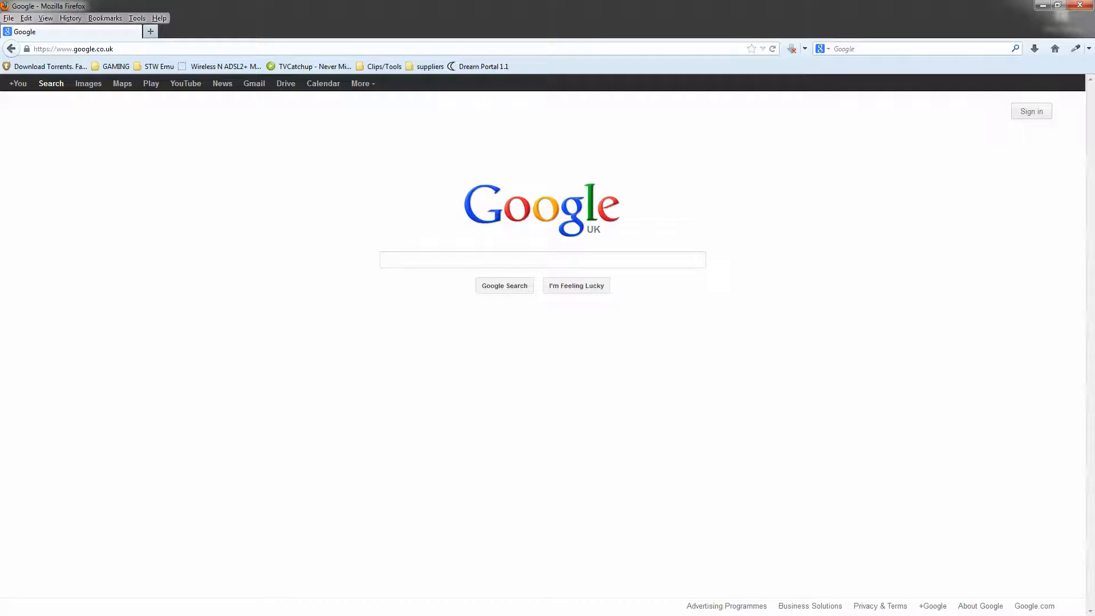
pyautogui.click(543, 260)
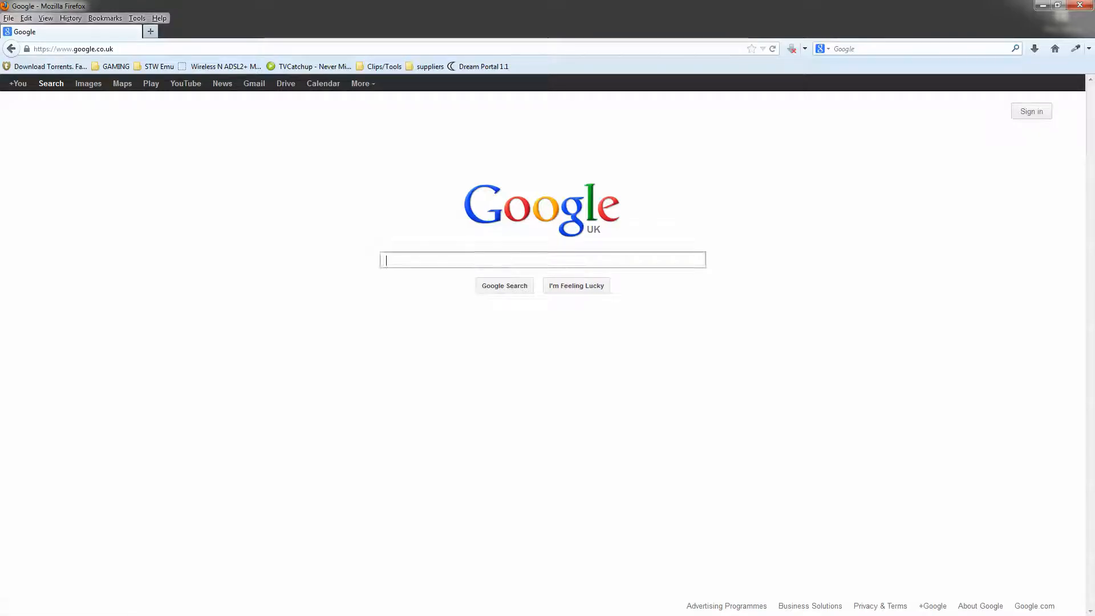
pyautogui.write('AUDACITY')
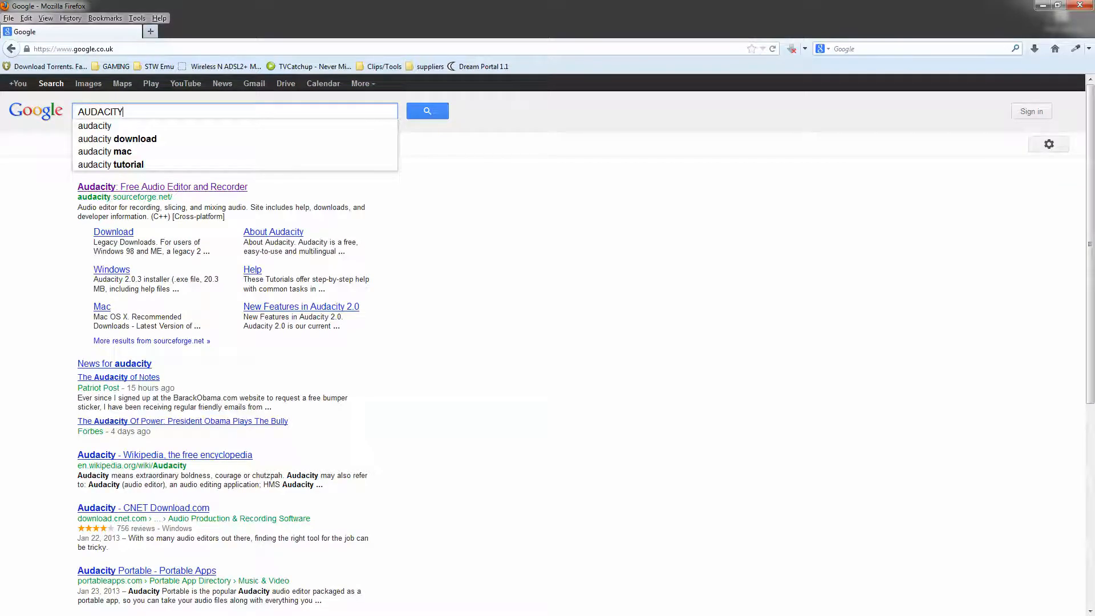
pyautogui.click(188, 187)
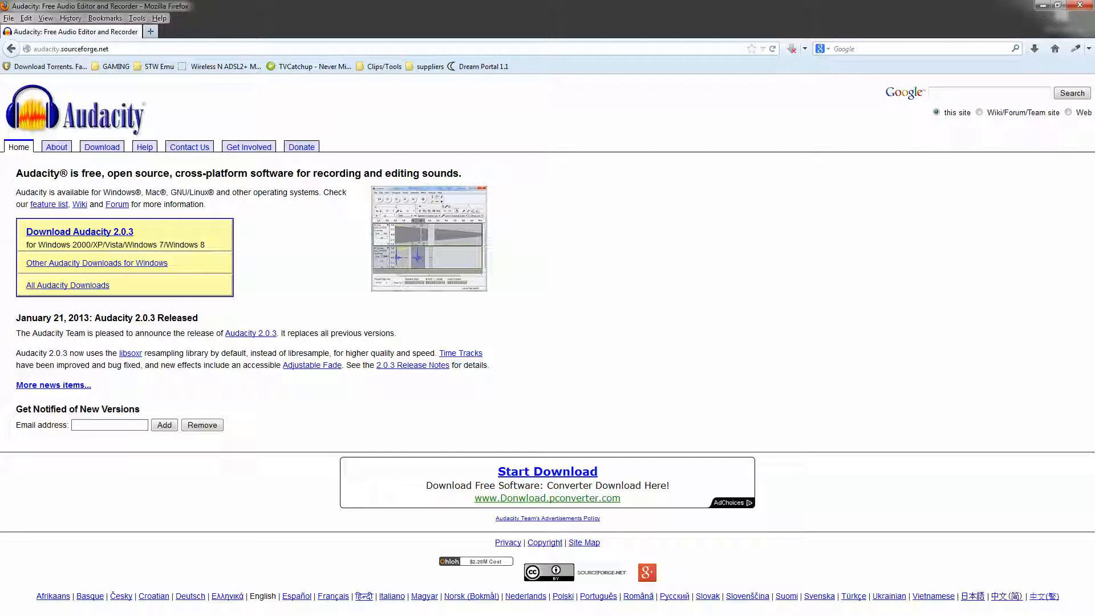
# Search the web for "AUDACITY LAME MP3" and open Audacity's help page on downloading and installing the LAME MP3 encoder
pyautogui.click(865, 53)
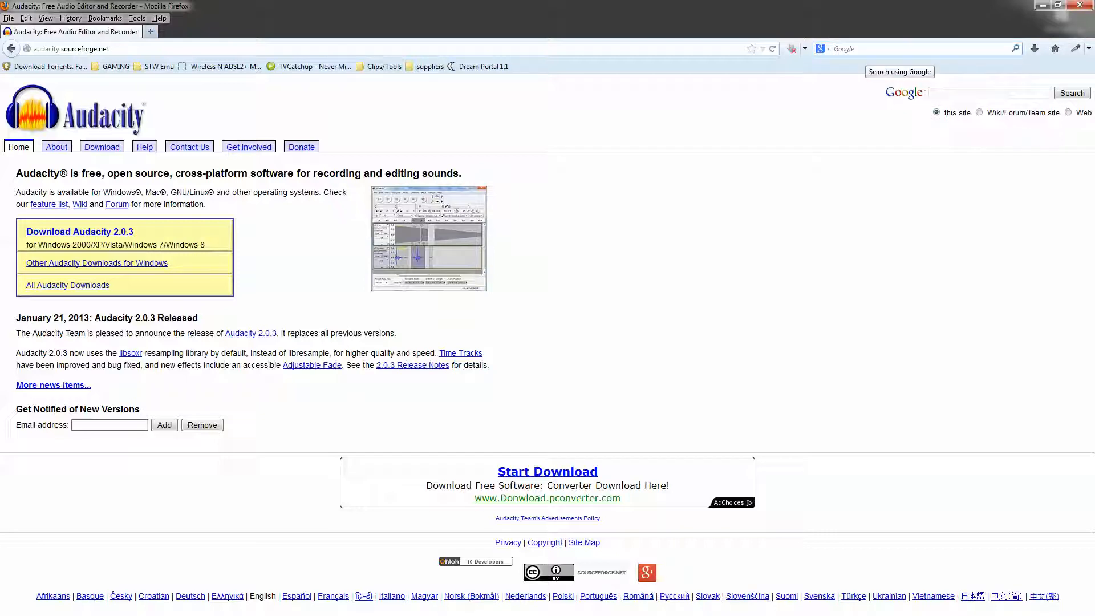
pyautogui.write('A')
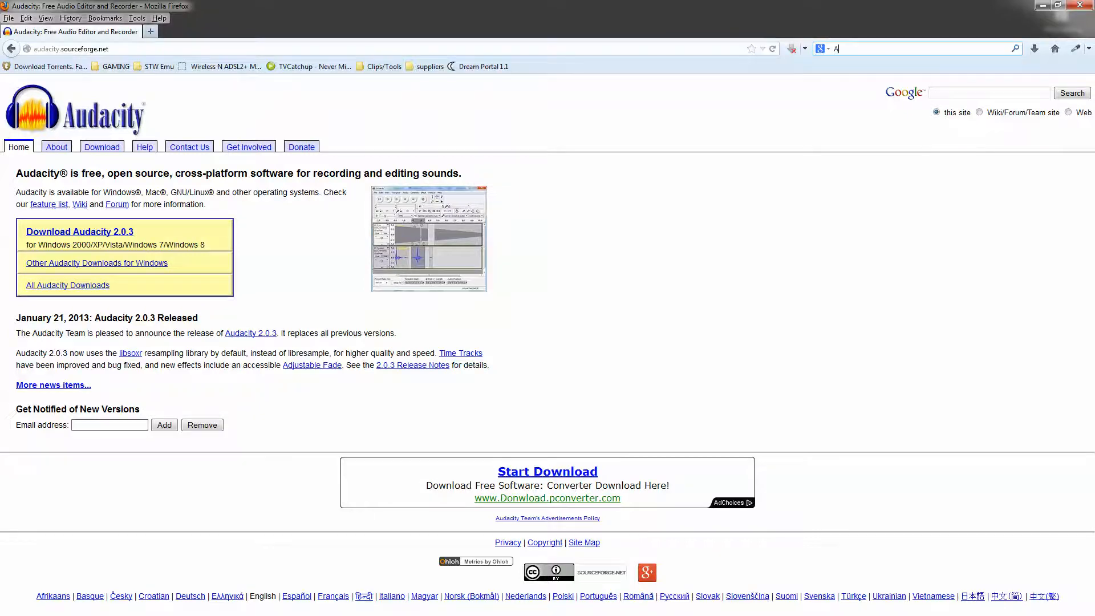
pyautogui.write('UDAC')
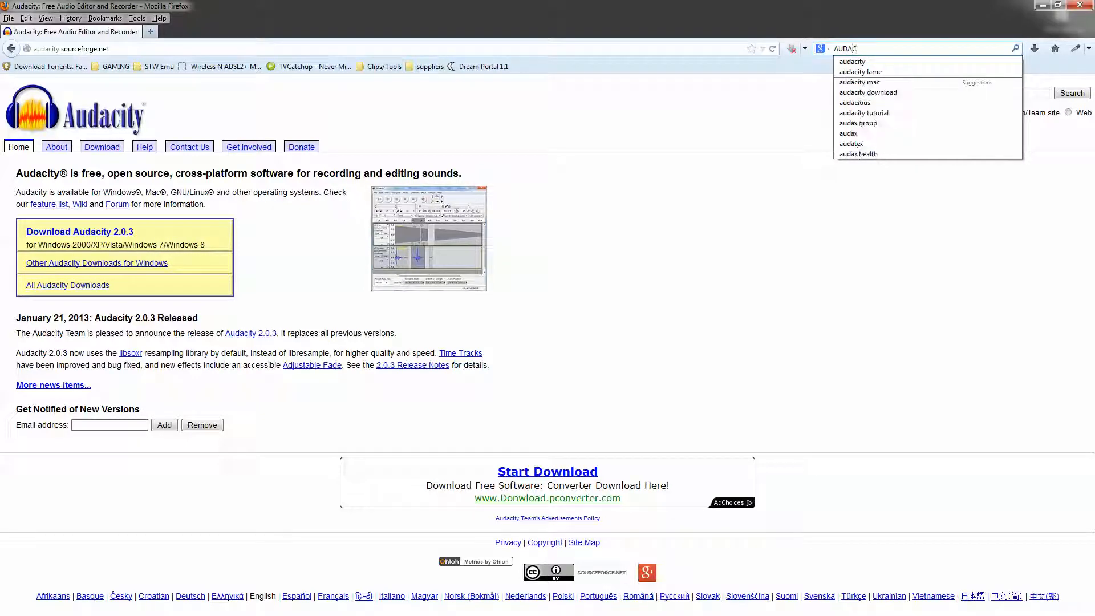
pyautogui.write('ITY')
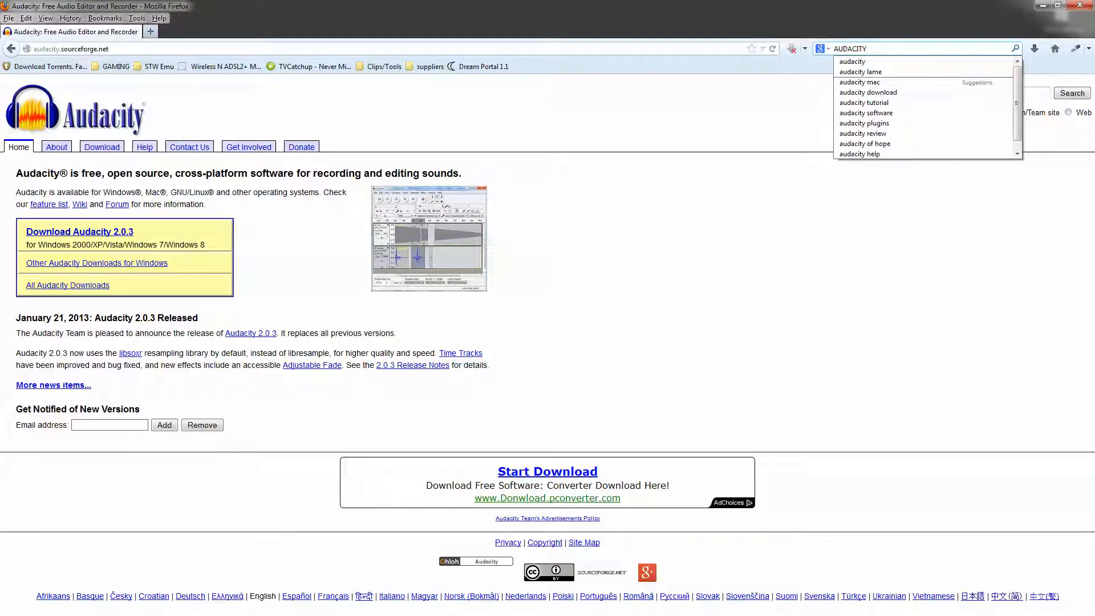
pyautogui.write(' LAME MP')
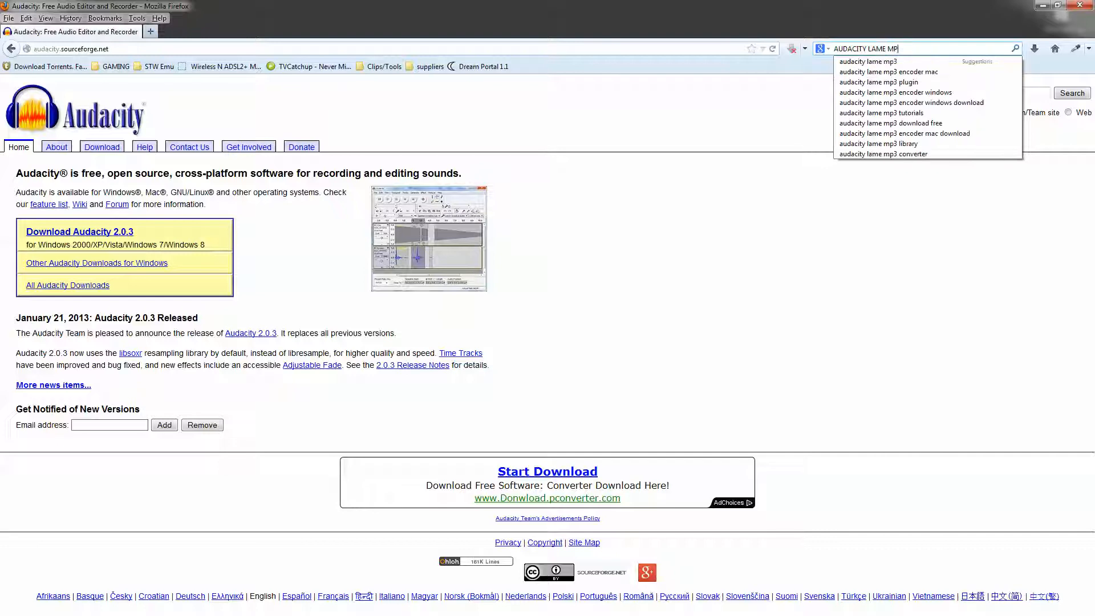
pyautogui.write('S')
pyautogui.press('BackSpace')
pyautogui.write('3')
pyautogui.press('Return')
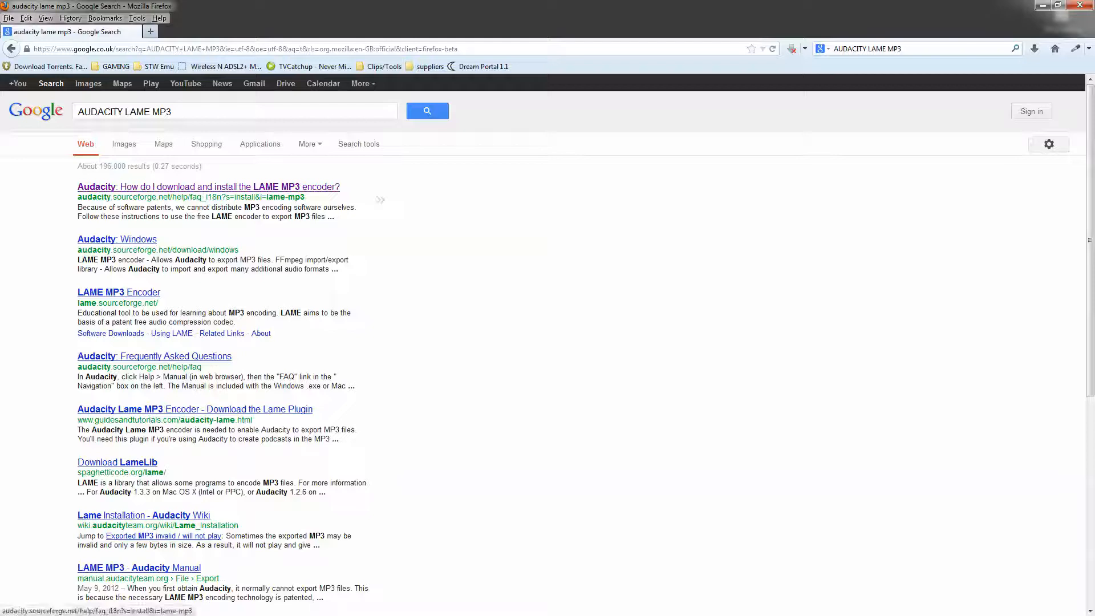
pyautogui.click(208, 187)
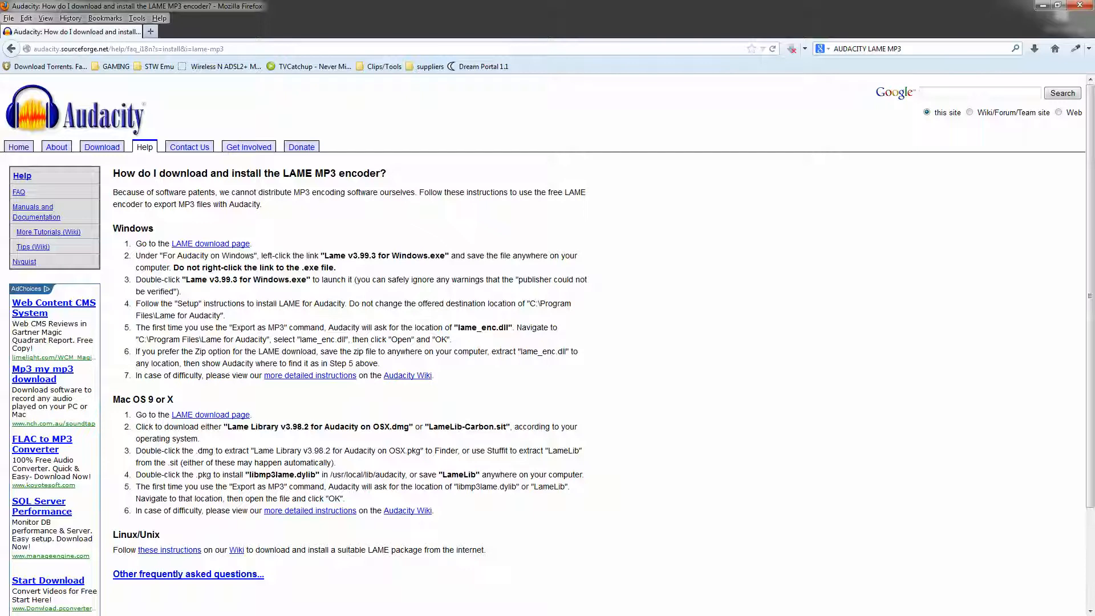
# Examine the LAME MP3 encoder installation instructions, highlighting the encoder's name in the page heading
pyautogui.moveTo(436, 511); pyautogui.dragTo(12, 217)
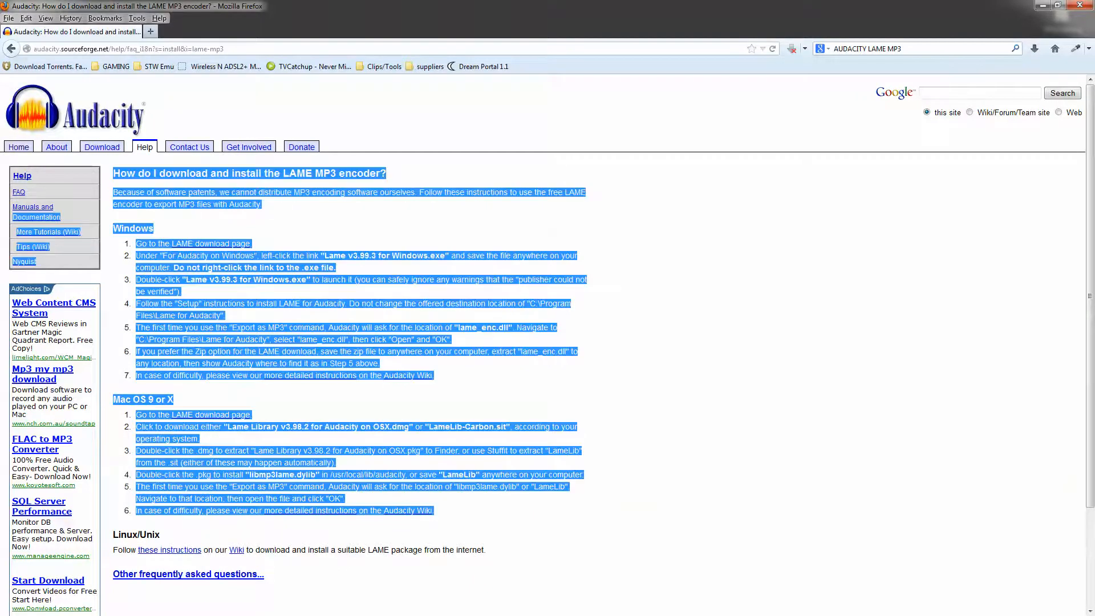
pyautogui.click(644, 274)
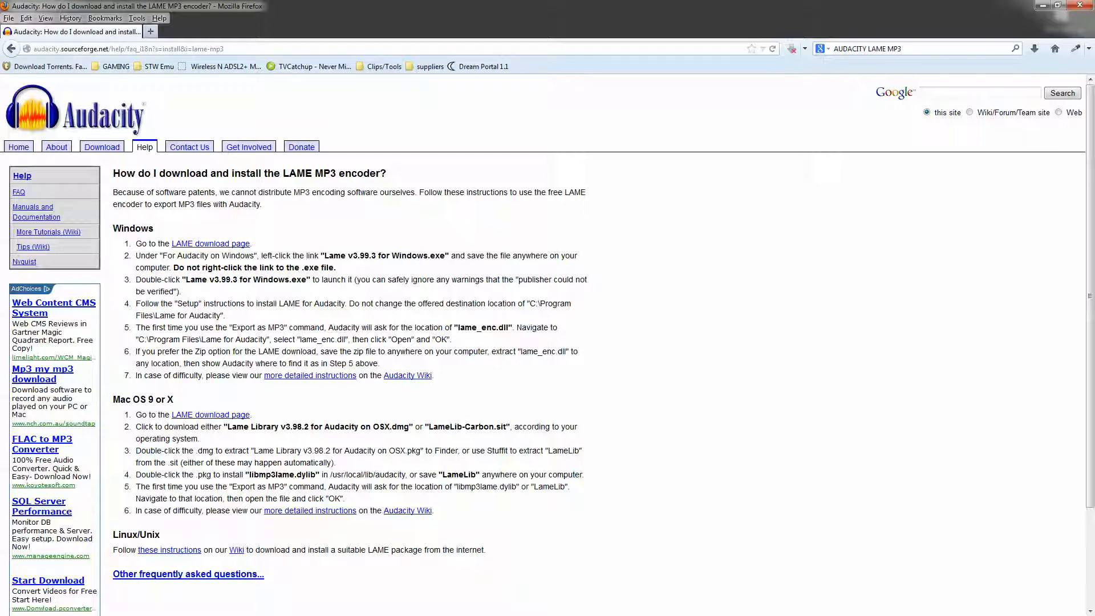
pyautogui.moveTo(283, 173); pyautogui.dragTo(380, 172)
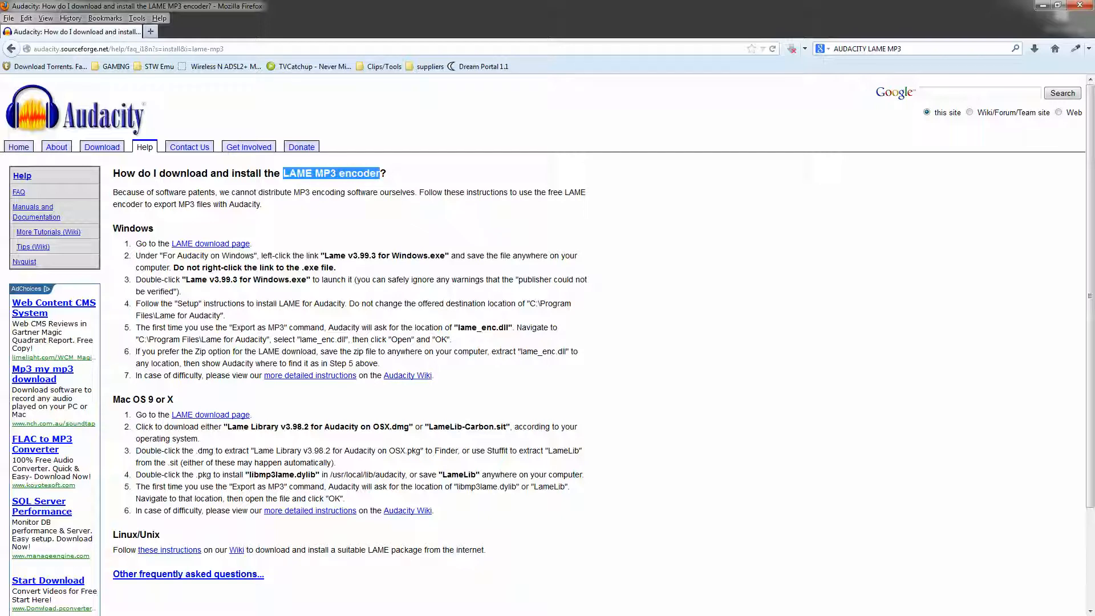
pyautogui.click(333, 173)
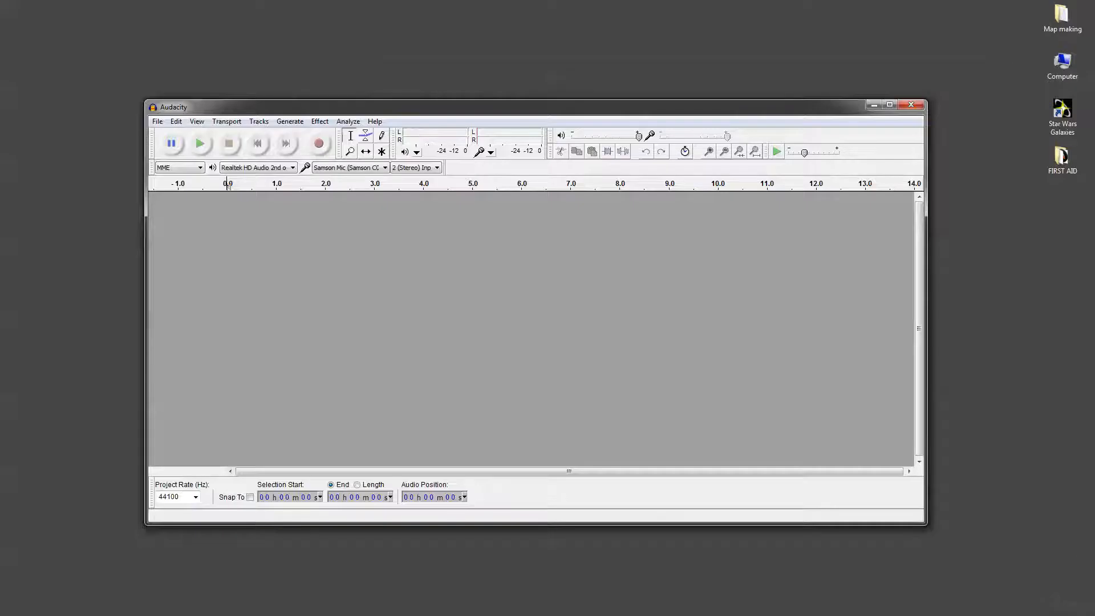
# Switch to Audacity and import the 50344__base-trix__warning and 80991 warning sounds from the desktop as two separate tracks
pyautogui.moveTo(513, 107); pyautogui.dragTo(440, 94)
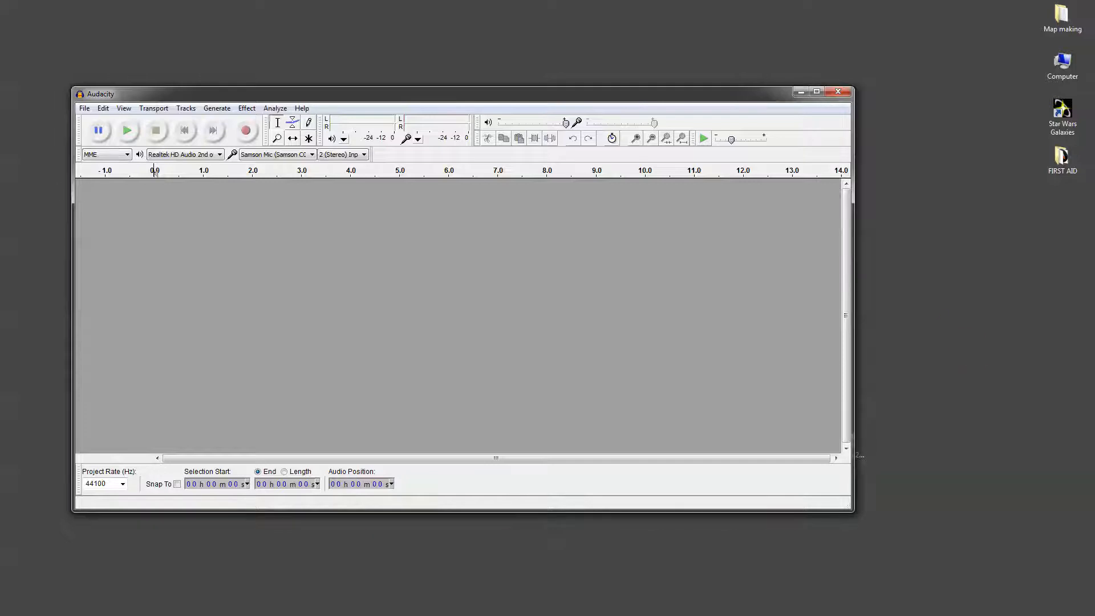
pyautogui.moveTo(931, 389); pyautogui.dragTo(936, 162)
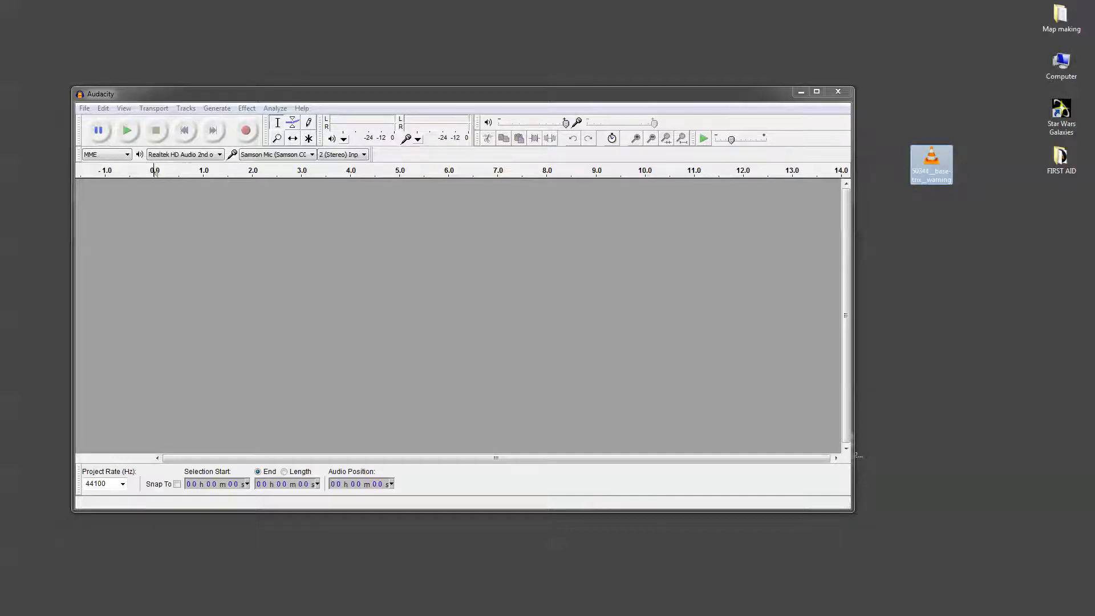
pyautogui.moveTo(931, 164); pyautogui.dragTo(463, 263)
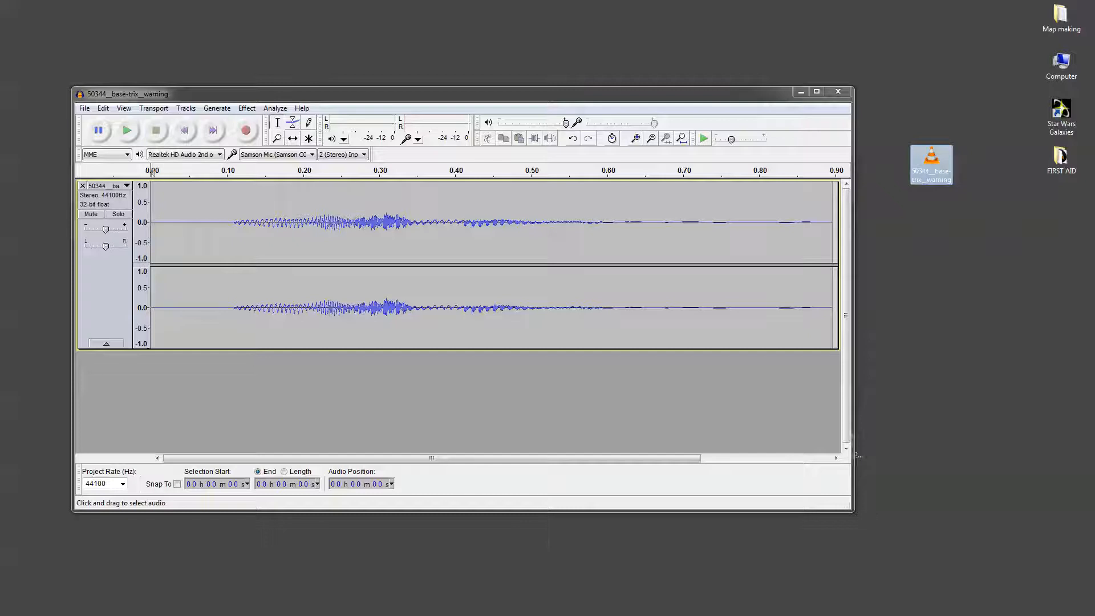
pyautogui.moveTo(861, 320); pyautogui.dragTo(931, 254)
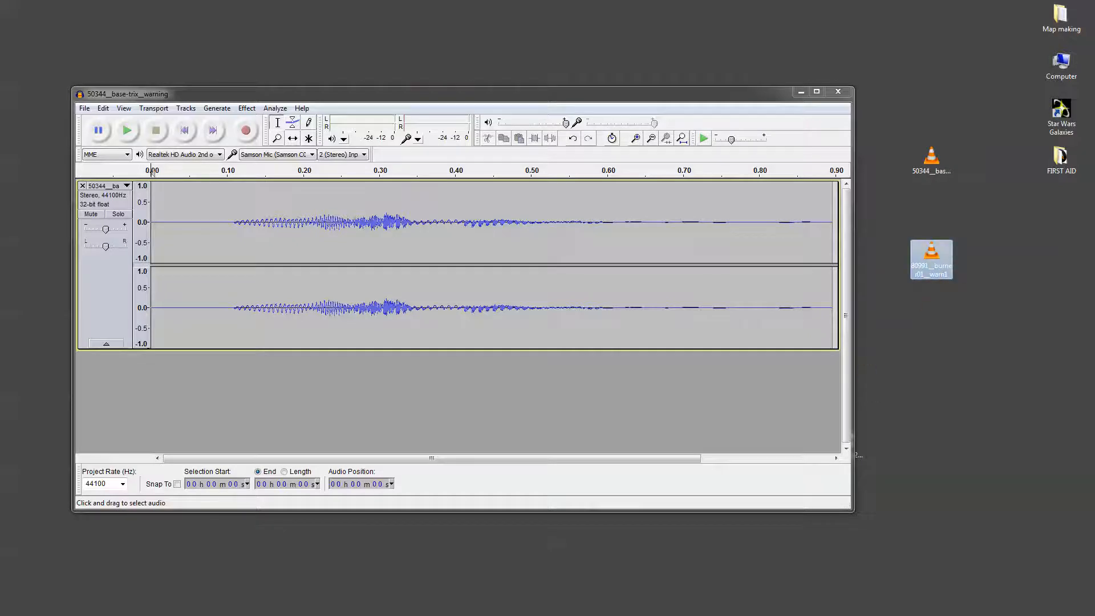
pyautogui.moveTo(931, 254); pyautogui.dragTo(463, 393)
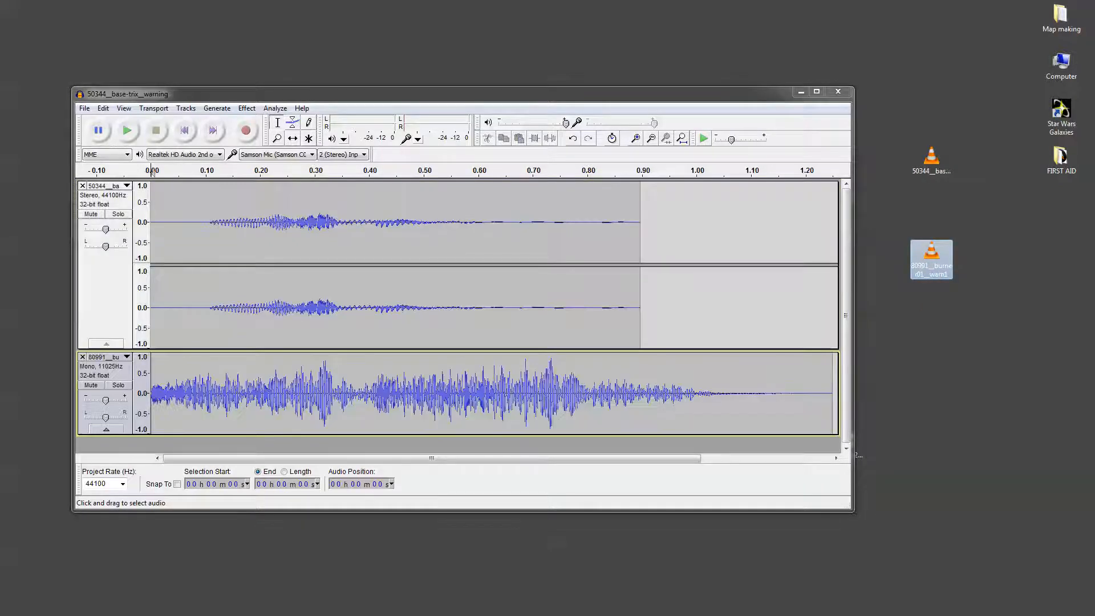
# Reduce the height of the stereo 50344 track and move the mono 80991 track above it
pyautogui.moveTo(463, 349); pyautogui.dragTo(463, 268)
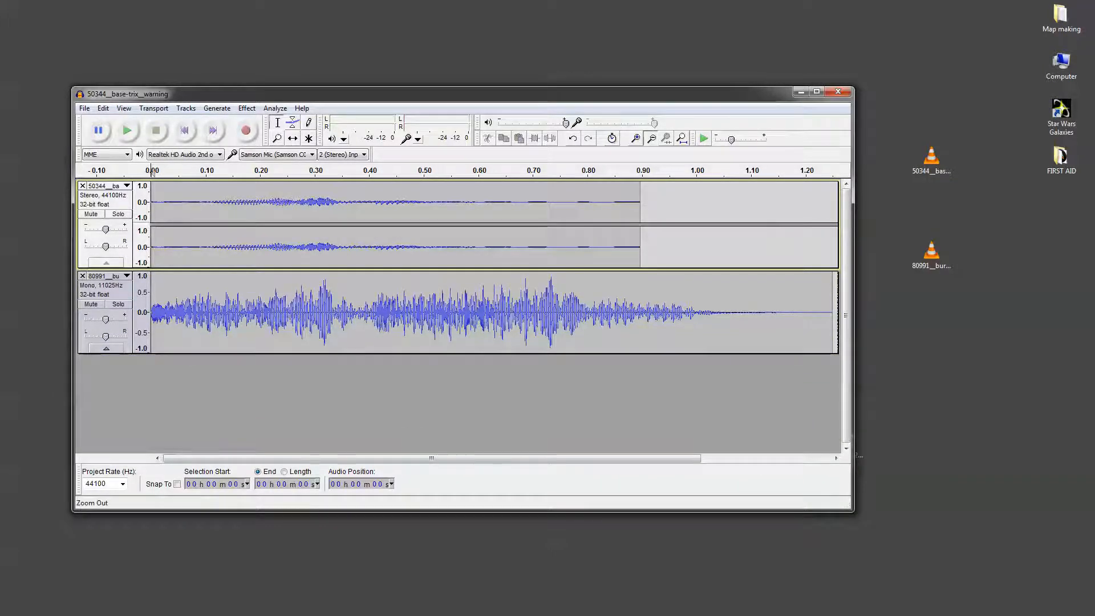
pyautogui.click(650, 138)
pyautogui.click(650, 138)
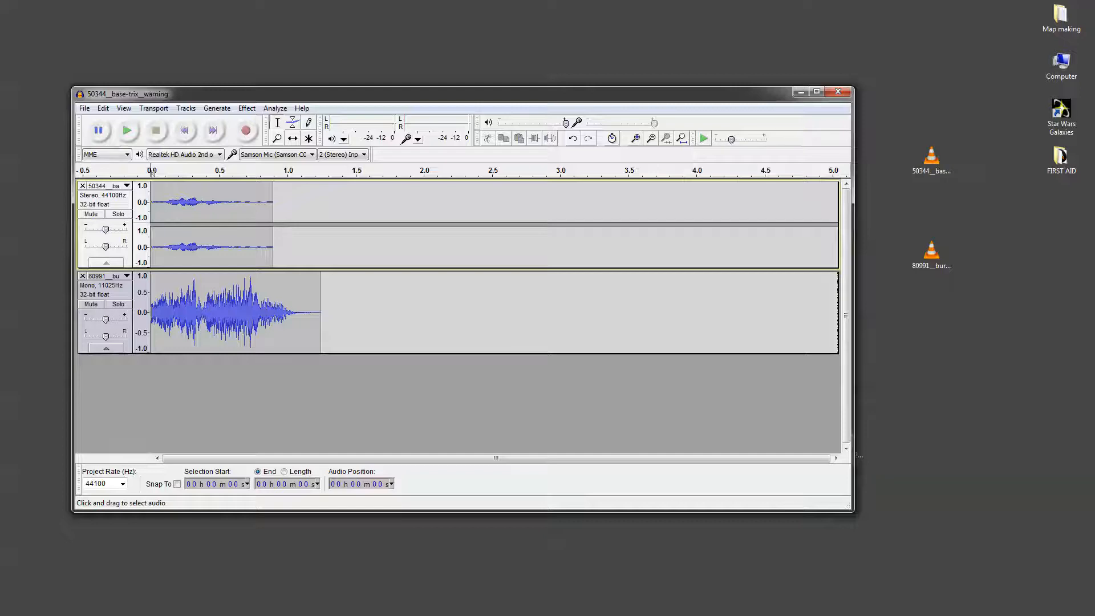
pyautogui.click(109, 291)
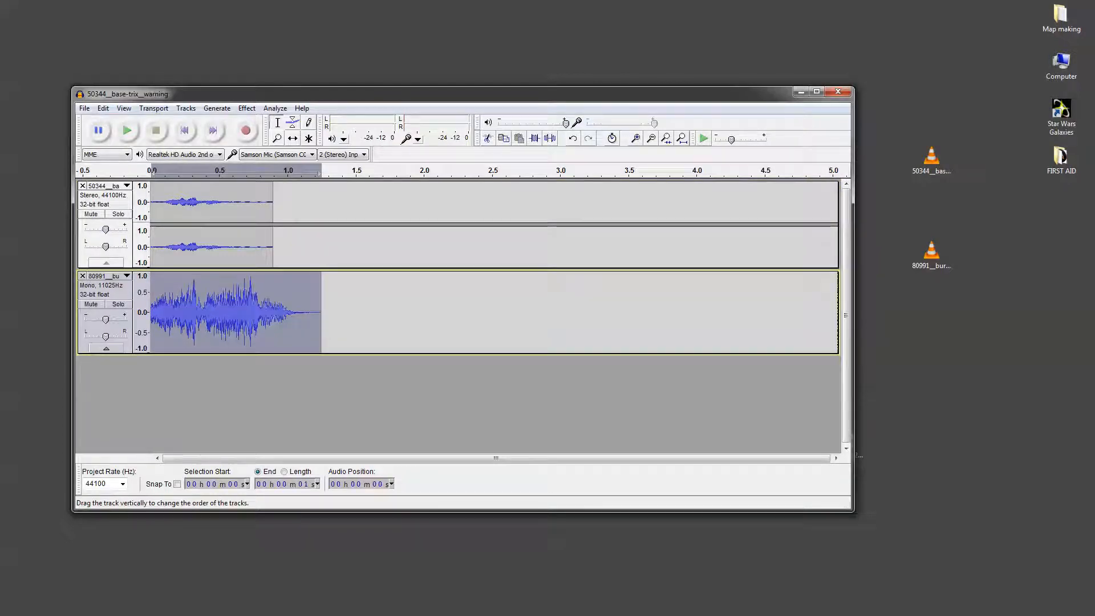
pyautogui.moveTo(110, 290); pyautogui.dragTo(109, 201)
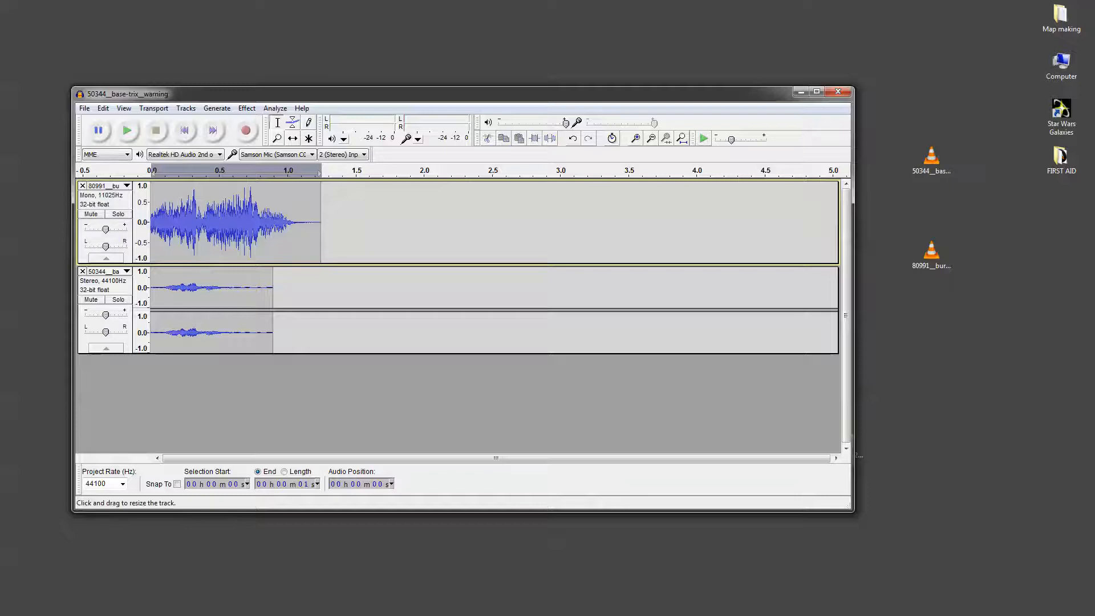
# Shift the 50344 clip to start at about 0.7 s and increase the display height of both tracks
pyautogui.moveTo(171, 353); pyautogui.dragTo(171, 400)
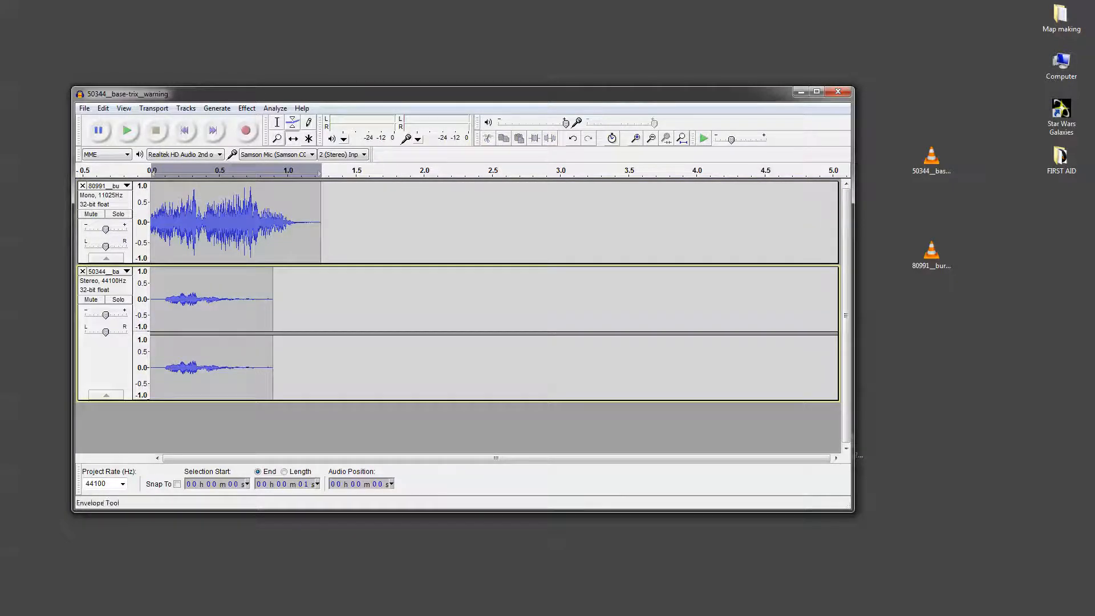
pyautogui.moveTo(200, 302); pyautogui.dragTo(294, 302)
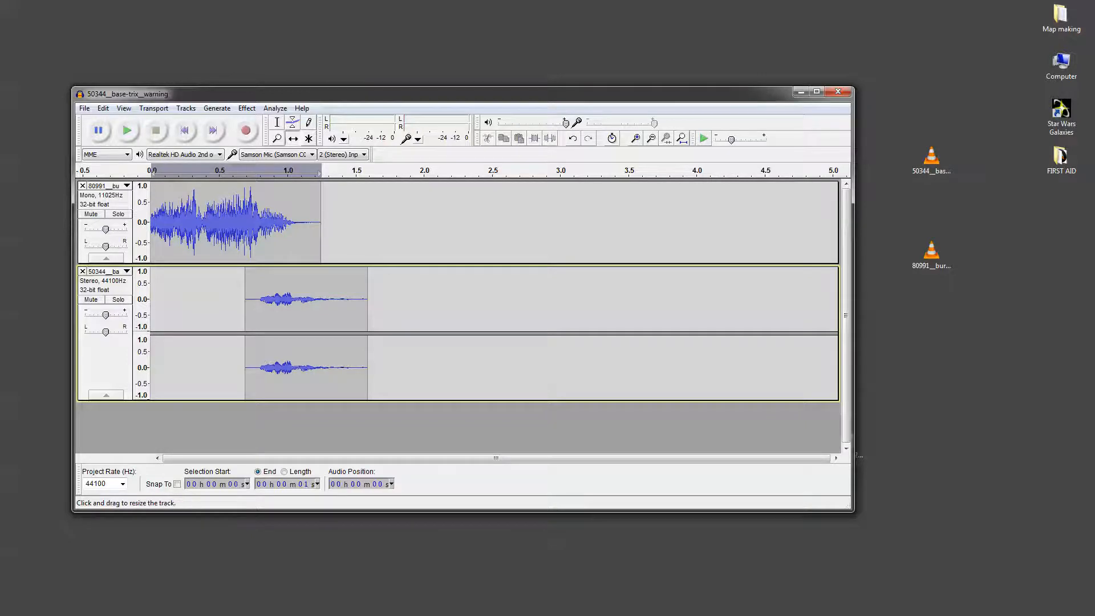
pyautogui.moveTo(199, 263); pyautogui.dragTo(200, 288)
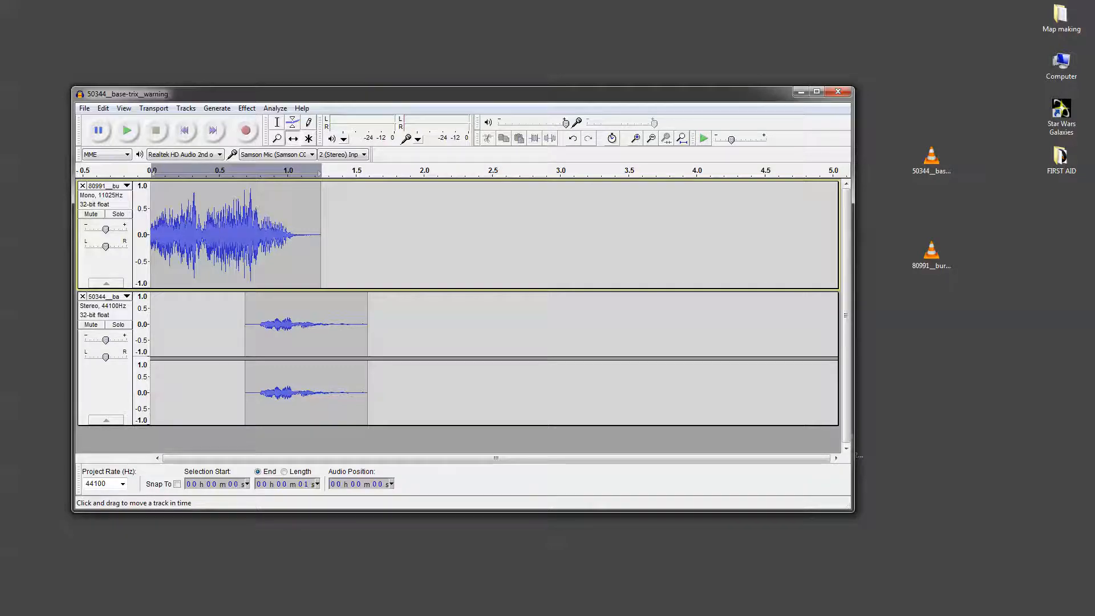
# Examine the track options and available sample rates for the 80991 and 50344 tracks without changing them
pyautogui.click(107, 186)
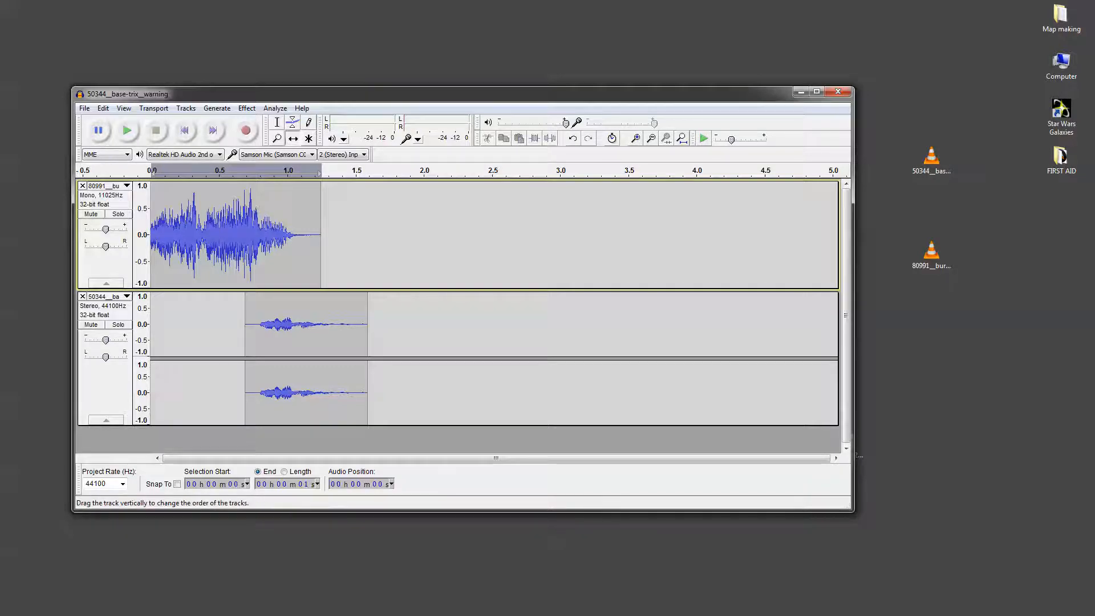
pyautogui.moveTo(137, 410)
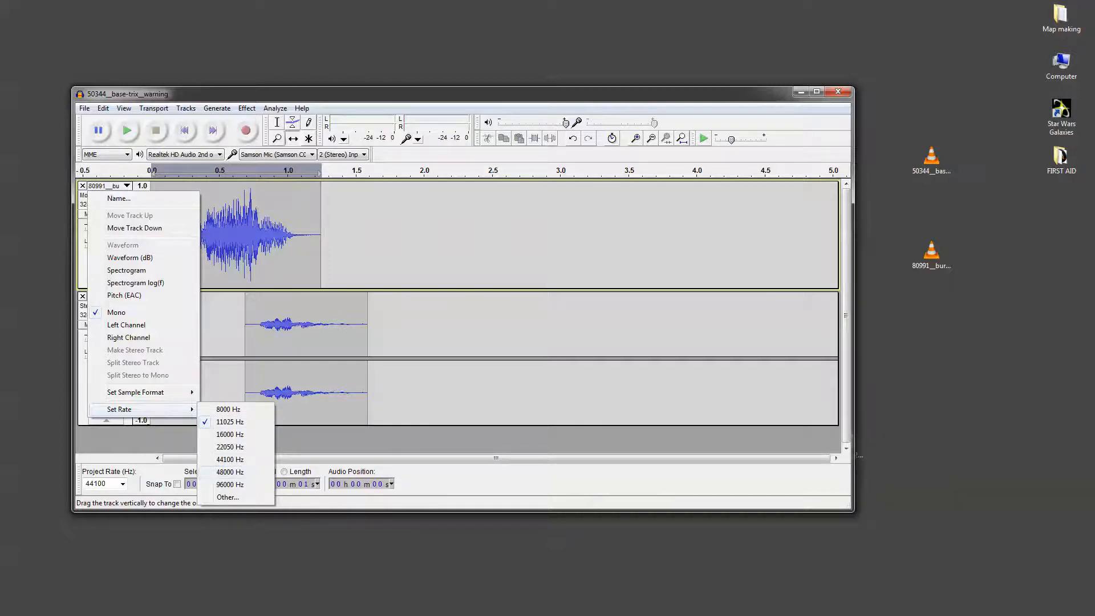
pyautogui.press('Escape')
pyautogui.press('Escape')
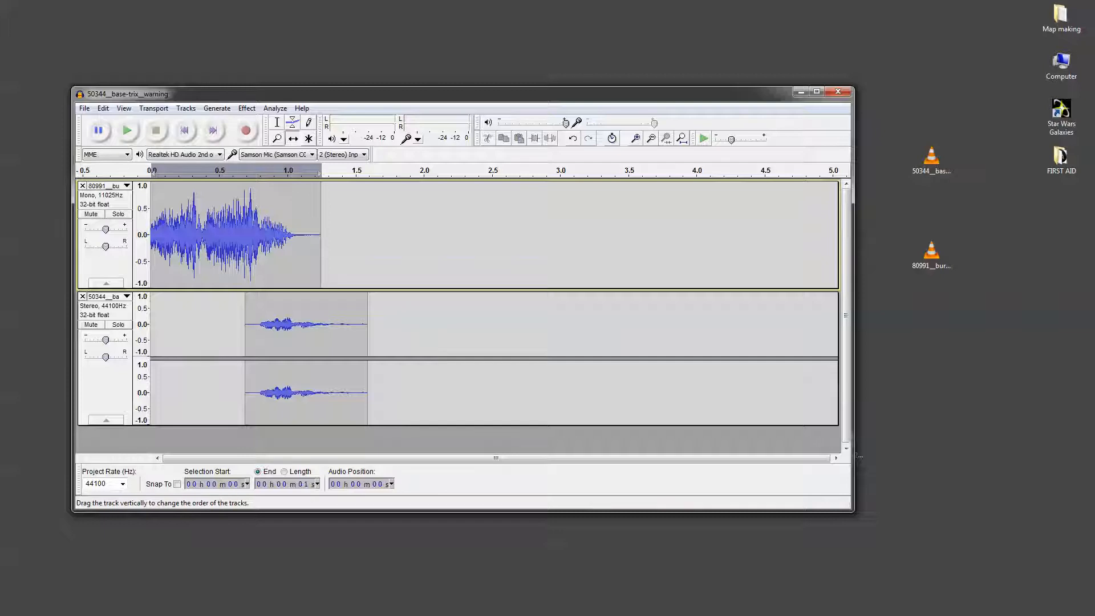
pyautogui.click(108, 296)
pyautogui.moveTo(131, 519)
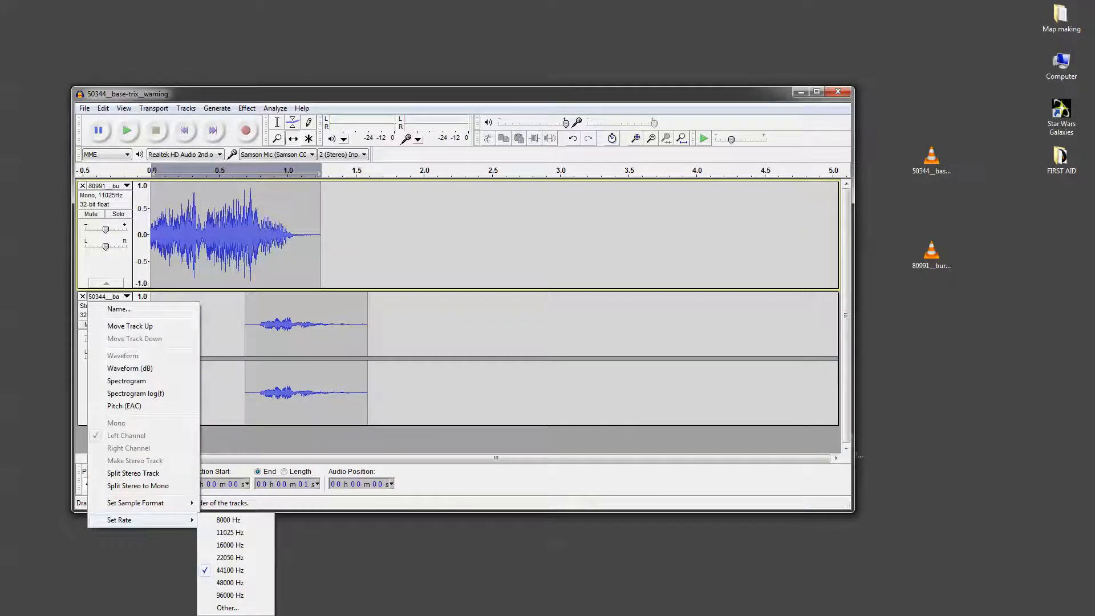
pyautogui.press('Escape')
pyautogui.press('Escape')
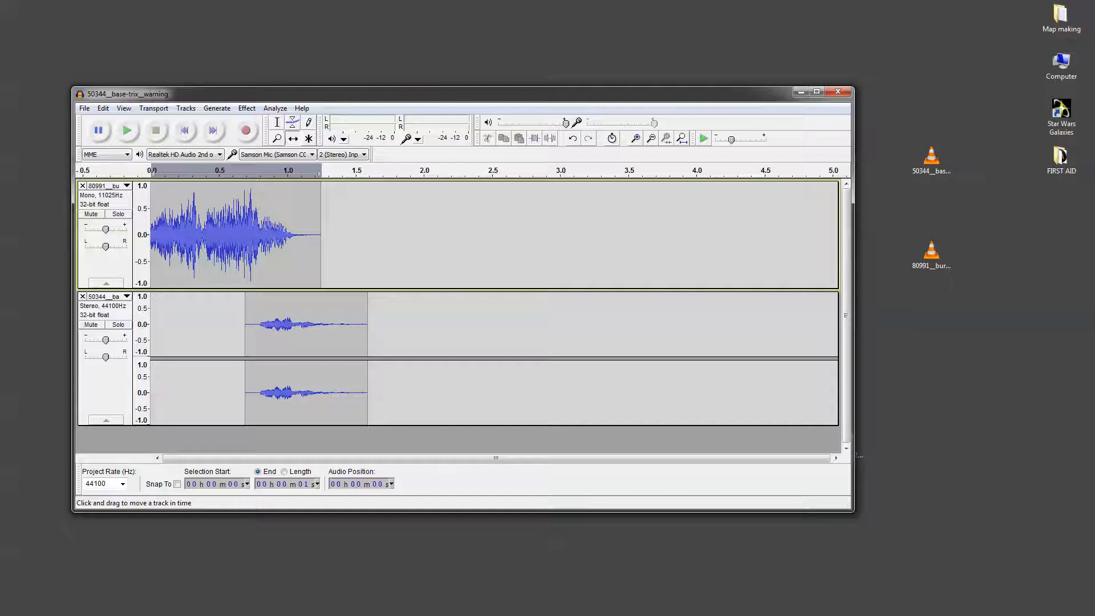
# Maximise the Audacity window and switch to the LAME MP3 encoder help page in Firefox
pyautogui.click(817, 91)
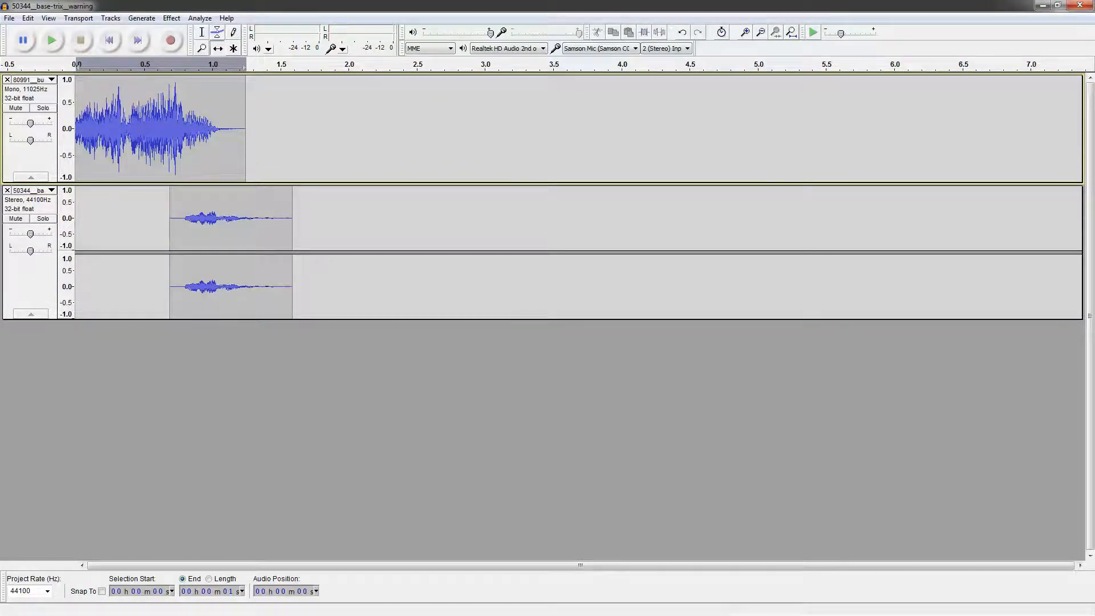
pyautogui.hotkey('alt', 'Tab')
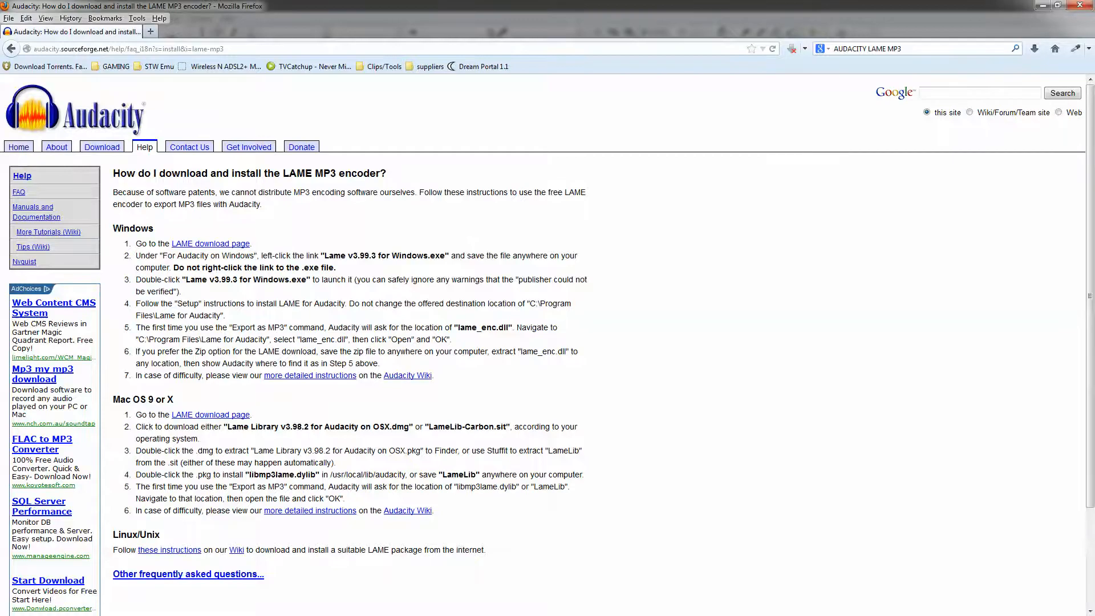
# Search the web for "sound project" and open the Freesound.org website
pyautogui.hotkey('ctrl', 'k')
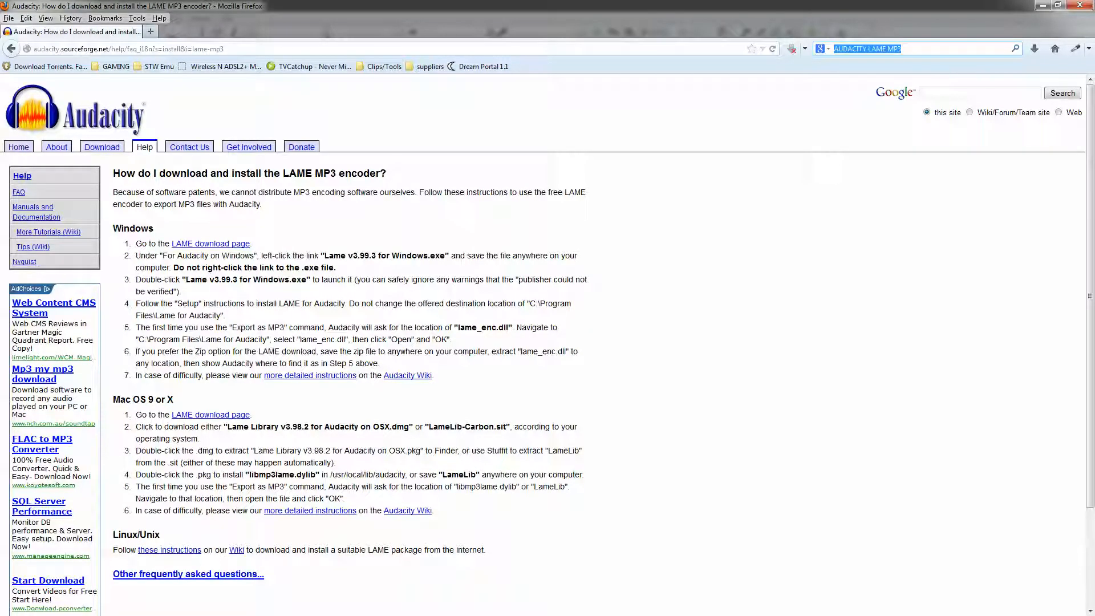
pyautogui.write('sound ')
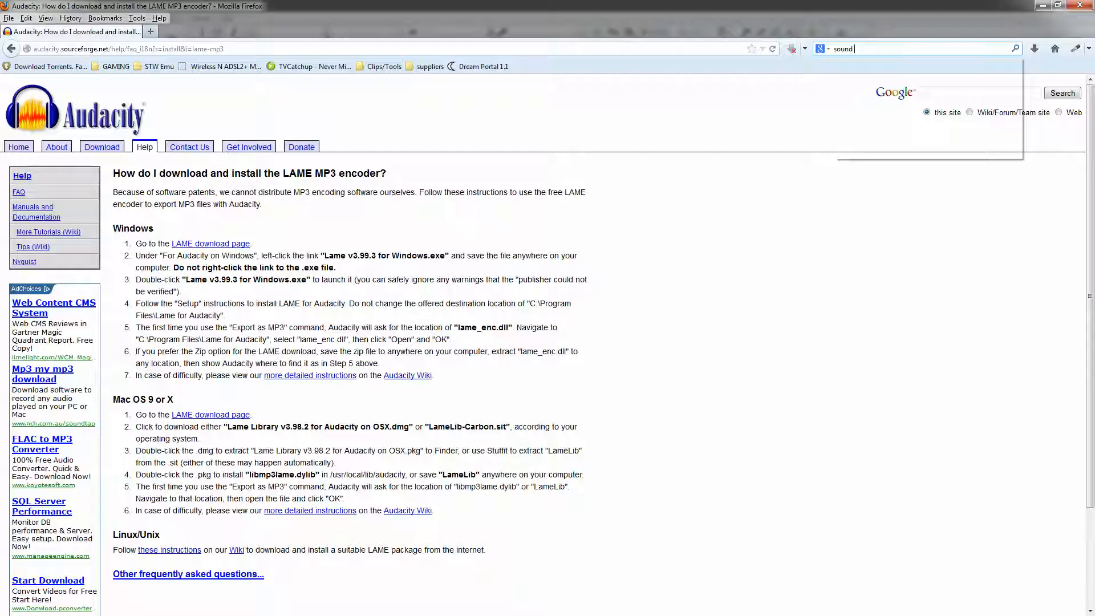
pyautogui.write('project')
pyautogui.press('Return')
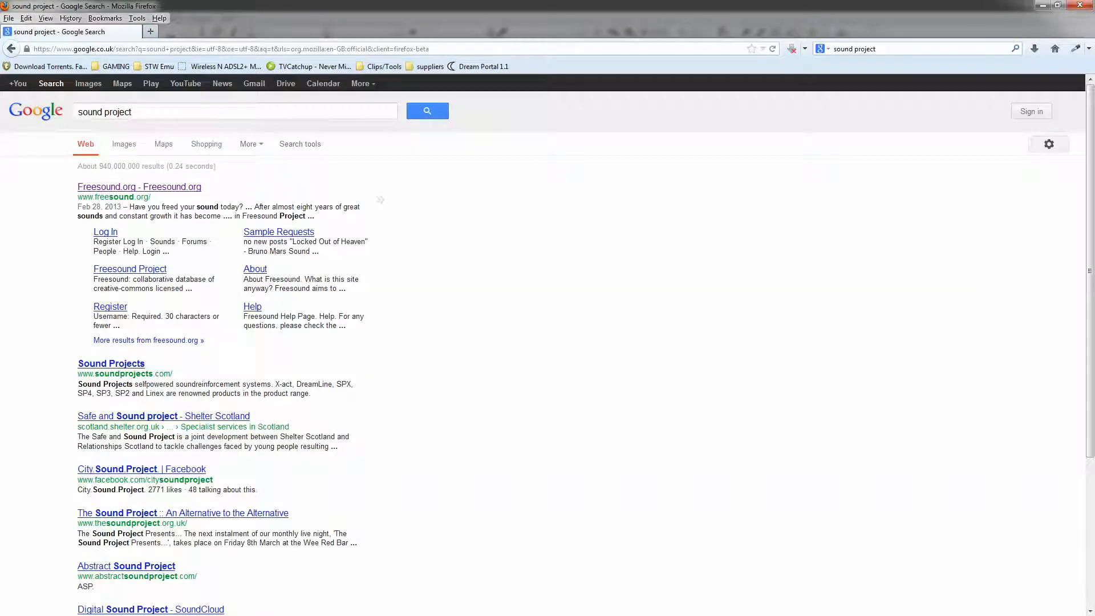
pyautogui.click(139, 187)
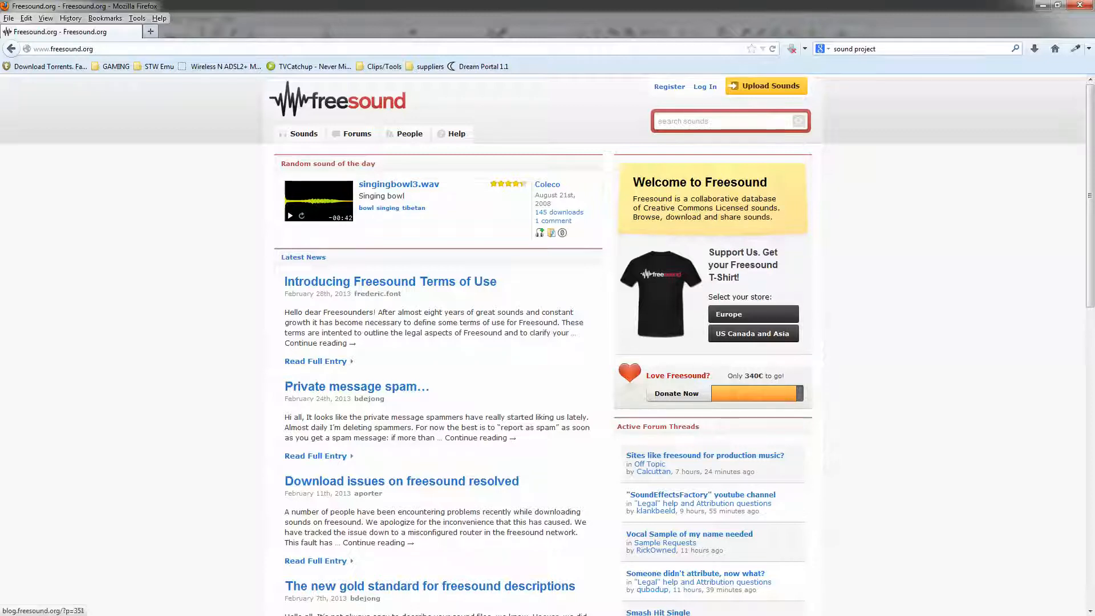
# Look over the Freesound home page and preview the random sound of the day, singingbowl3.wav
pyautogui.scroll(-7, 433, 342)
pyautogui.scroll(7, 433, 342)
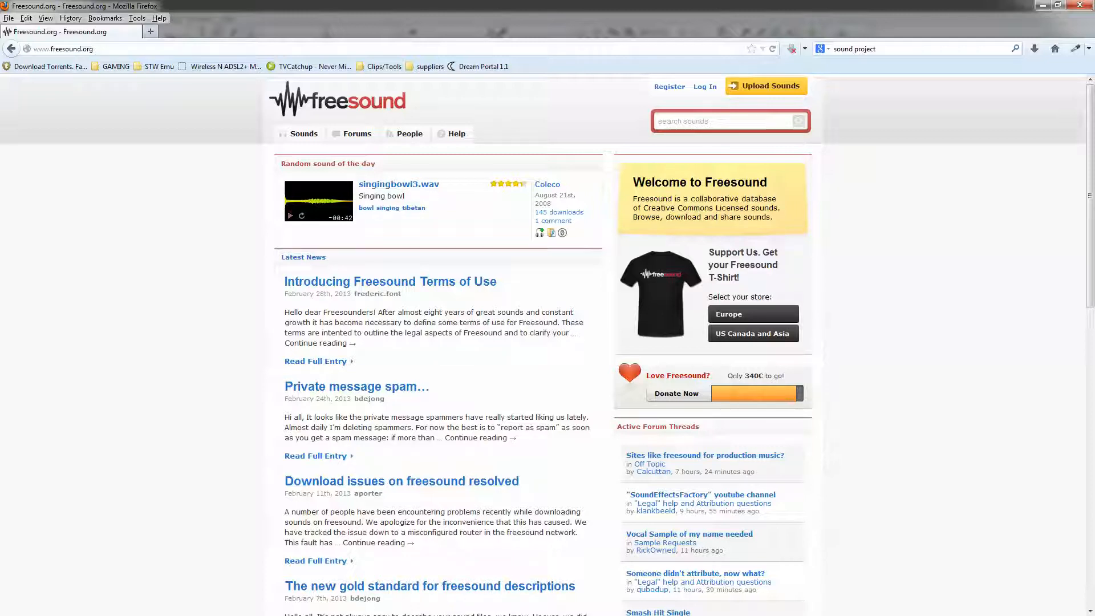
pyautogui.click(290, 216)
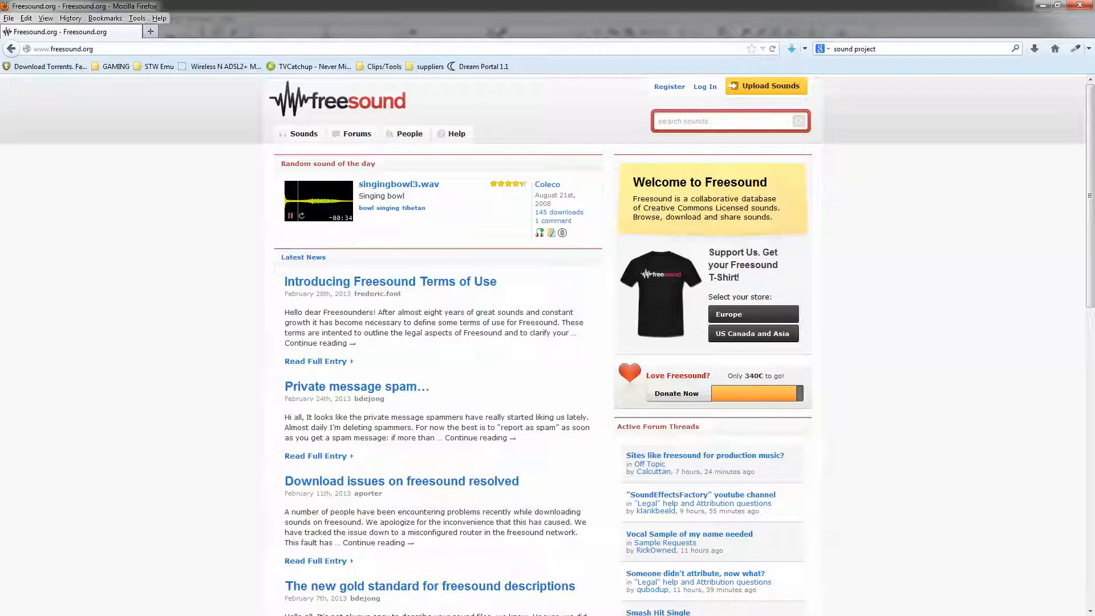
pyautogui.click(290, 215)
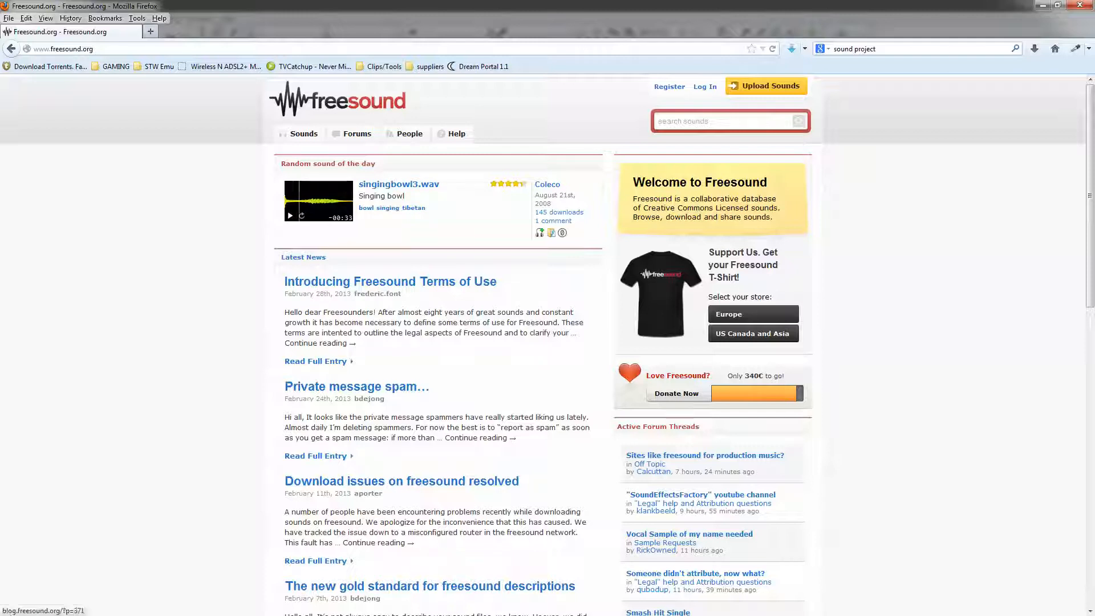
# Search Freesound for "warning" and limit the results to the wav file type
pyautogui.click(697, 121)
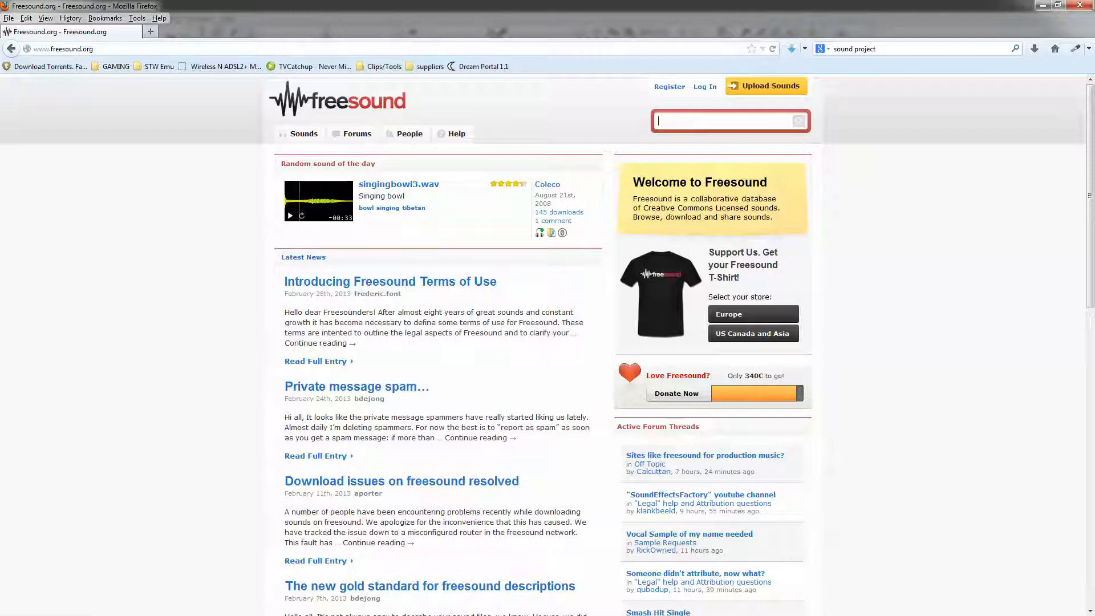
pyautogui.write('wa')
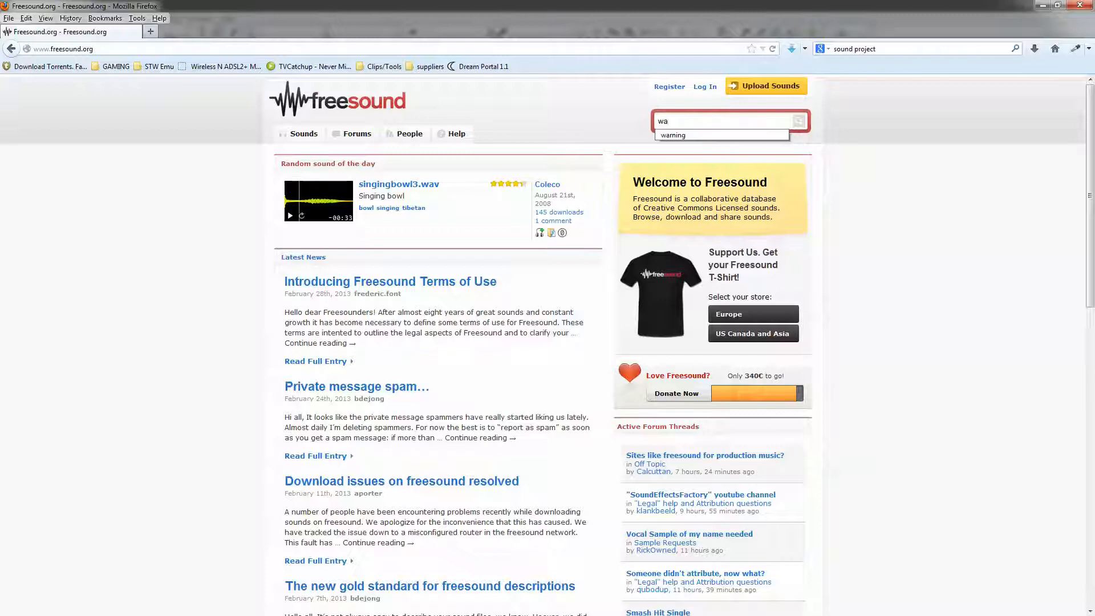
pyautogui.write('rning')
pyautogui.press('Return')
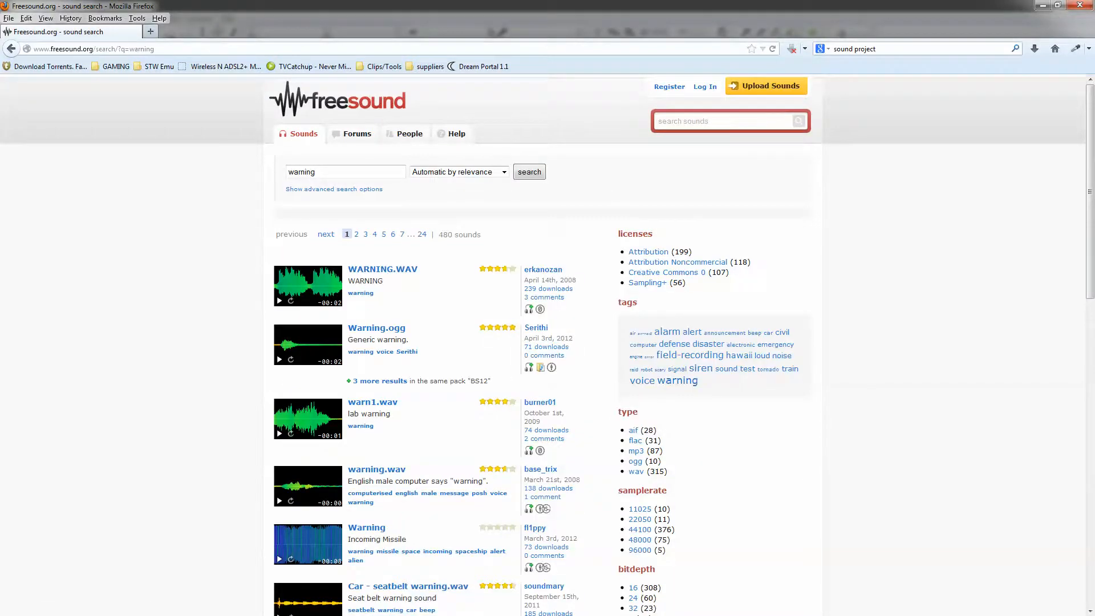
pyautogui.scroll(-7, 547, 342)
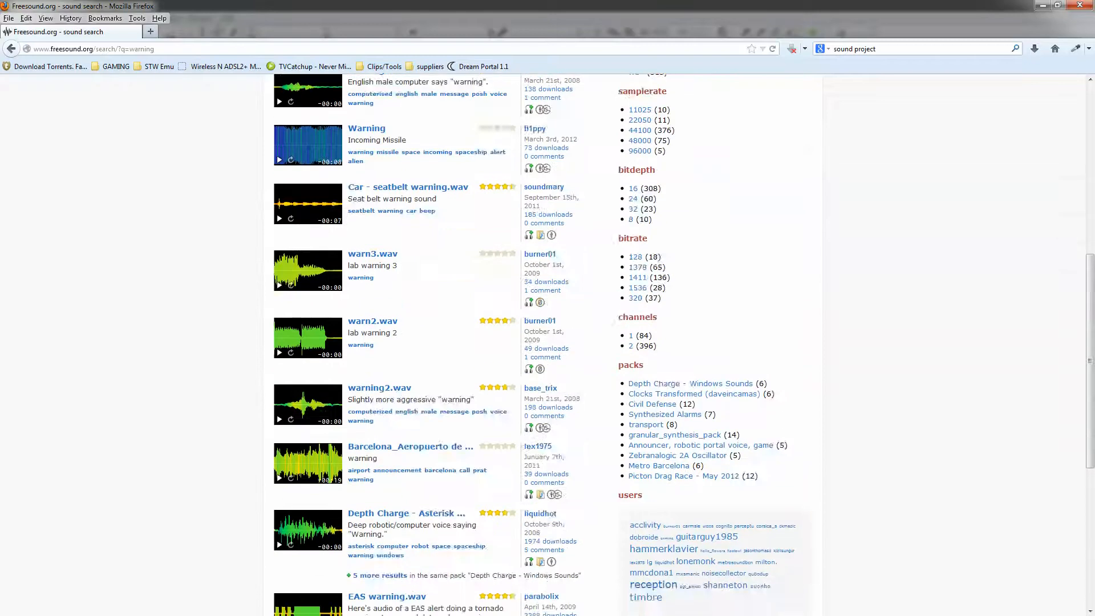
pyautogui.scroll(-4, 547, 342)
pyautogui.scroll(7, 548, 342)
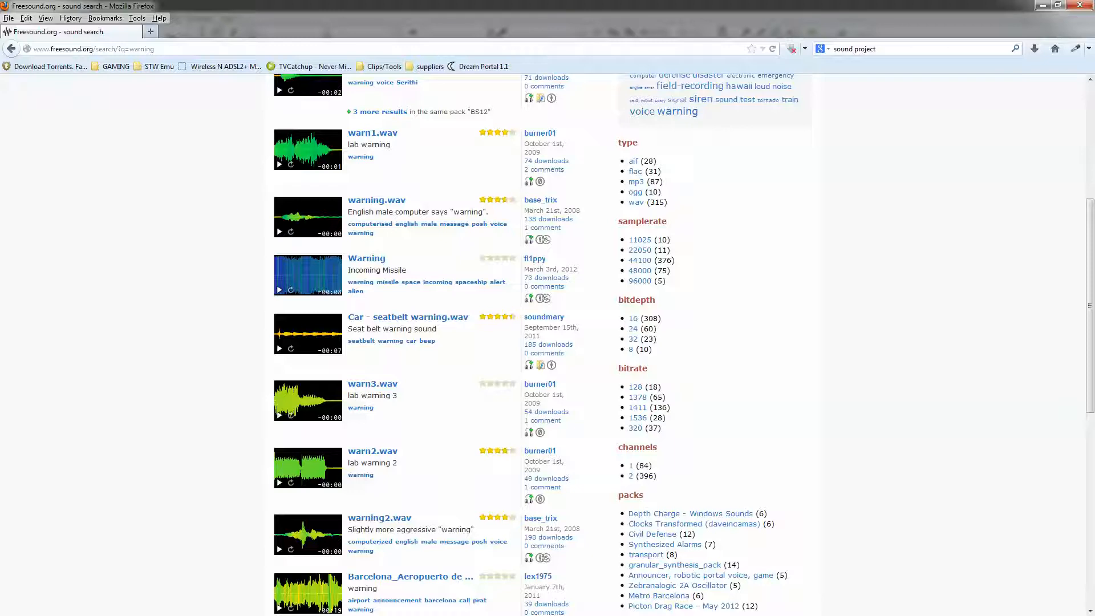
pyautogui.click(636, 202)
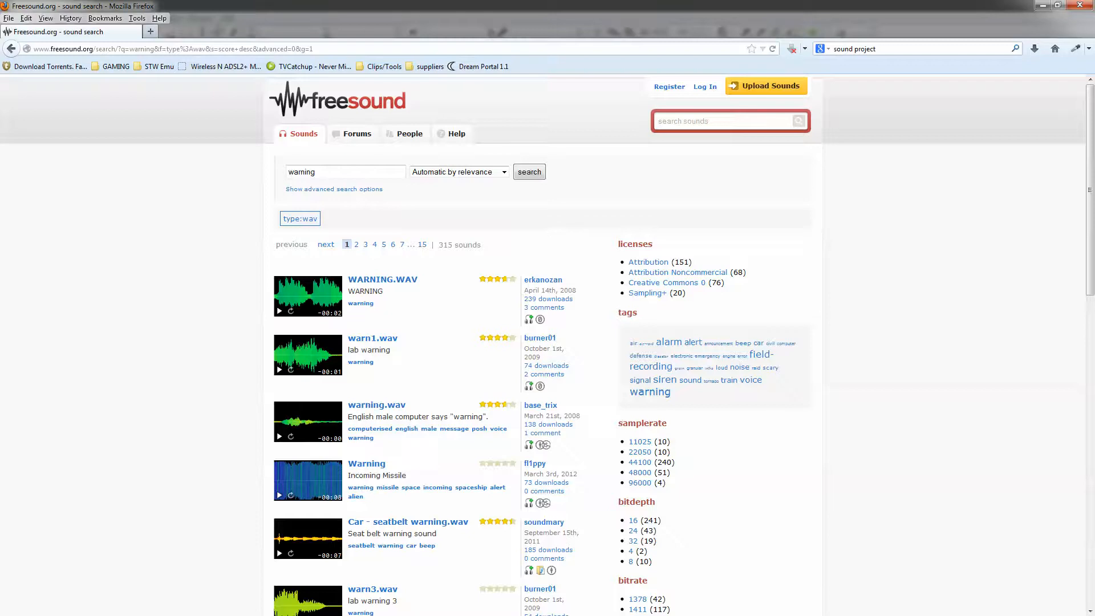
# Preview several of the first warning sounds in the filtered list, including warn1.wav and WARNING.WAV
pyautogui.scroll(-5, 547, 343)
pyautogui.scroll(5, 547, 343)
pyautogui.scroll(-4, 279, 306)
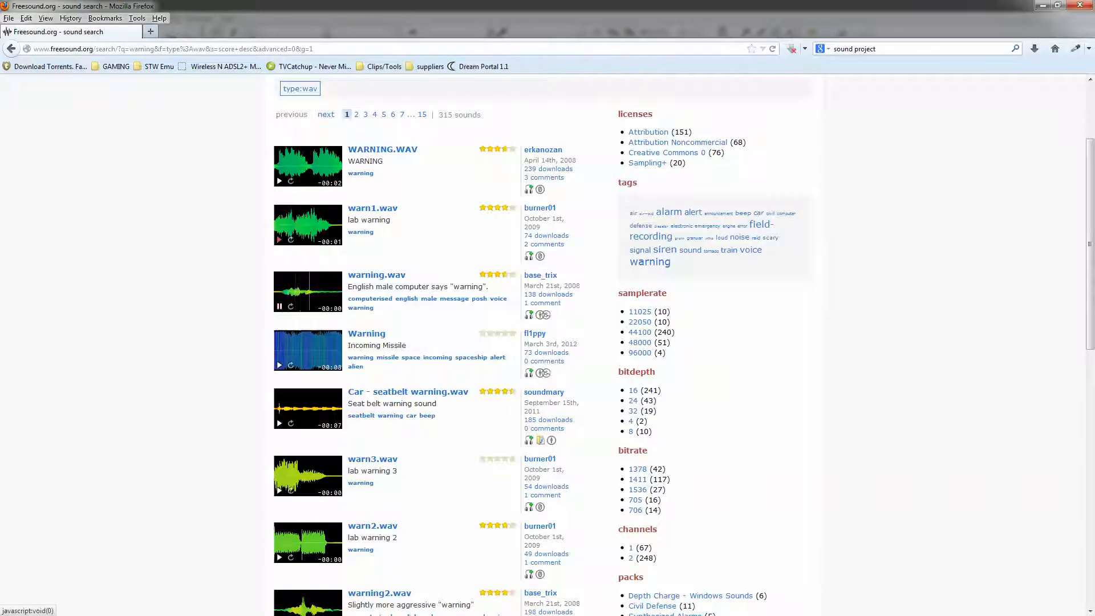
pyautogui.click(279, 240)
pyautogui.click(279, 181)
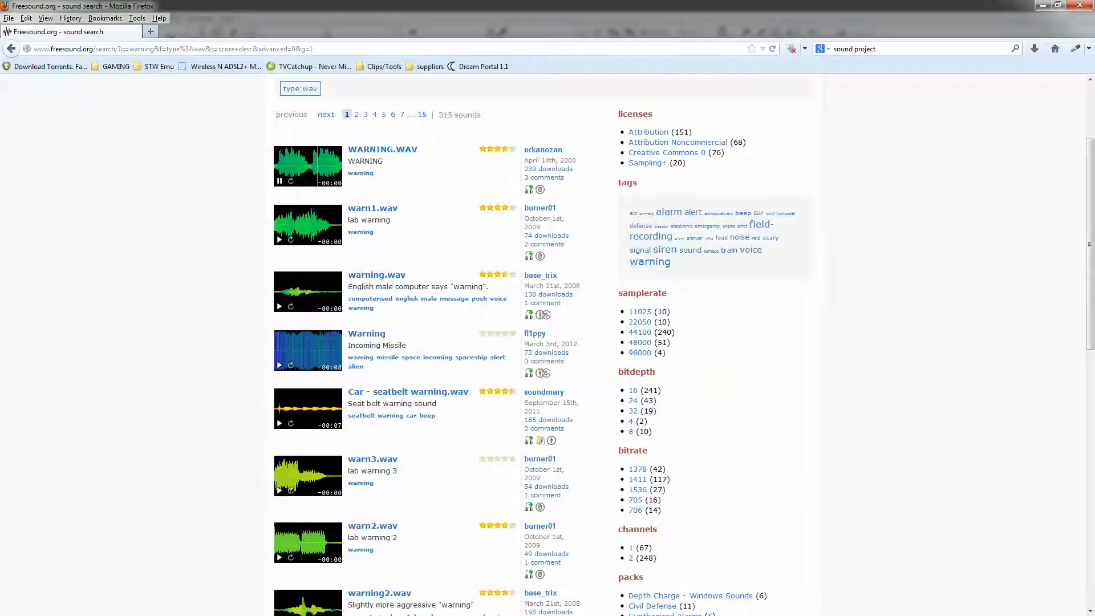
# Browse page 6 of the wav warning results and return to page 1
pyautogui.click(393, 115)
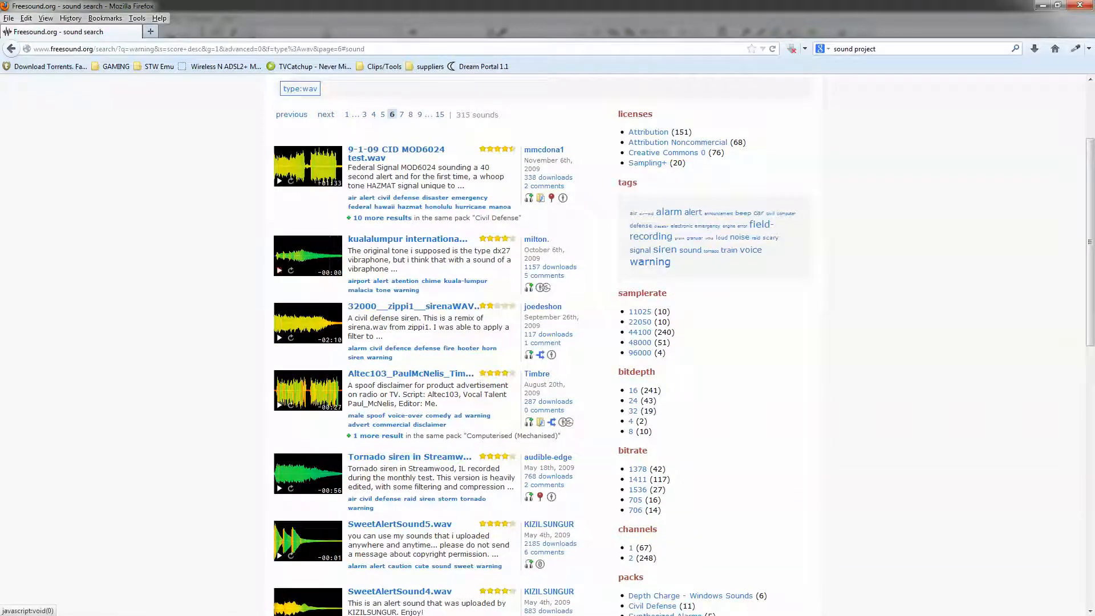
pyautogui.scroll(-3, 409, 456)
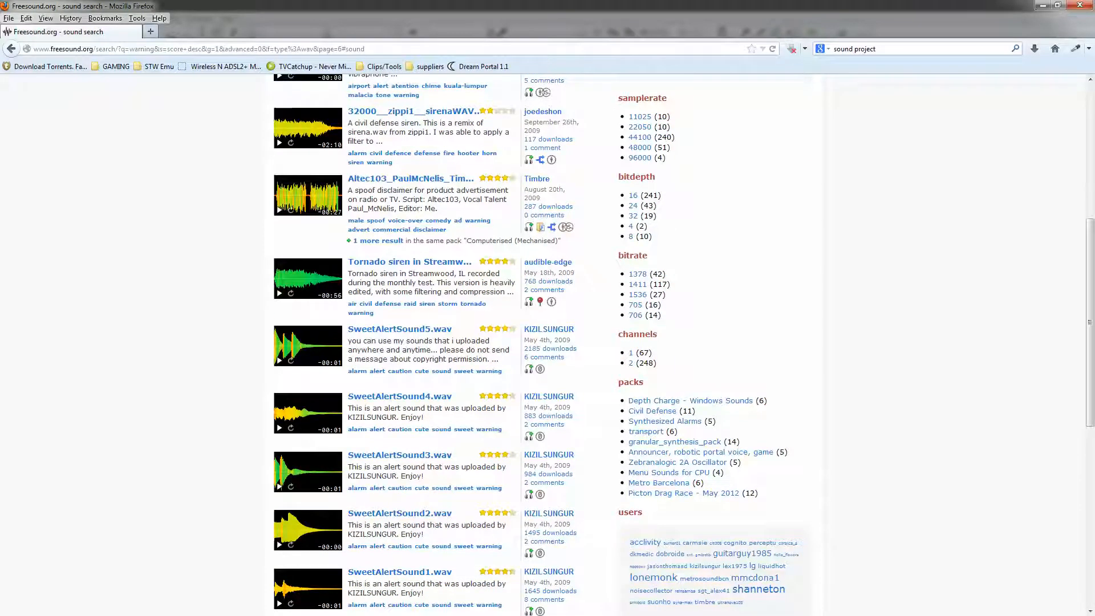
pyautogui.scroll(5, 547, 342)
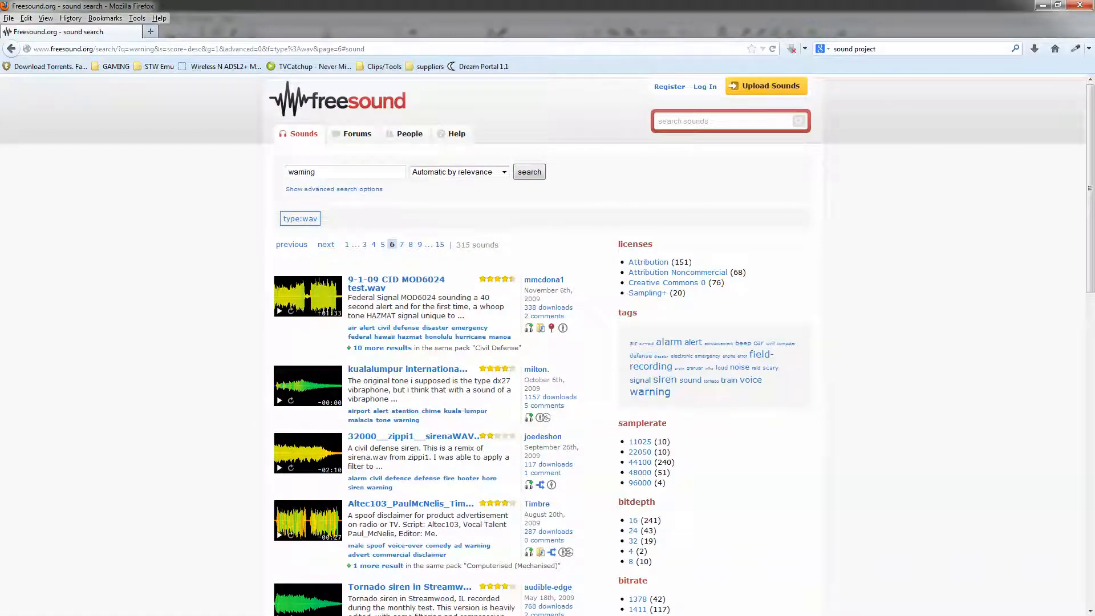
pyautogui.click(346, 244)
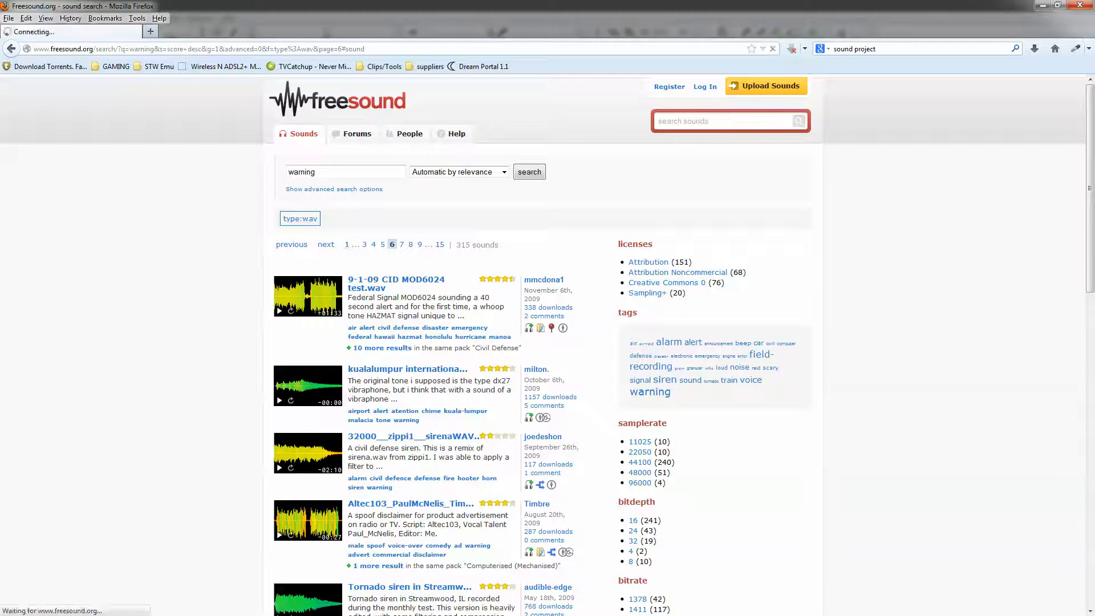
# Look through the first page of warning results and preview EAS warning.wav
pyautogui.scroll(-6, 548, 342)
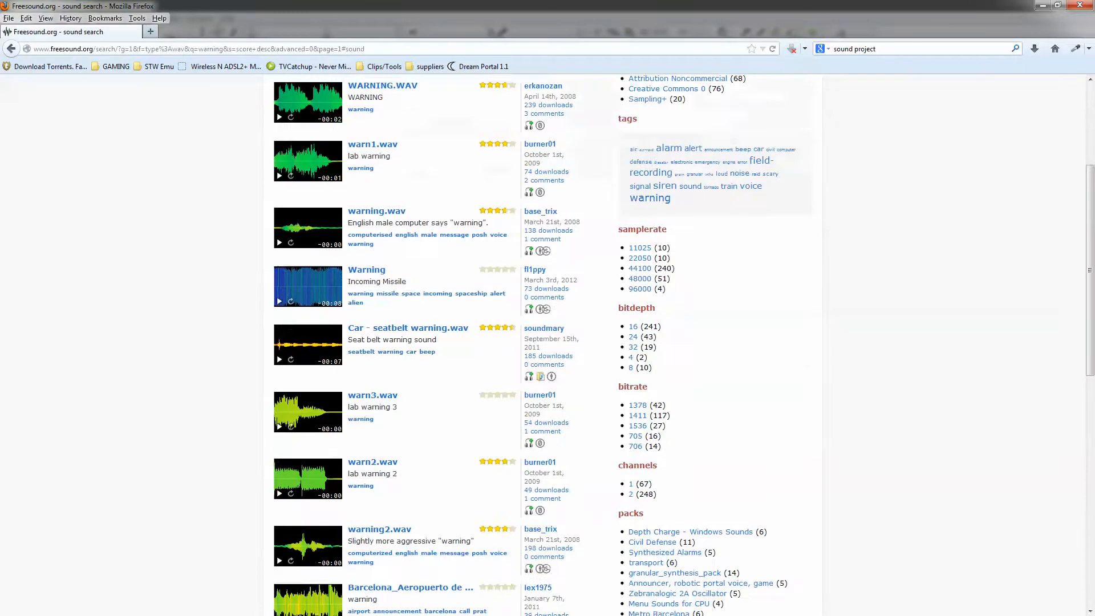
pyautogui.scroll(-5, 547, 342)
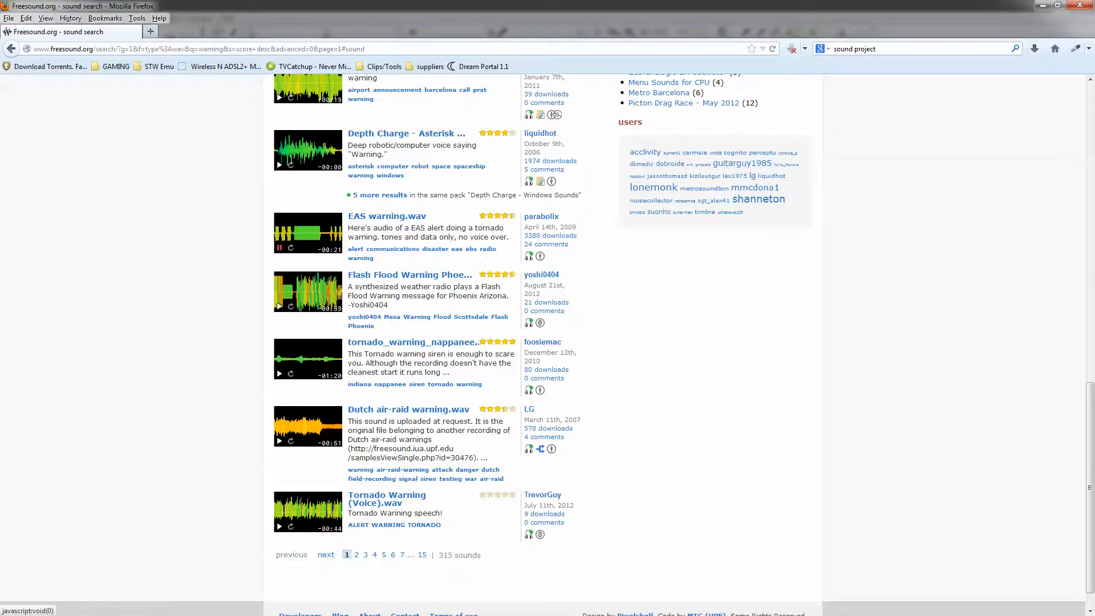
pyautogui.scroll(10, 371, 339)
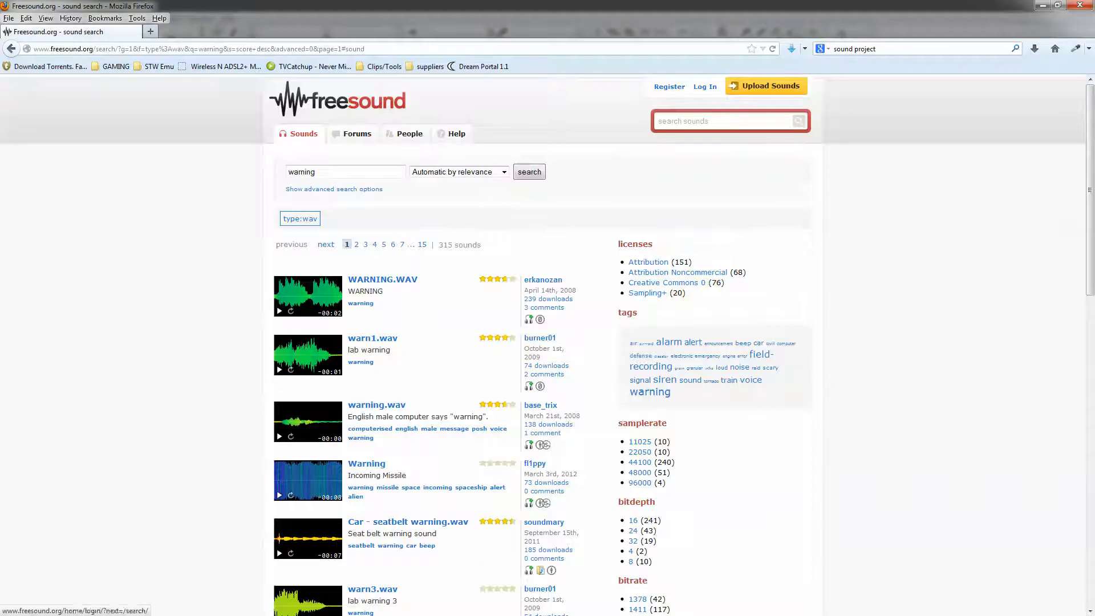
# Search the Freesound library for explosions
pyautogui.click(661, 121)
pyautogui.write('explosio9ns')
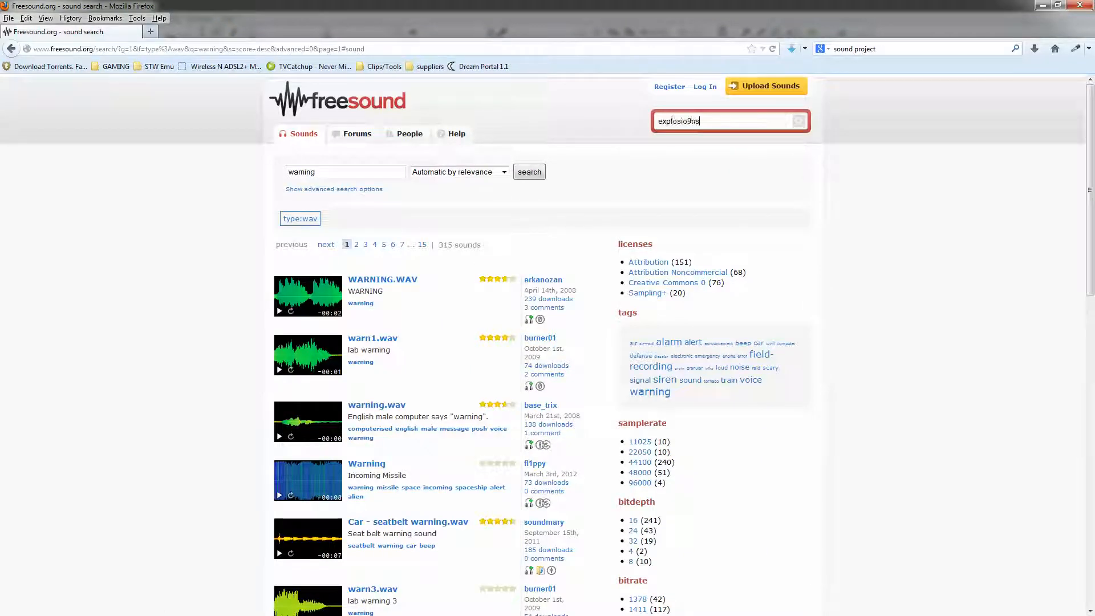
pyautogui.press('Return')
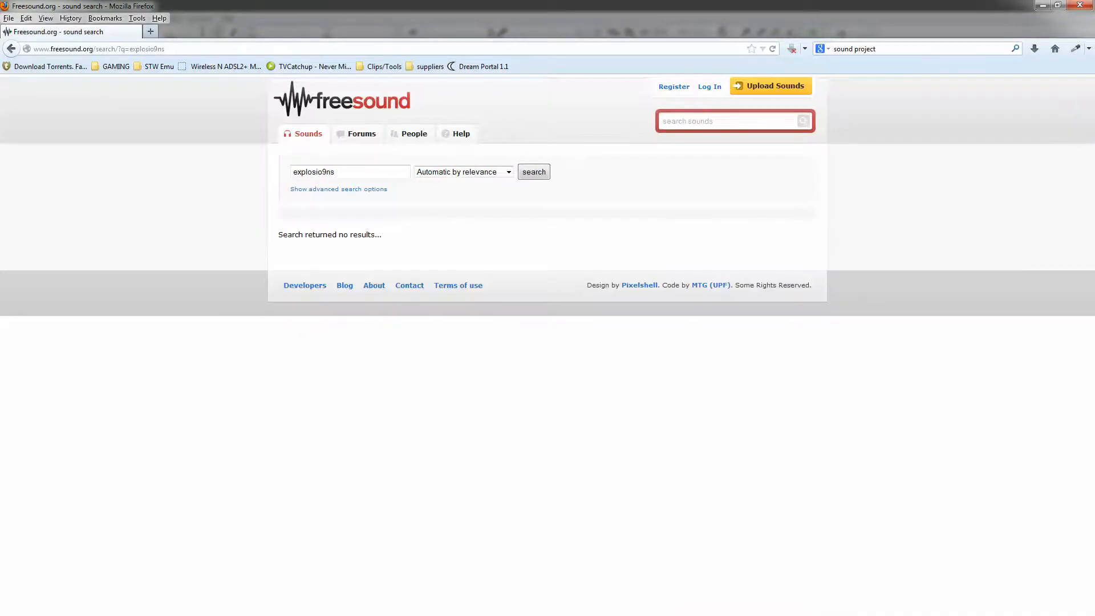
pyautogui.click(663, 121)
pyautogui.write('explosio9n')
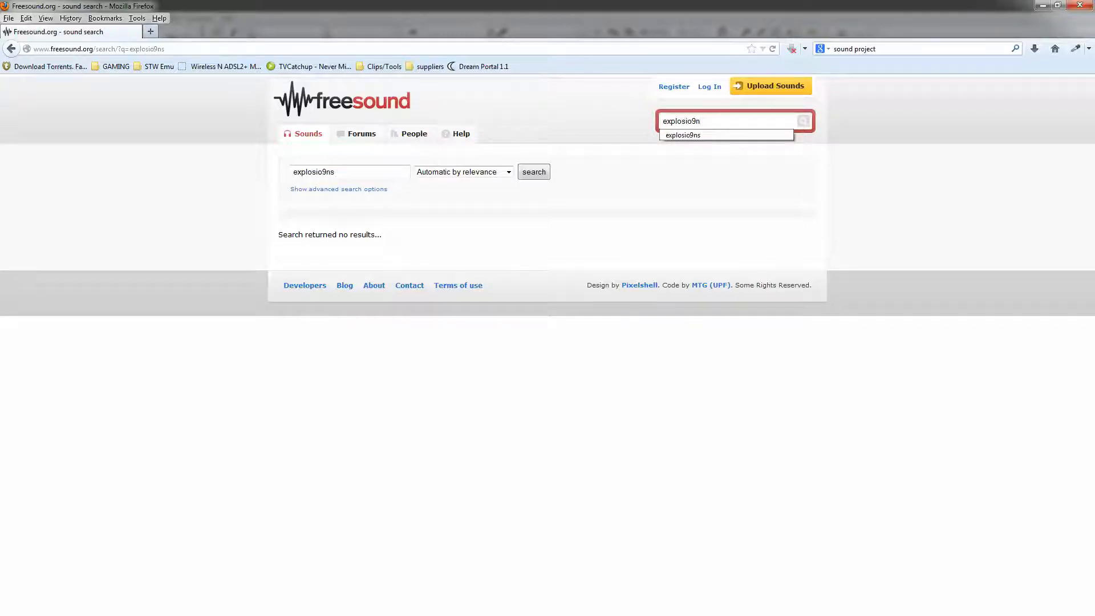
pyautogui.write('s')
pyautogui.press('Return')
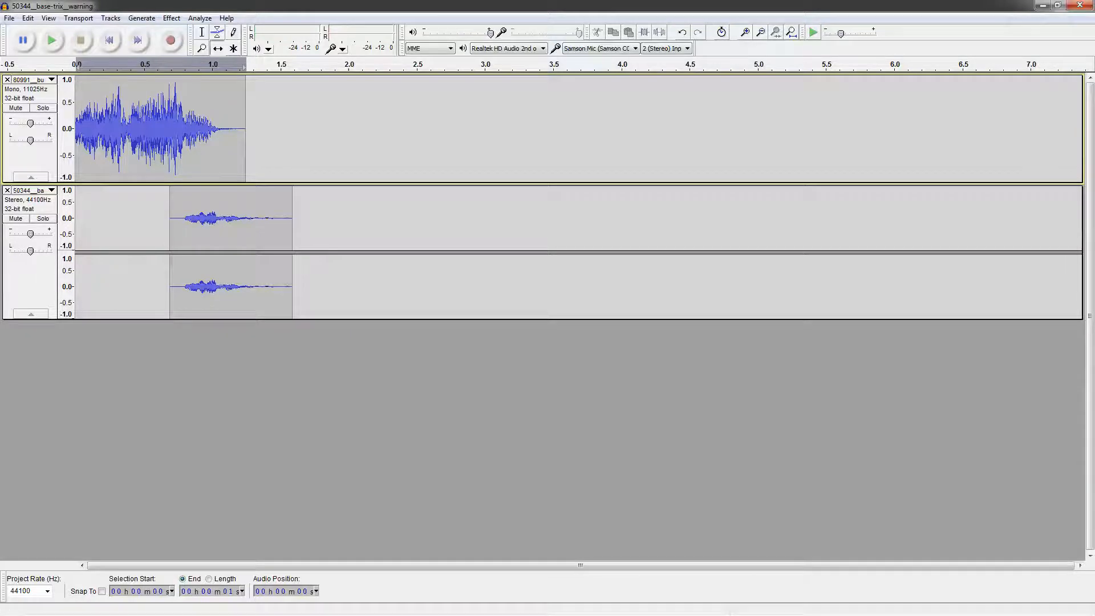
# Switch to Audacity, play both tracks together from the start and select the 50344 track
pyautogui.click(110, 41)
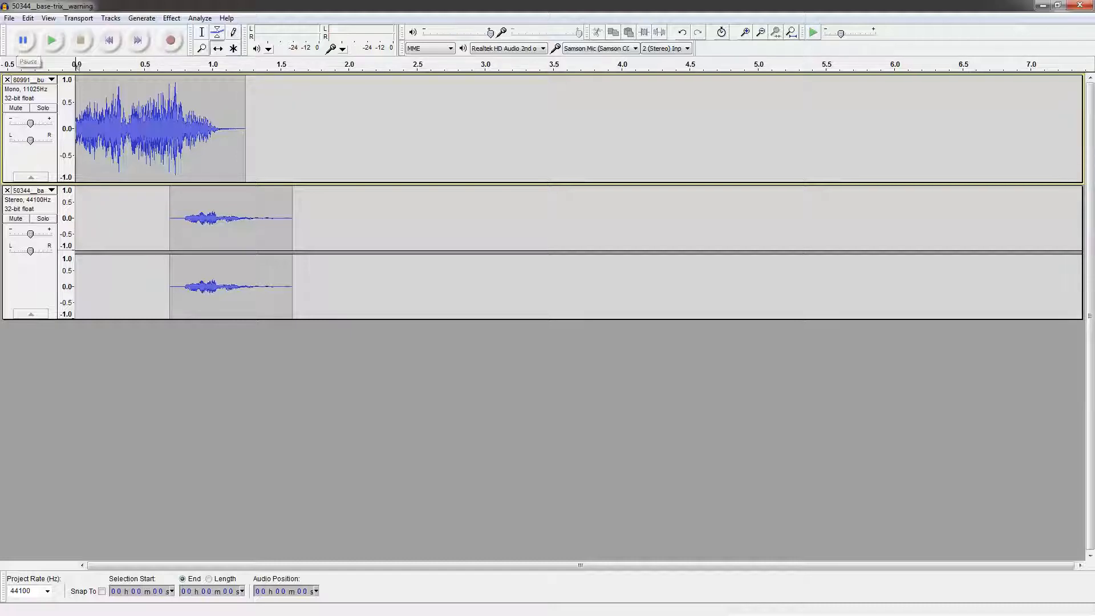
pyautogui.click(51, 40)
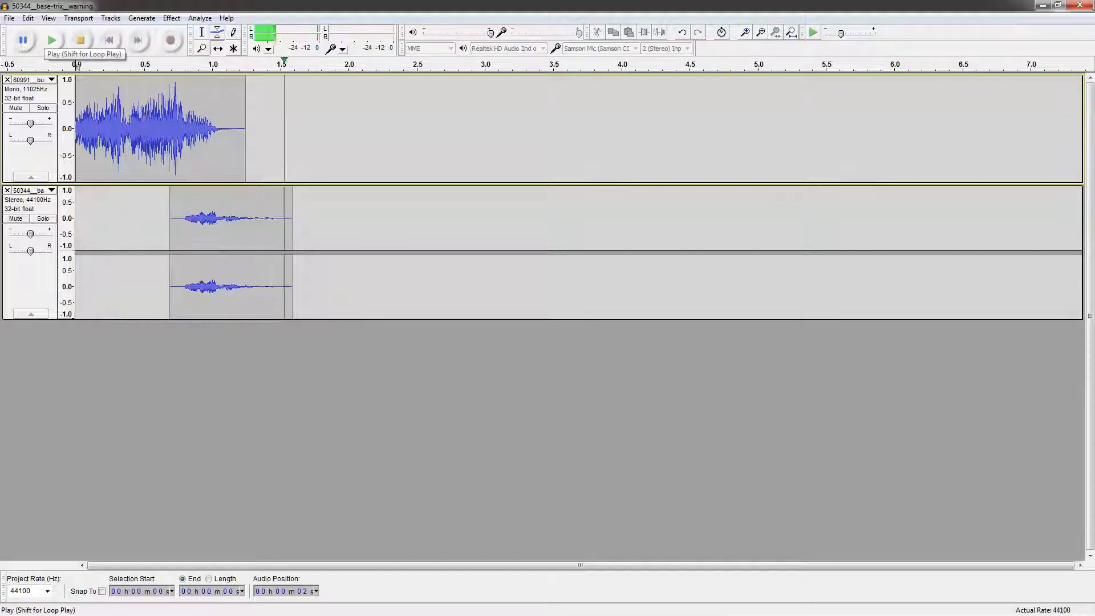
pyautogui.click(31, 279)
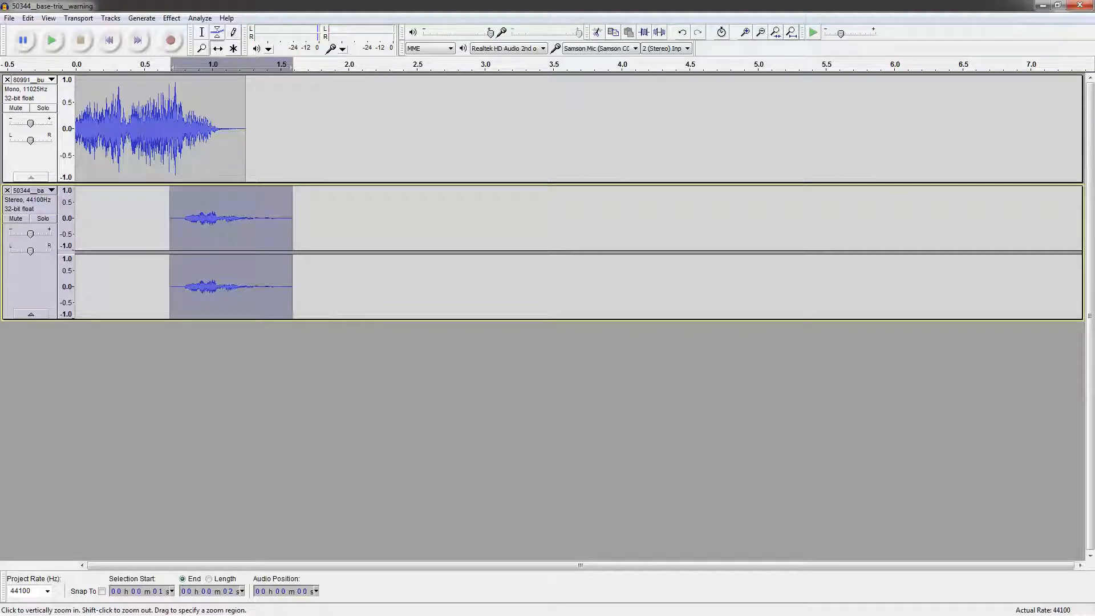
# Mute the 80991 track and play the project from the start to hear only the 50344 clip
pyautogui.click(16, 108)
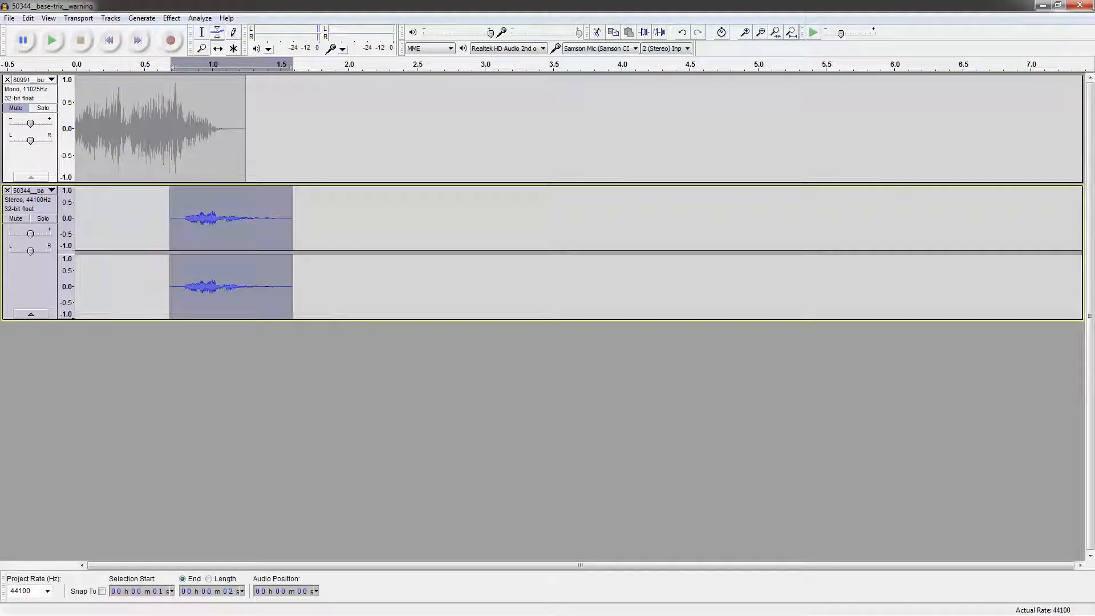
pyautogui.click(110, 41)
pyautogui.click(53, 41)
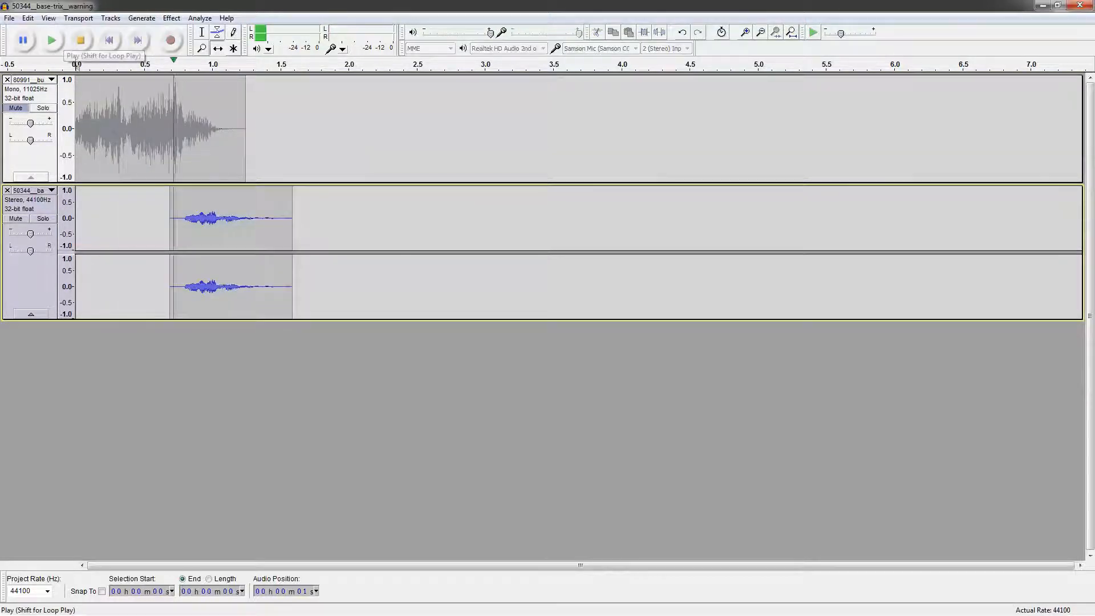
# Amplify the whole 50344 clip to a new peak amplitude of 0.0 dB without clipping, and play the project from the start
pyautogui.click(31, 279)
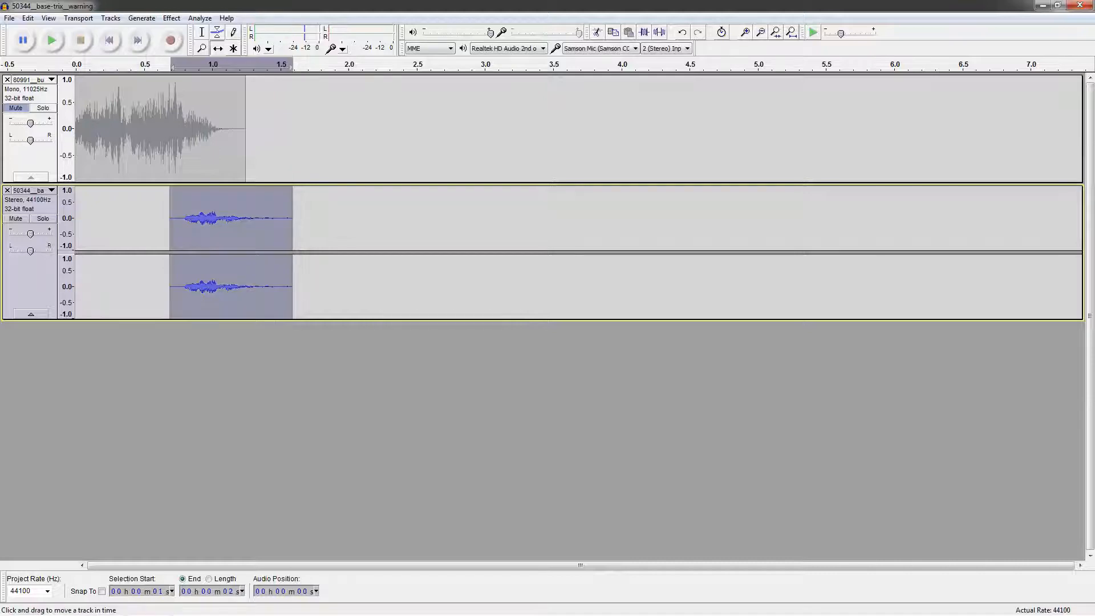
pyautogui.click(171, 18)
pyautogui.click(342, 40)
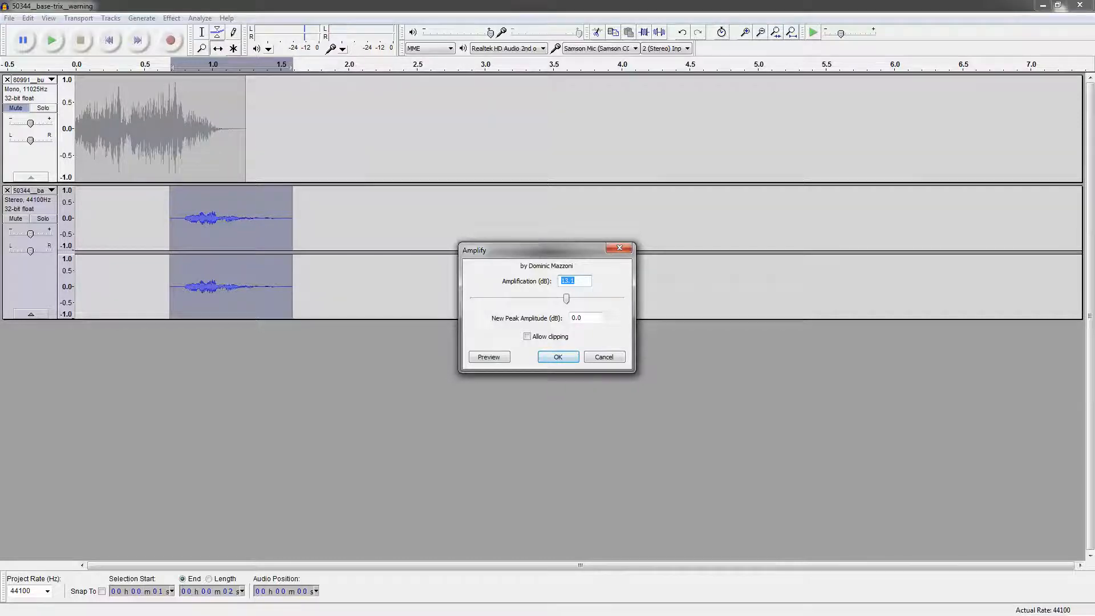
pyautogui.press('Return')
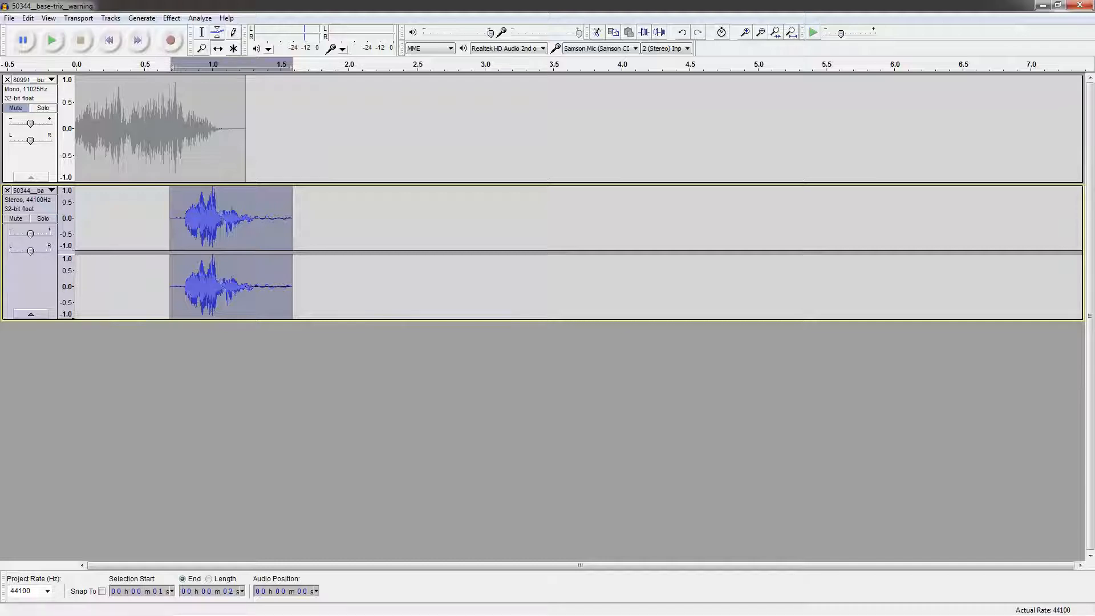
pyautogui.click(109, 40)
pyautogui.click(52, 40)
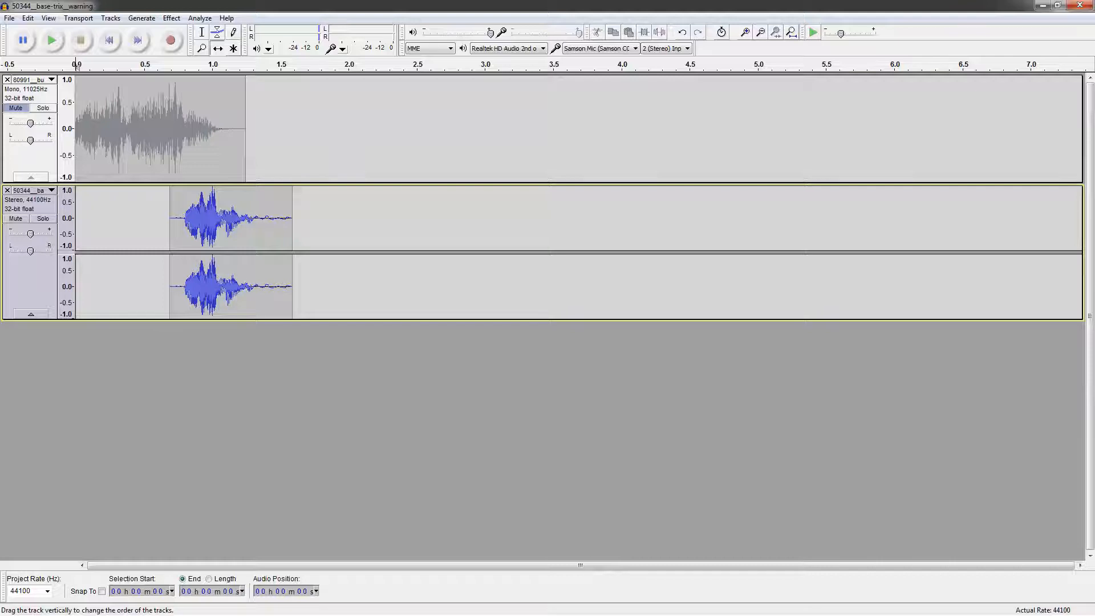
# Amplify the whole 80991 clip to a new peak amplitude of 0.0 dB without clipping, and unmute its track
pyautogui.click(32, 158)
pyautogui.click(171, 18)
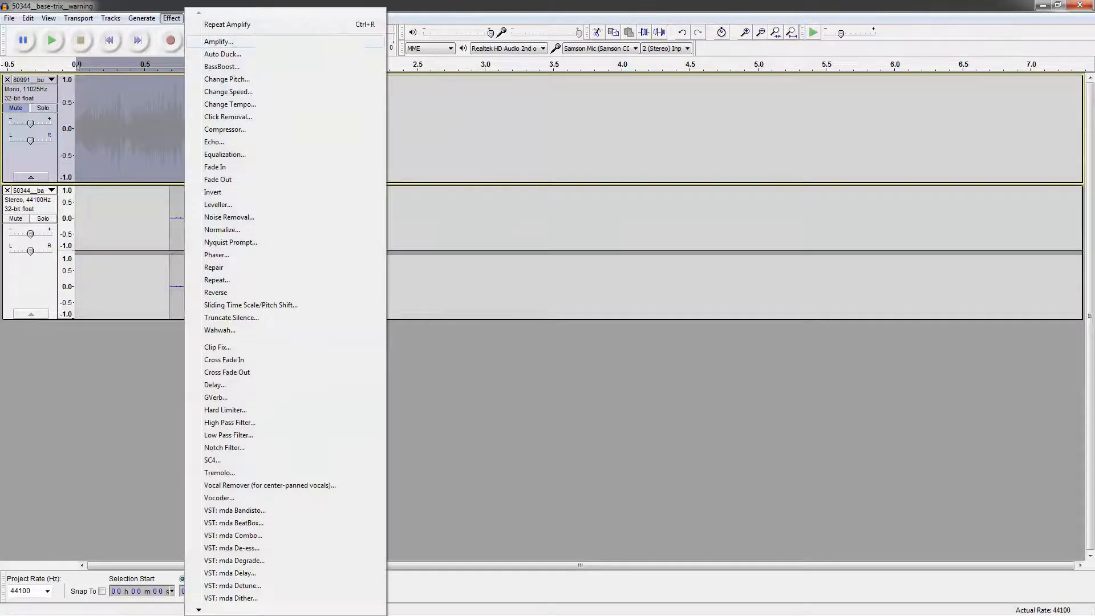
pyautogui.click(217, 41)
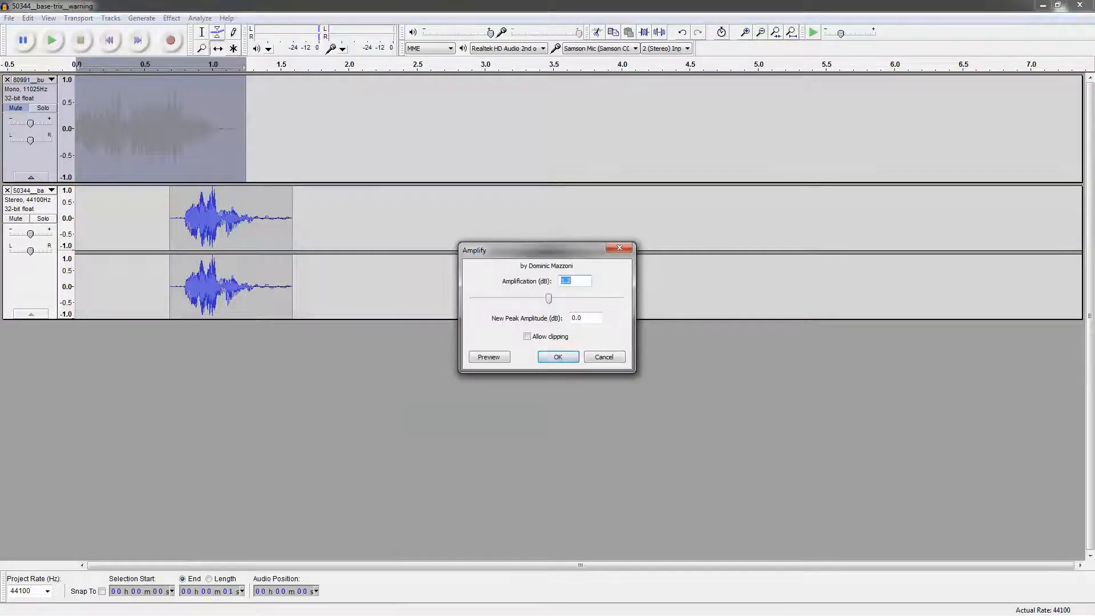
pyautogui.press('Return')
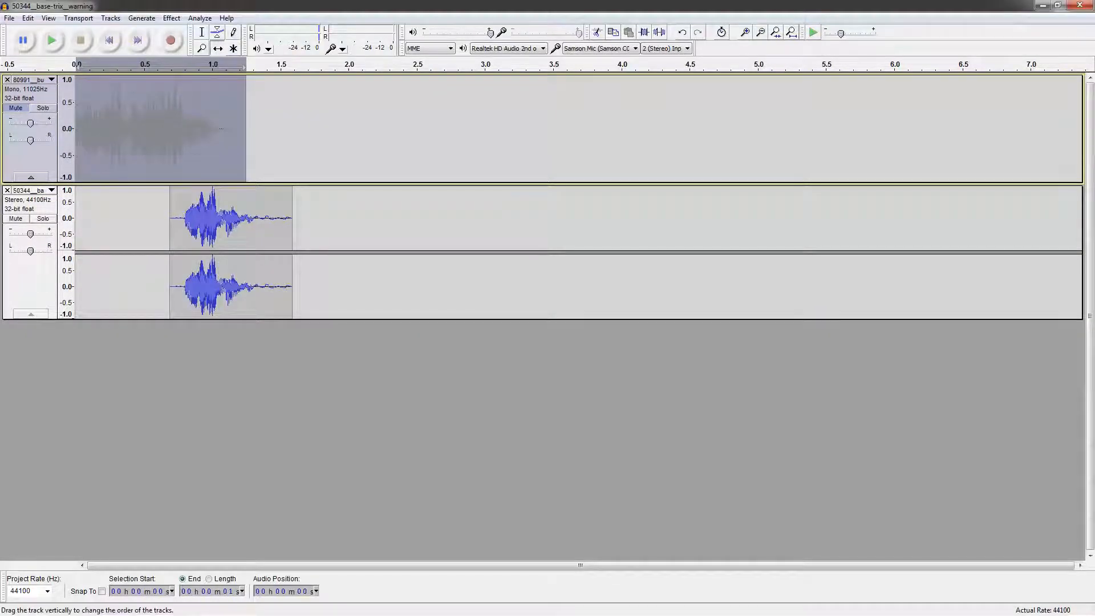
pyautogui.click(15, 108)
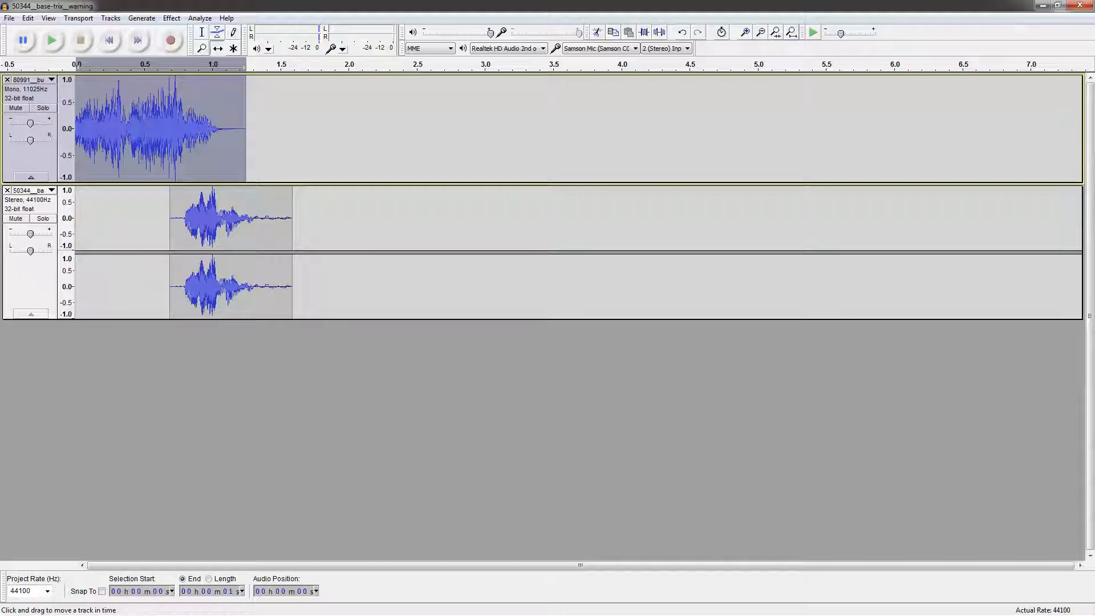
# Shift the 50344 clip slightly earlier to start at about 0.65 s, and play the project from the start
pyautogui.moveTo(212, 228); pyautogui.dragTo(207, 228)
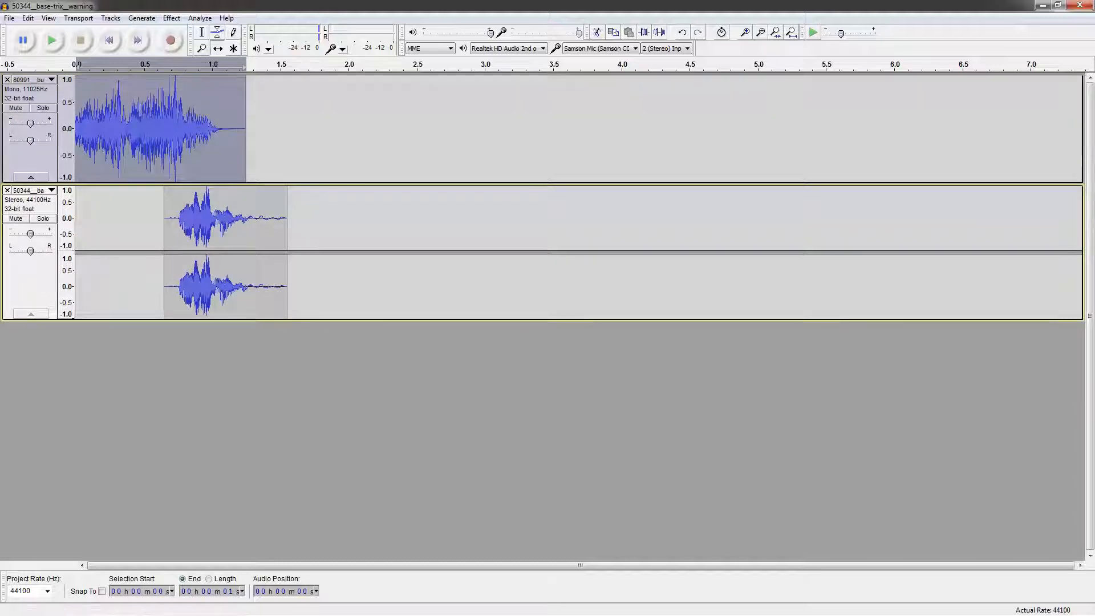
pyautogui.click(110, 41)
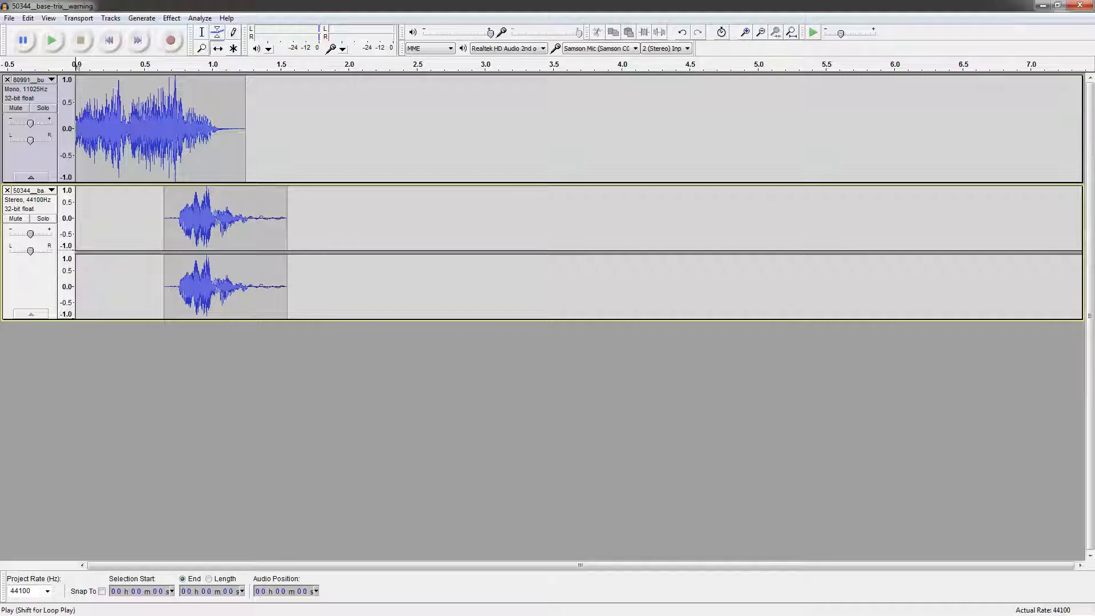
pyautogui.click(52, 41)
# Place the cursor with the Selection tool at about 0.79 s in the 80991 clip and play both tracks from there
pyautogui.click(745, 32)
pyautogui.click(745, 33)
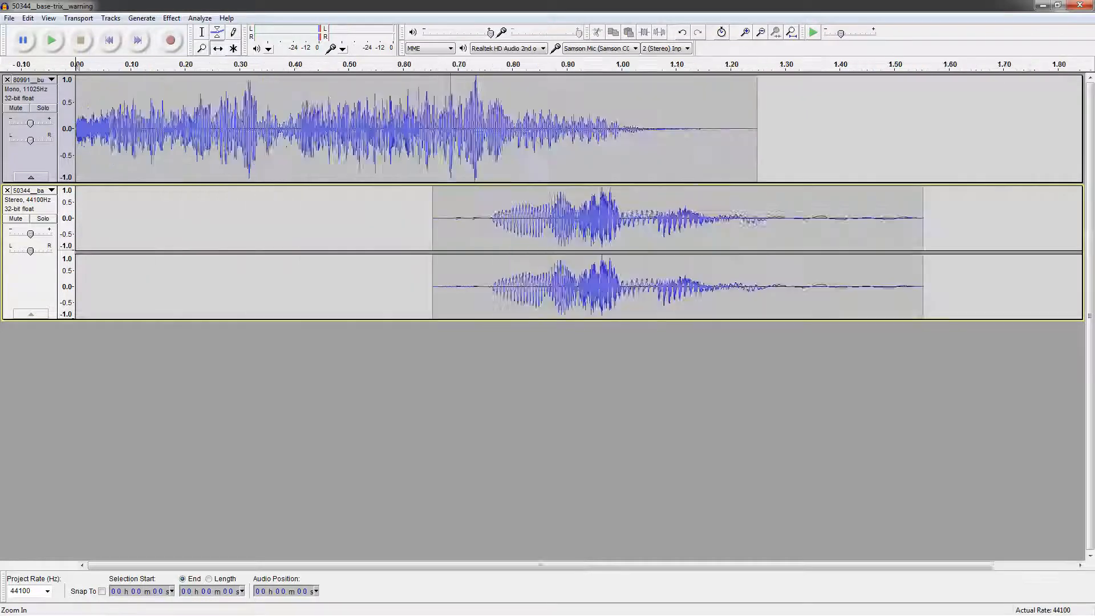
pyautogui.click(745, 32)
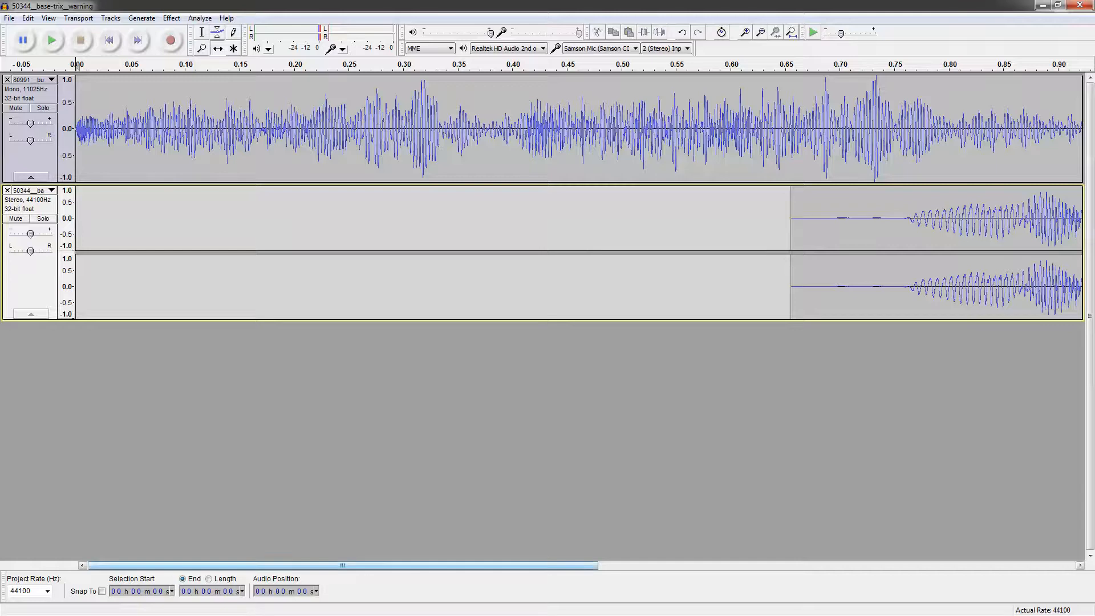
pyautogui.moveTo(342, 565); pyautogui.dragTo(653, 566)
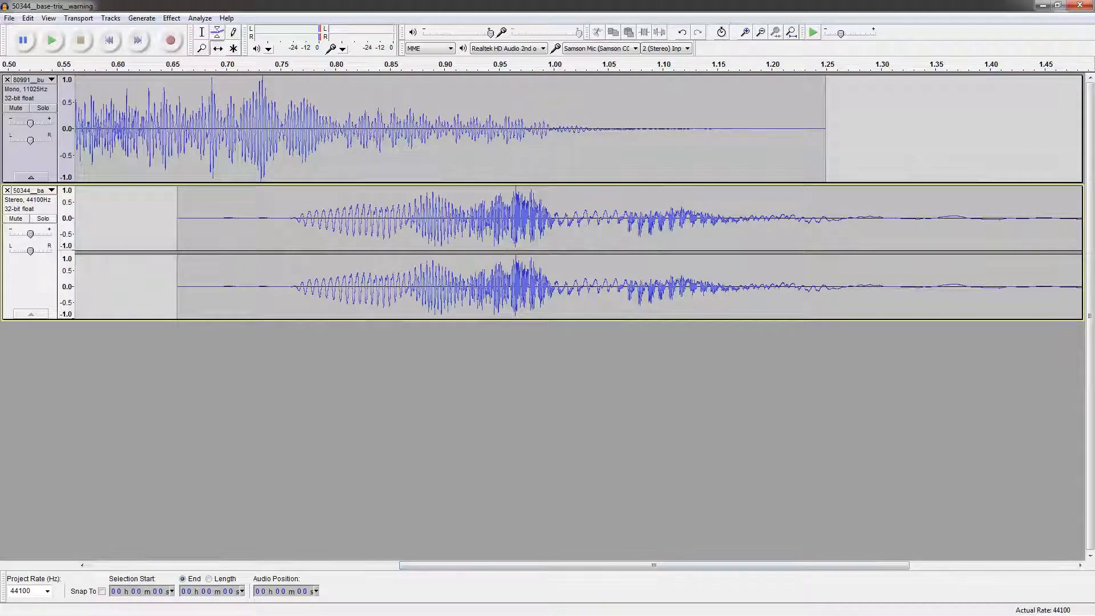
pyautogui.click(202, 32)
pyautogui.click(324, 132)
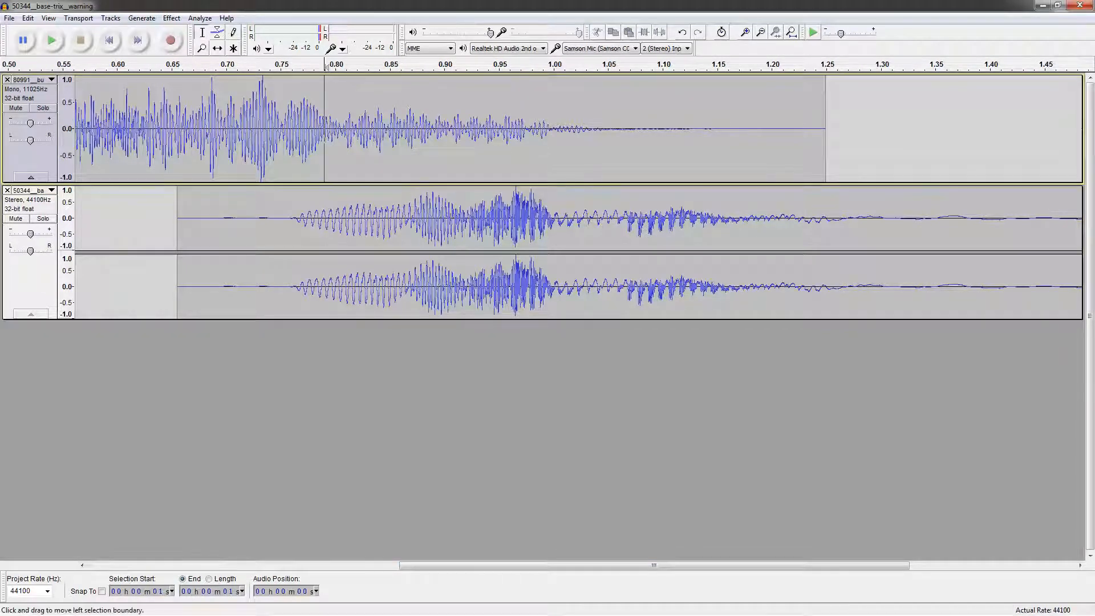
pyautogui.press('space')
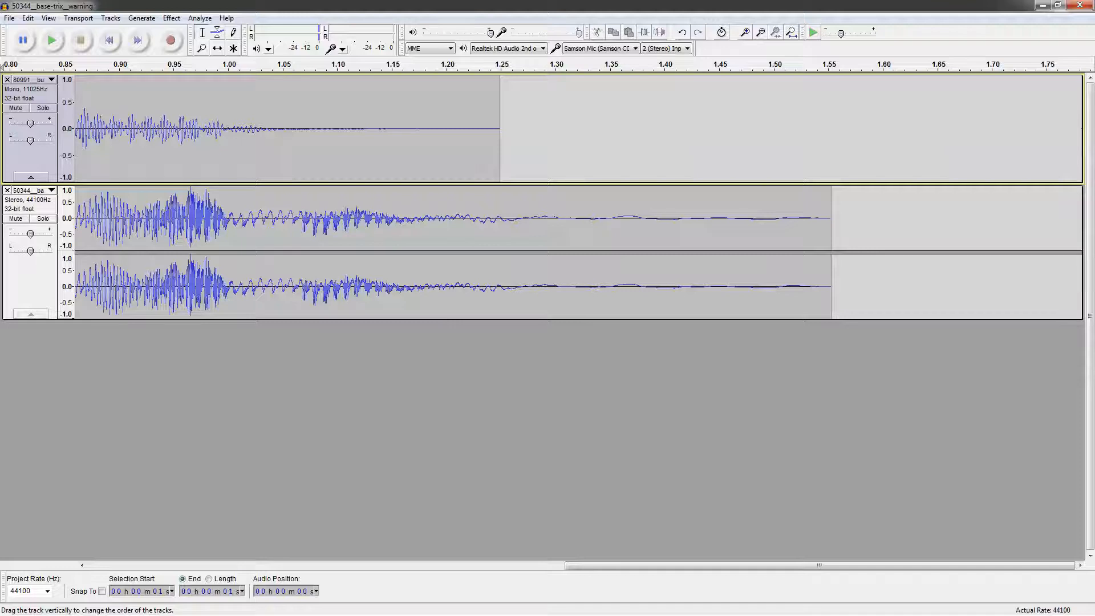
# Mute the 50344 track and play the end of the 80991 clip from about 0.77 s
pyautogui.click(16, 219)
pyautogui.moveTo(712, 565); pyautogui.dragTo(590, 565)
pyautogui.hotkey('ctrl', '3')
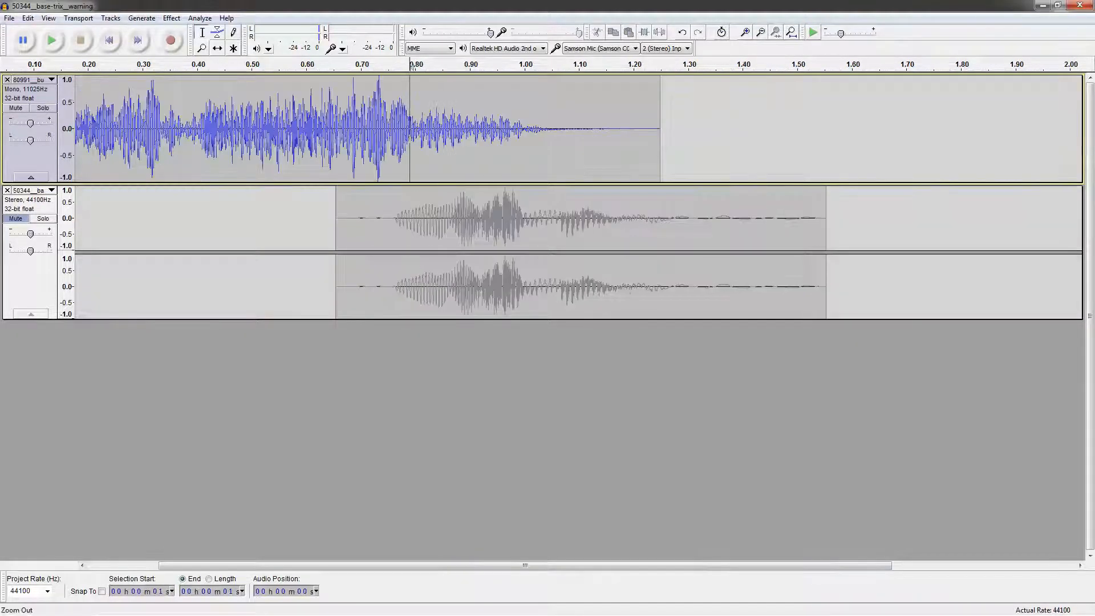
pyautogui.click(411, 65)
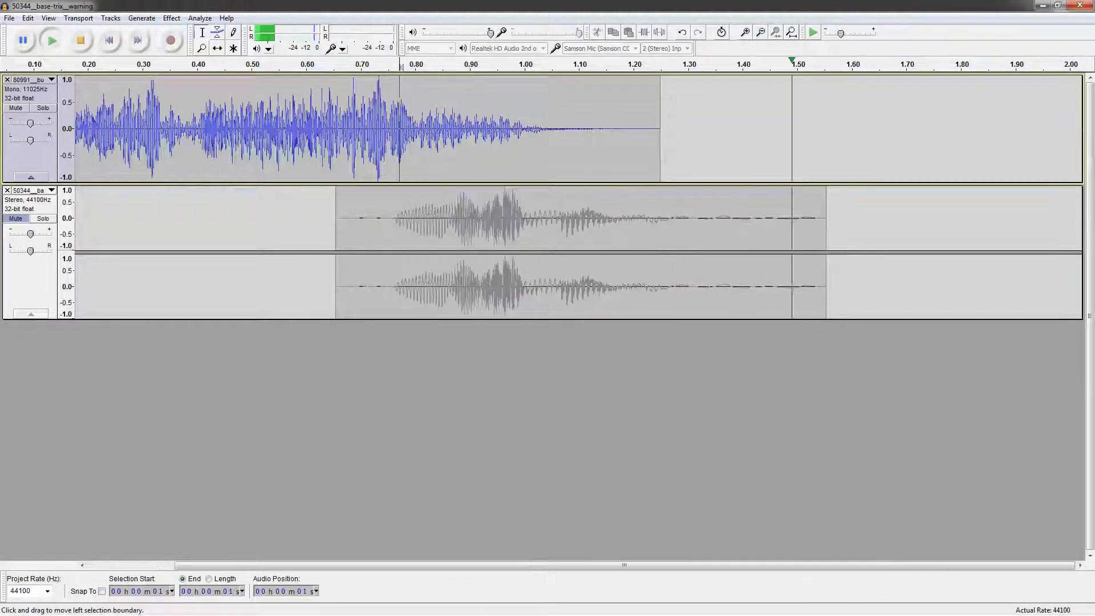
pyautogui.click(400, 65)
pyautogui.press('space')
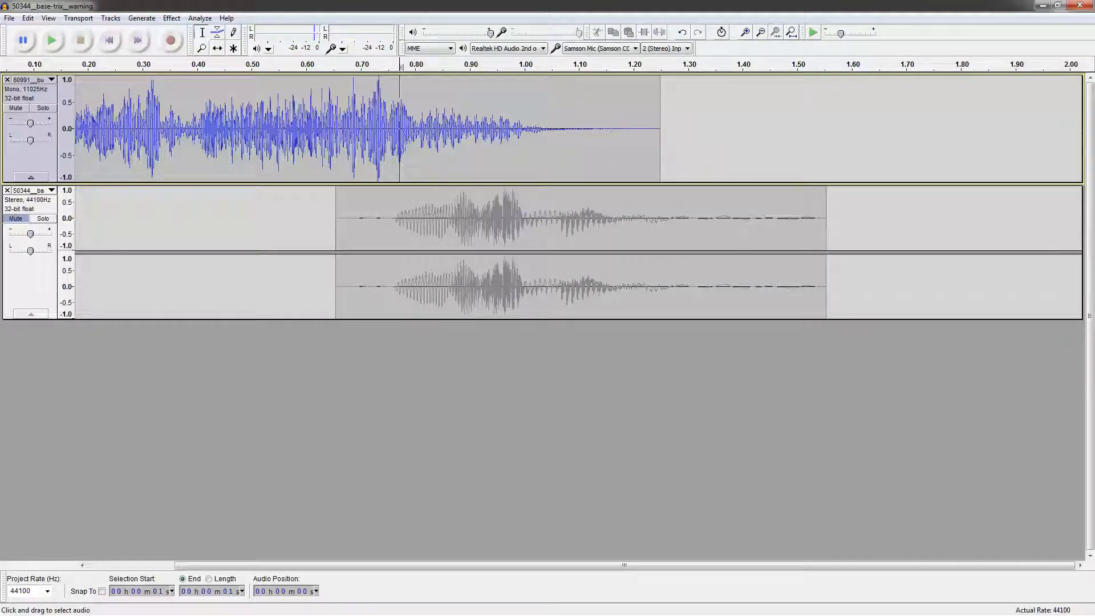
# Delete the quiet tail of the 80991 clip from about 1.05 s onward and fade out its end from about 0.80 s
pyautogui.moveTo(550, 129); pyautogui.dragTo(663, 128)
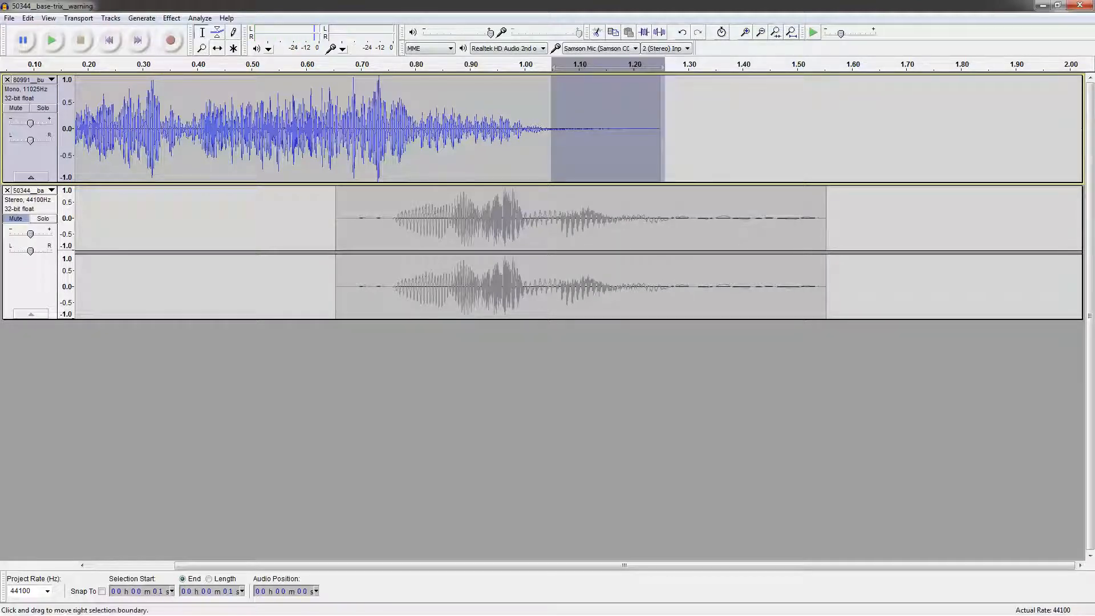
pyautogui.press('Delete')
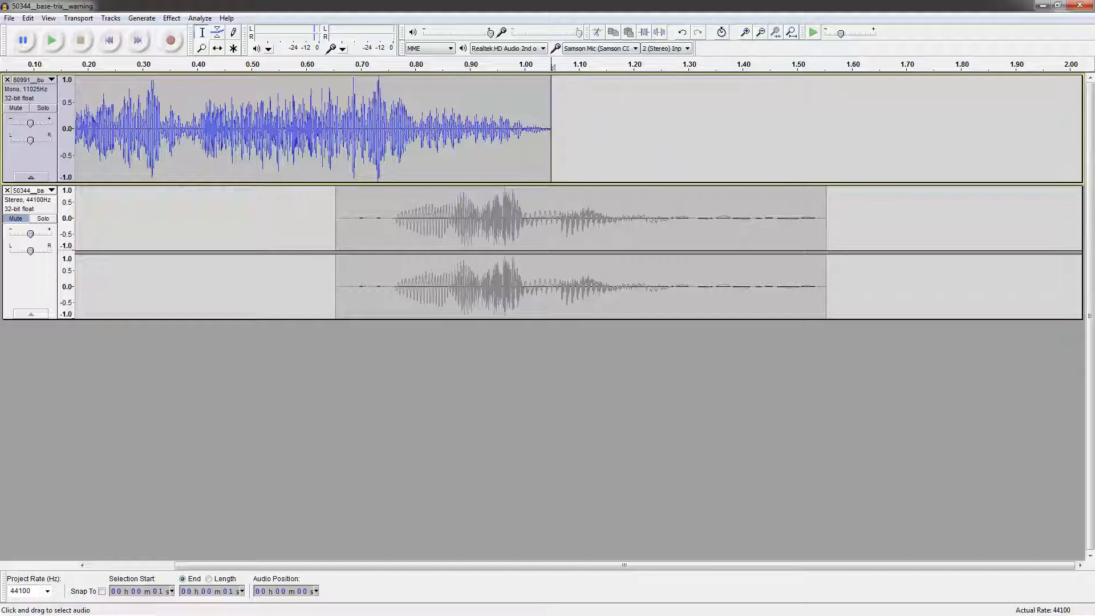
pyautogui.moveTo(418, 125); pyautogui.dragTo(551, 125)
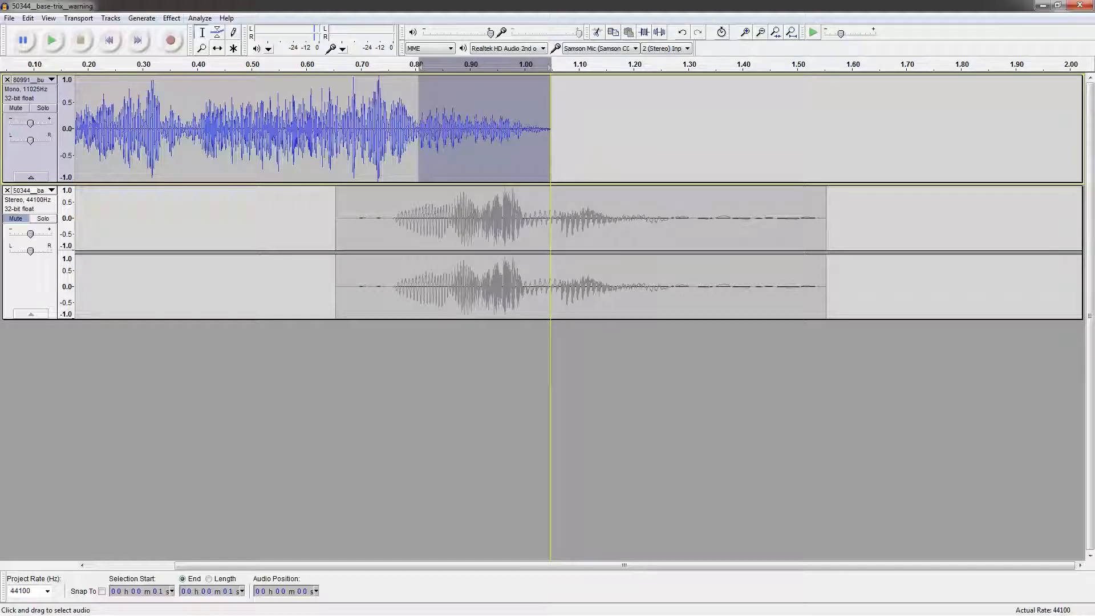
pyautogui.click(171, 18)
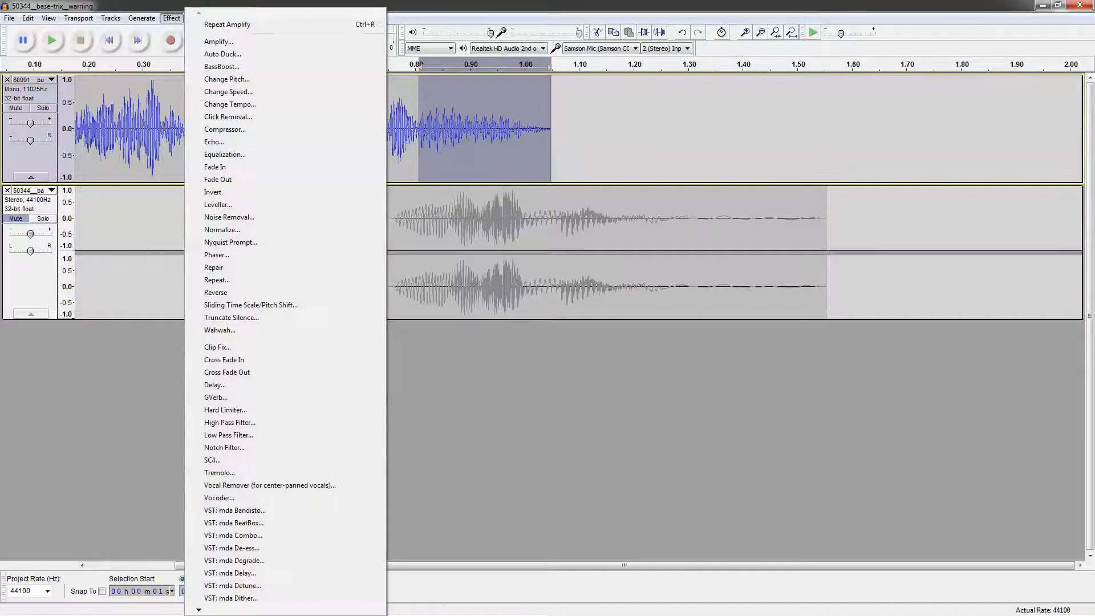
pyautogui.click(218, 179)
pyautogui.click(642, 128)
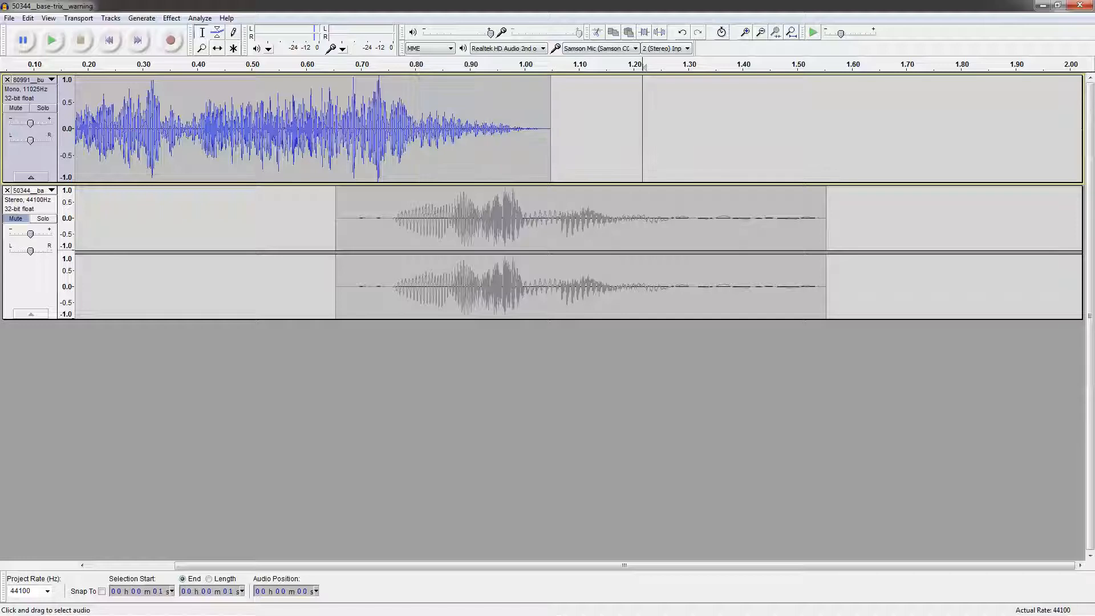
# Play the 80991 clip from about 0.65 s to check its fade-out
pyautogui.click(336, 128)
pyautogui.press('space')
pyautogui.press('space')
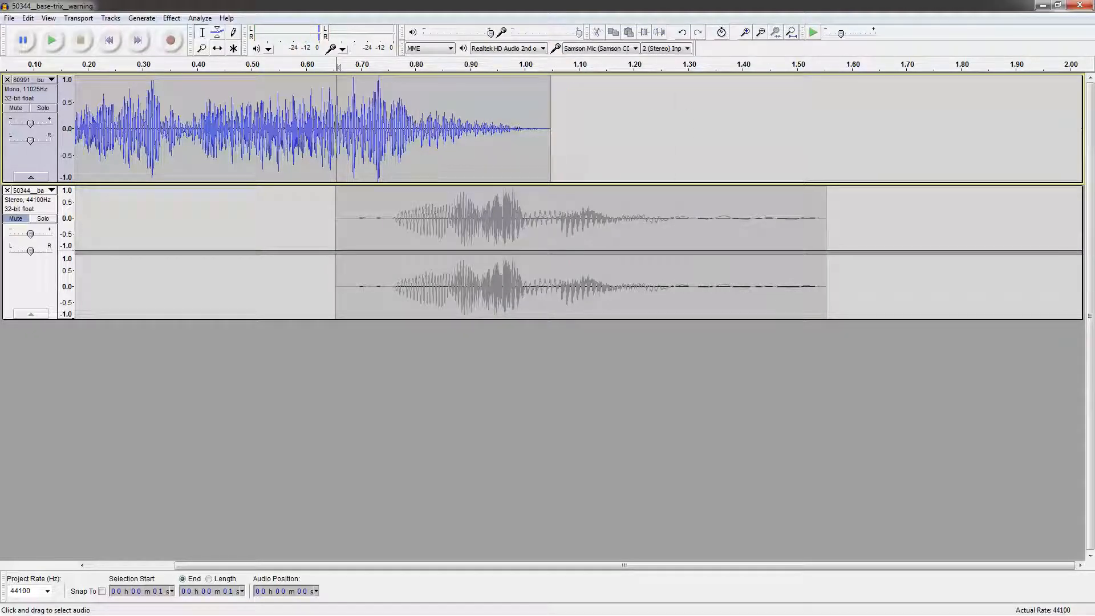
# Cut off the 80991 clip's tail from about 0.97 s and fade out its new end from about 0.81 s
pyautogui.moveTo(507, 128); pyautogui.dragTo(552, 128)
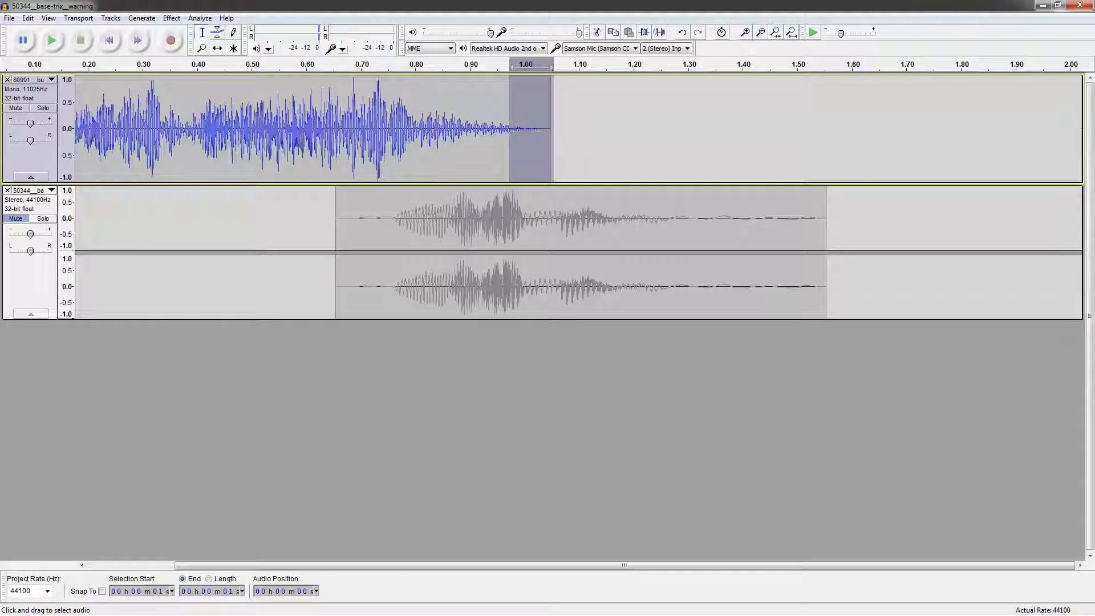
pyautogui.press('Delete')
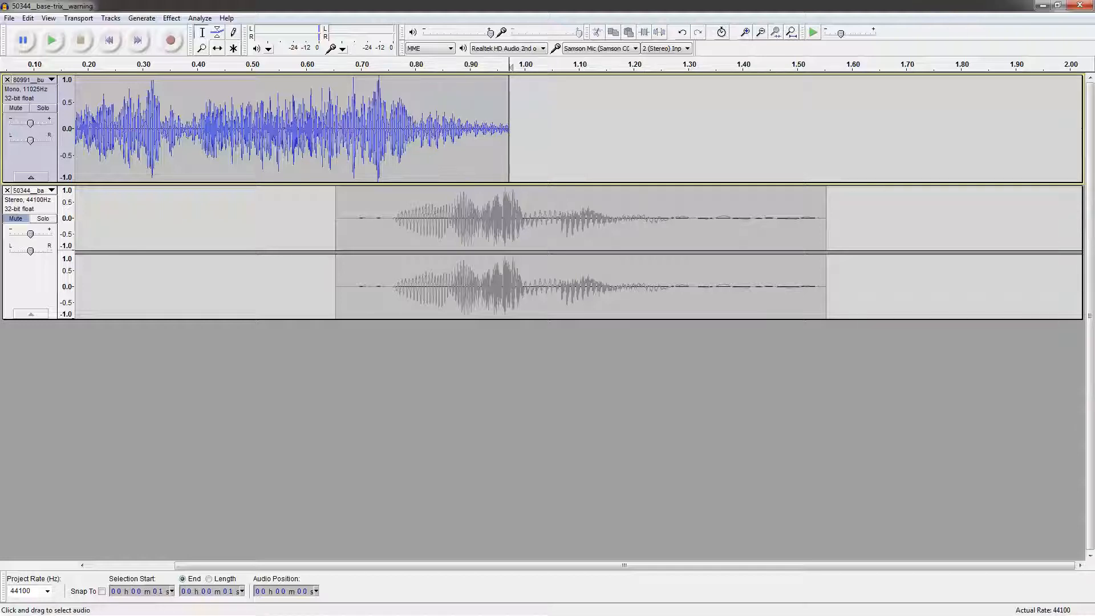
pyautogui.moveTo(421, 129); pyautogui.dragTo(509, 128)
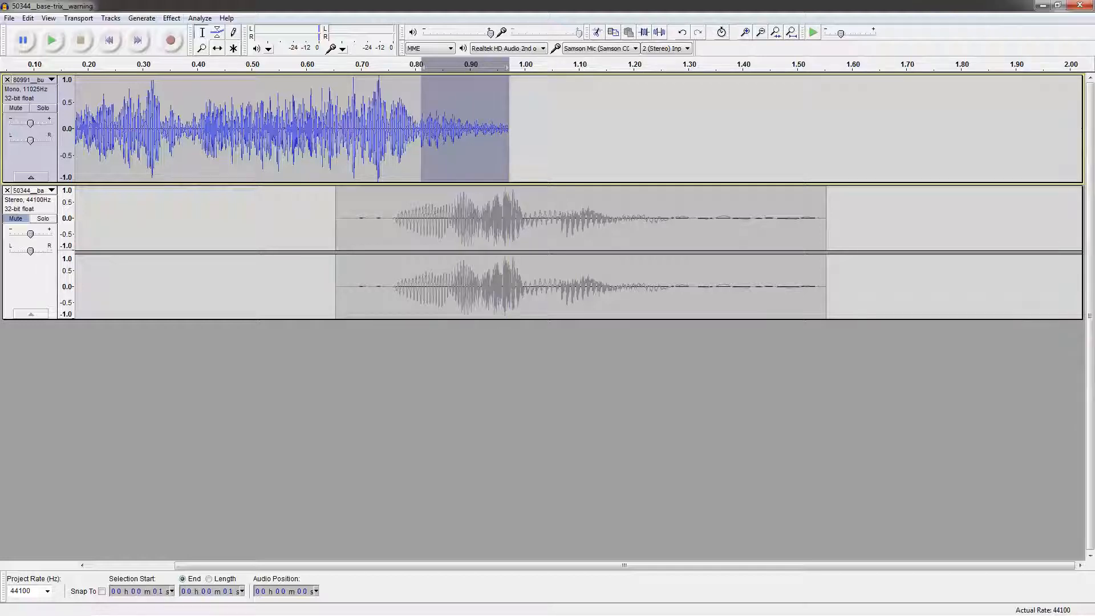
pyautogui.click(171, 18)
pyautogui.click(194, 180)
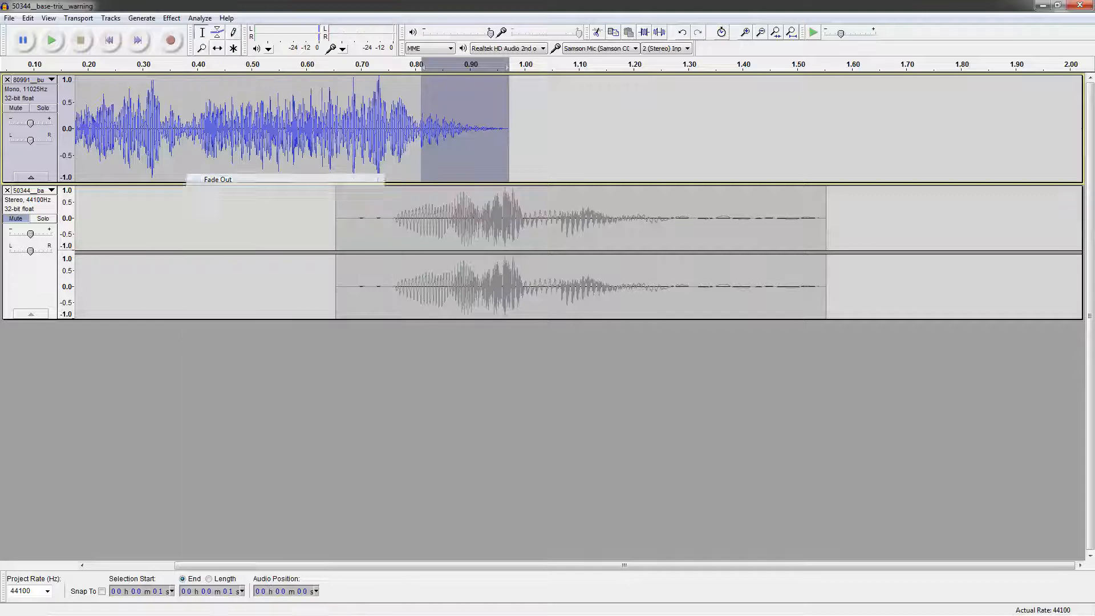
# Play the shortened 80991 clip from the start and unmute the 50344 track
pyautogui.click(109, 39)
pyautogui.press('space')
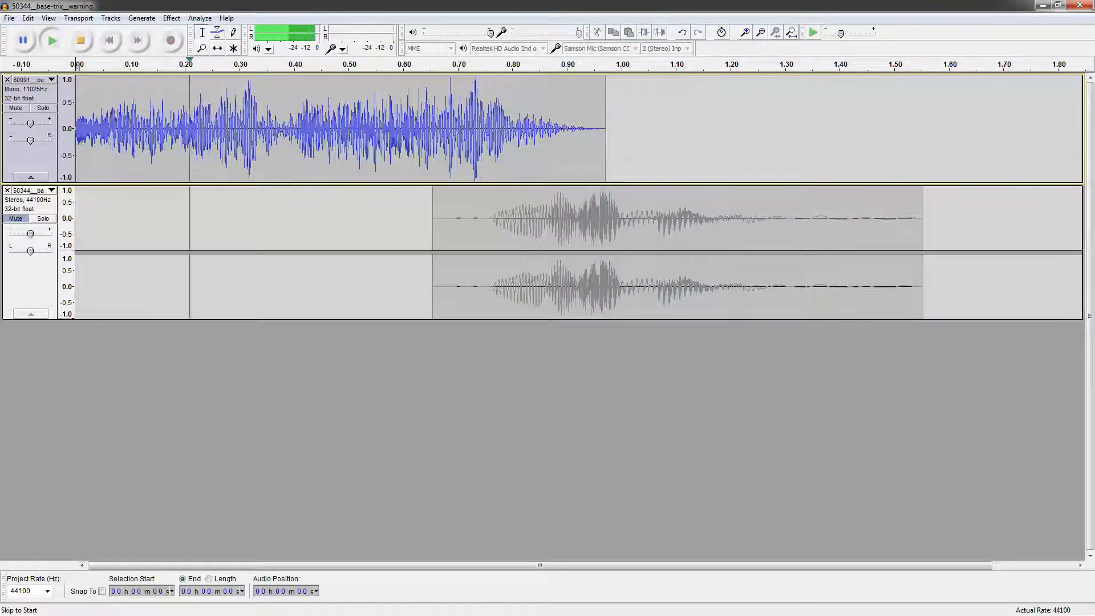
pyautogui.click(16, 218)
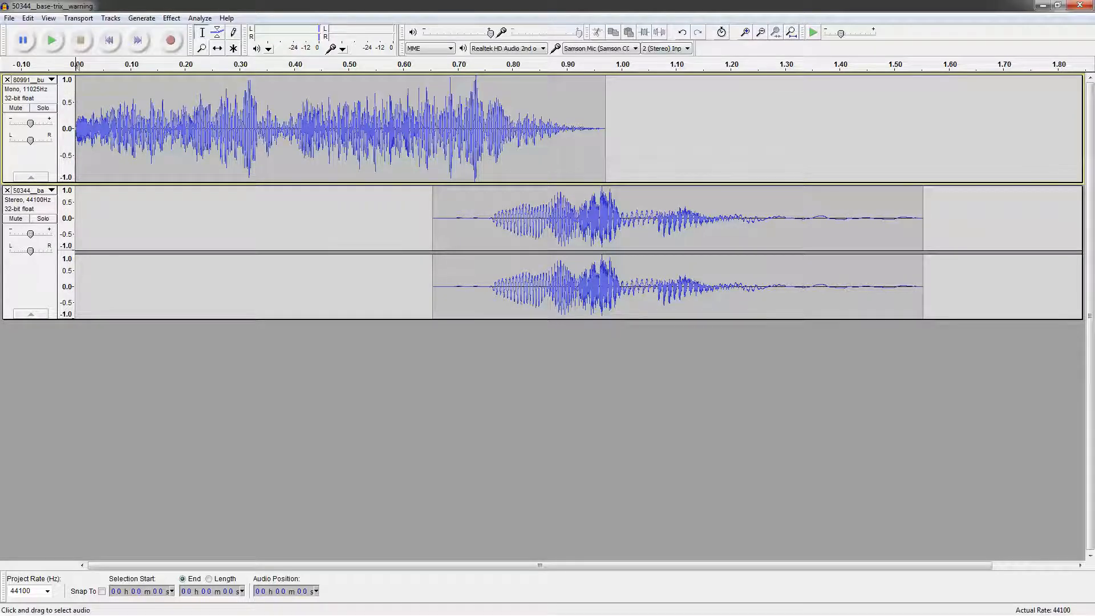
# Make the 80991 track slightly taller
pyautogui.click(761, 32)
pyautogui.click(761, 33)
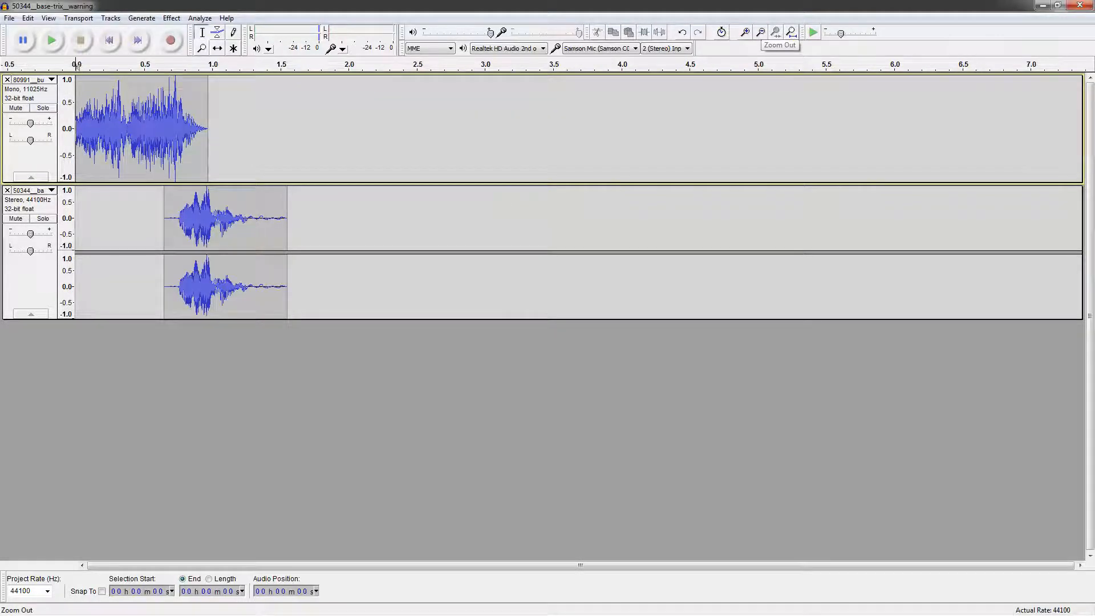
pyautogui.moveTo(596, 183); pyautogui.dragTo(595, 203)
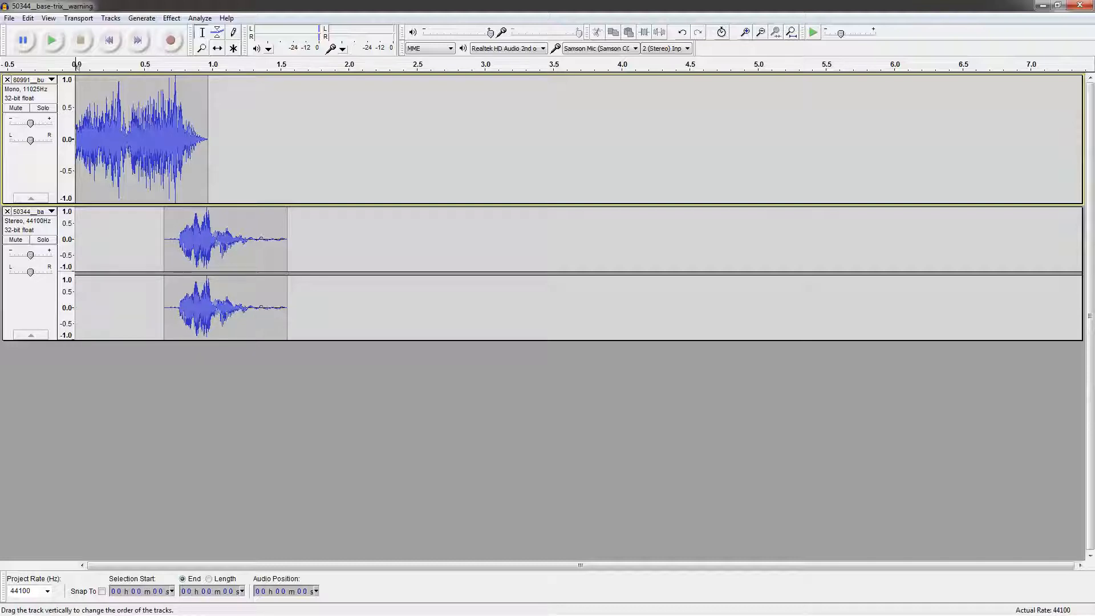
pyautogui.click(171, 17)
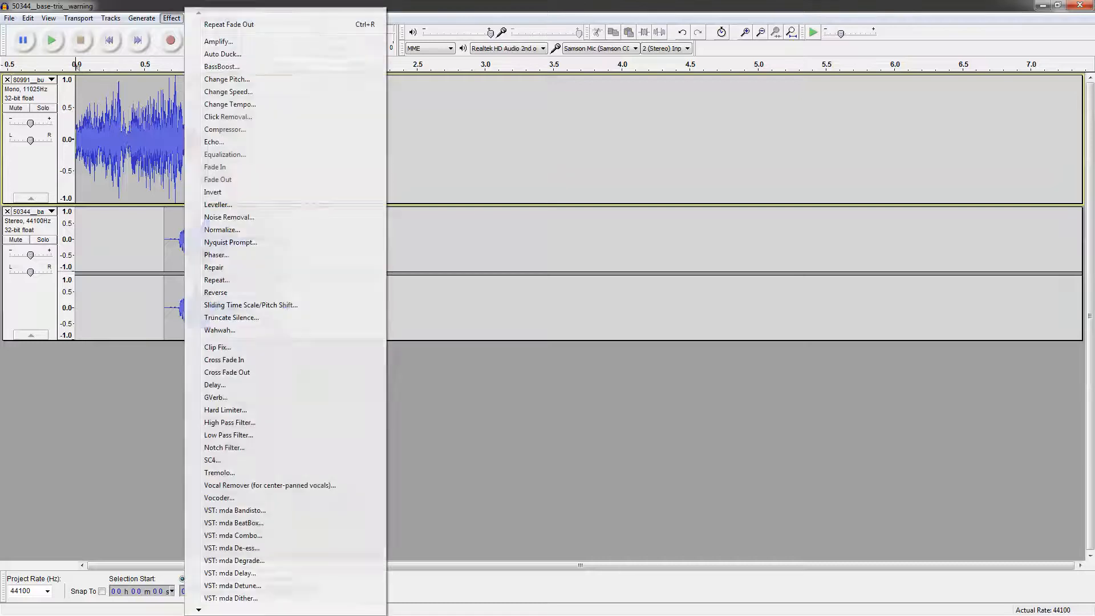
pyautogui.click(171, 17)
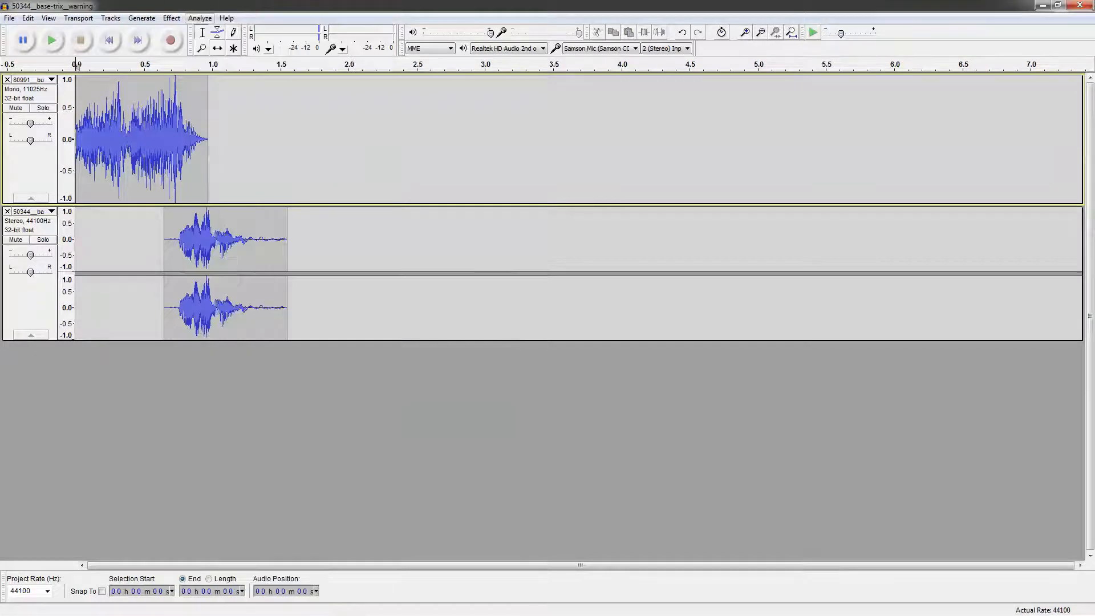
pyautogui.click(78, 17)
pyautogui.click(78, 17)
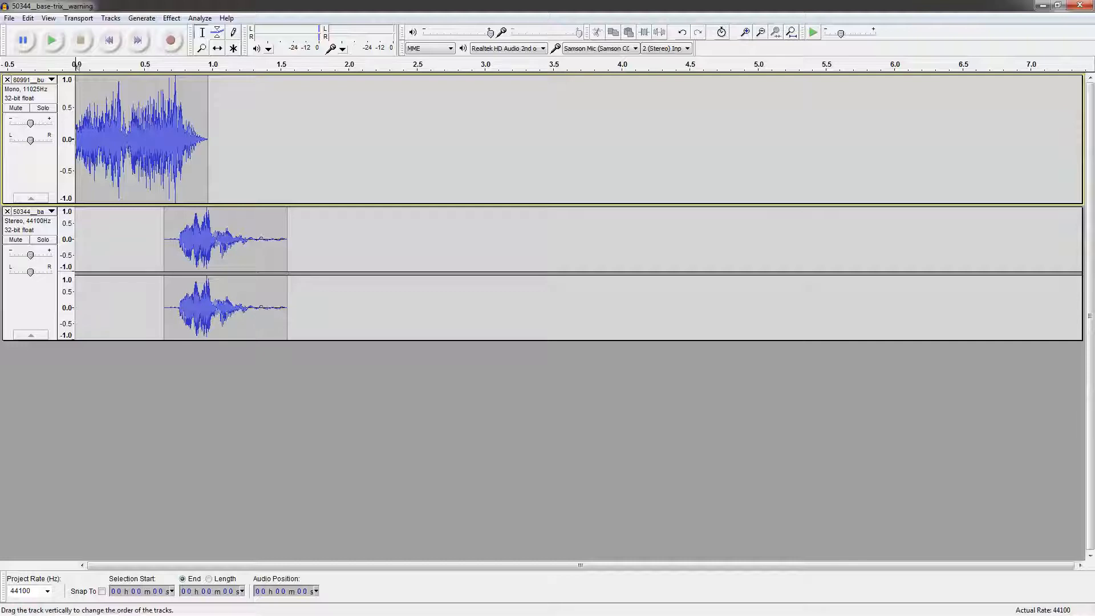
# Try playback with the 80991 track panned fully left and the 50344 track fully right, and return both pans to center
pyautogui.moveTo(31, 271); pyautogui.dragTo(51, 271)
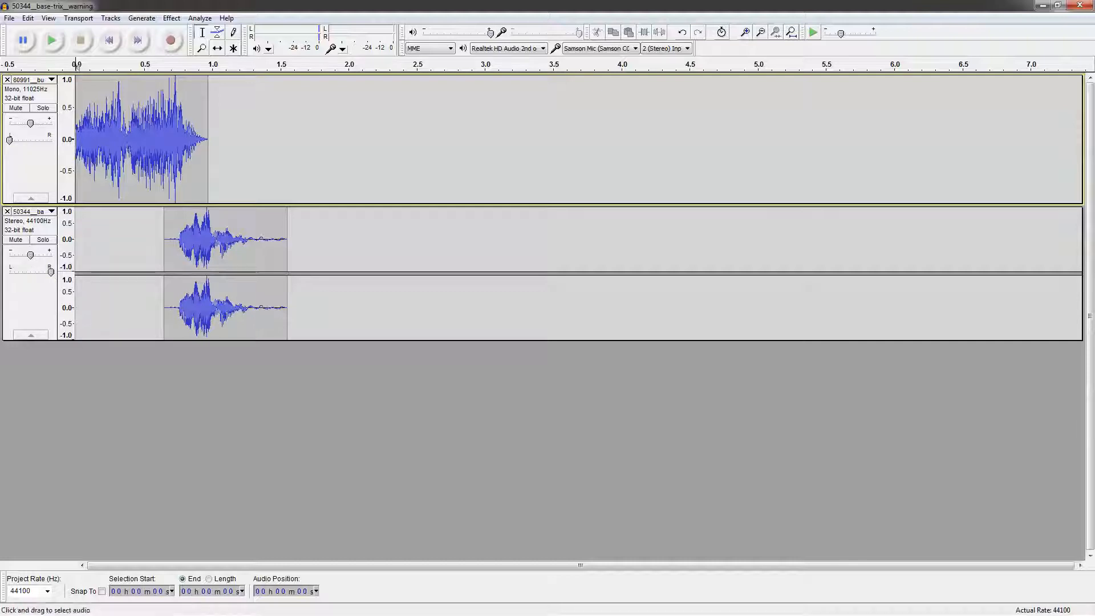
pyautogui.click(52, 40)
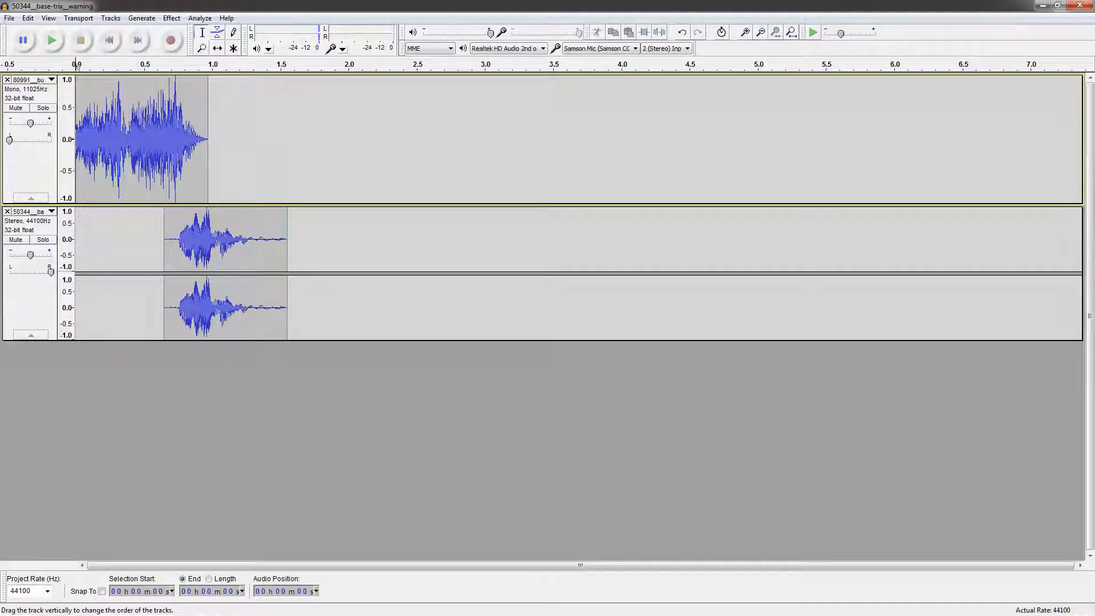
pyautogui.moveTo(9, 140); pyautogui.dragTo(30, 140)
pyautogui.moveTo(51, 272); pyautogui.dragTo(31, 272)
# Select both the 80991 and 50344 tracks and mix and render them into a single stereo track
pyautogui.click(31, 297)
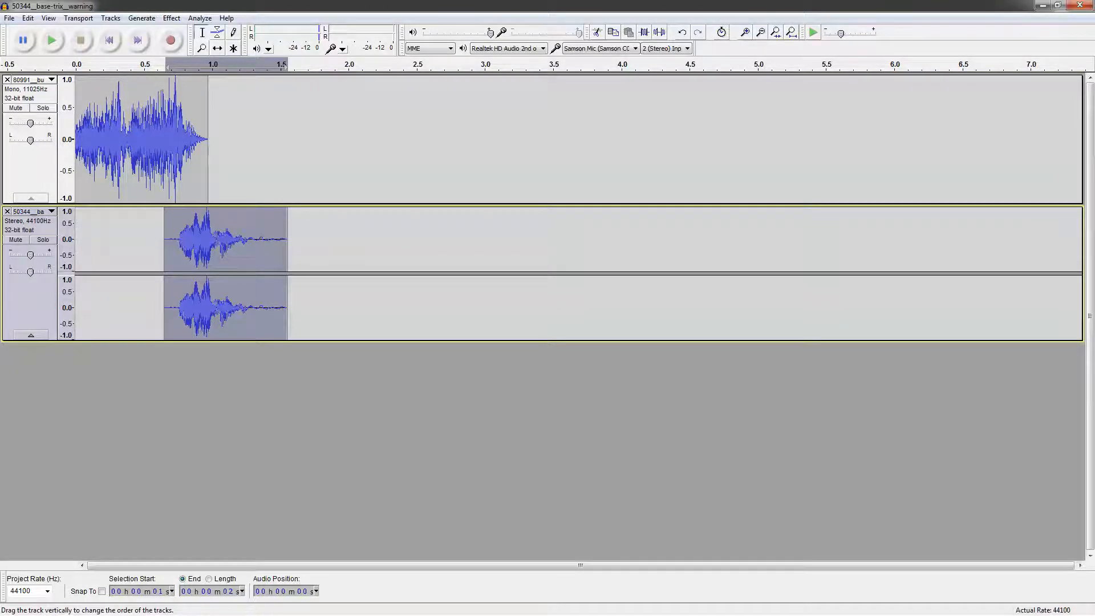
pyautogui.click(30, 168)
pyautogui.press('shift')
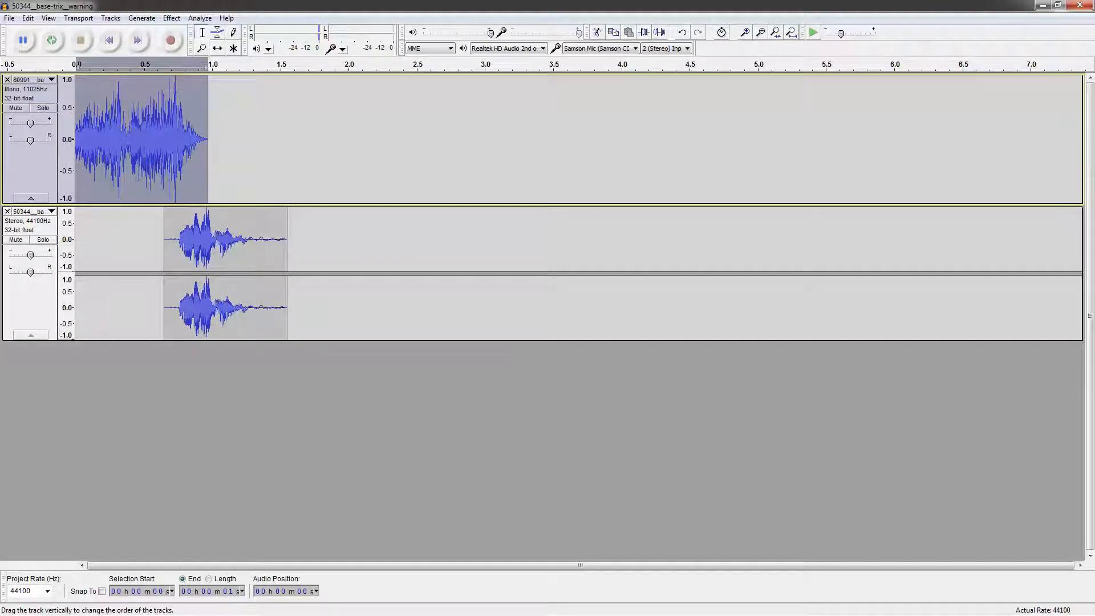
pyautogui.keyDown('shift'); pyautogui.click(31, 302); pyautogui.keyUp('shift')
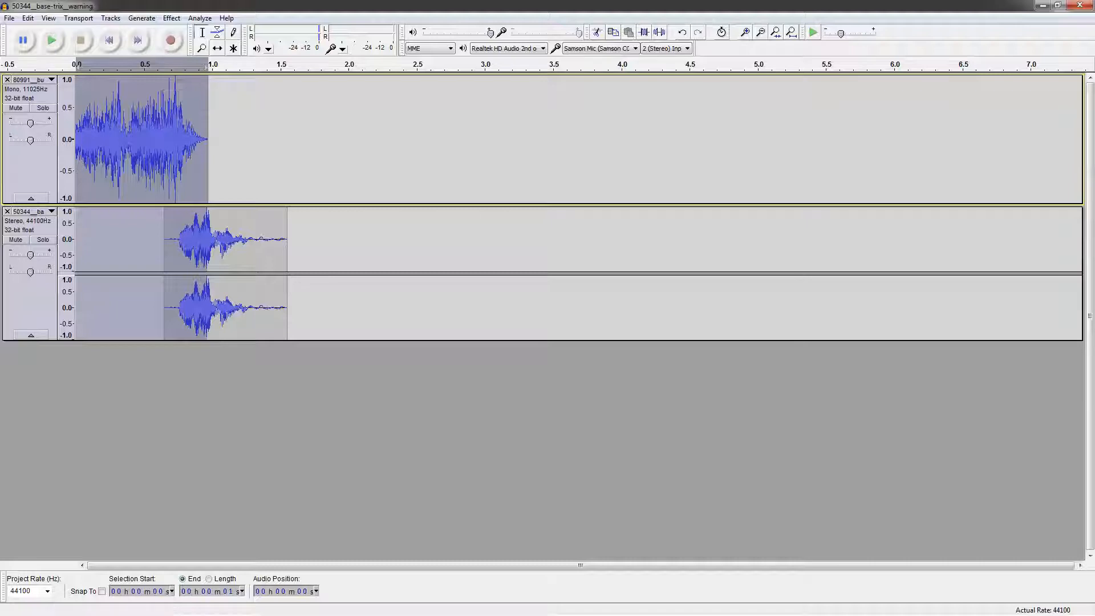
pyautogui.click(110, 17)
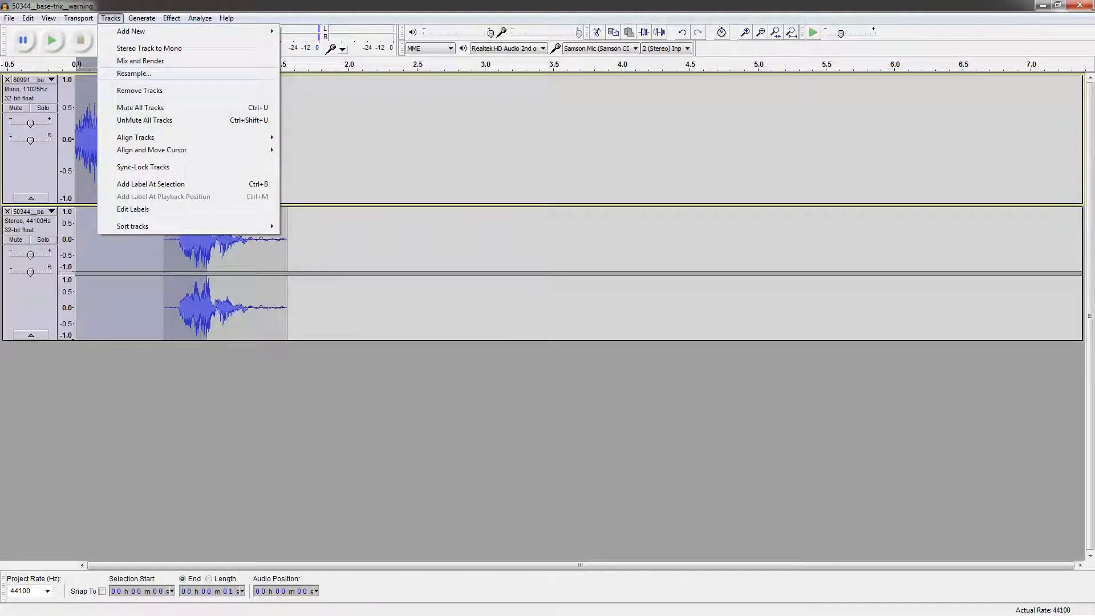
pyautogui.press('Return')
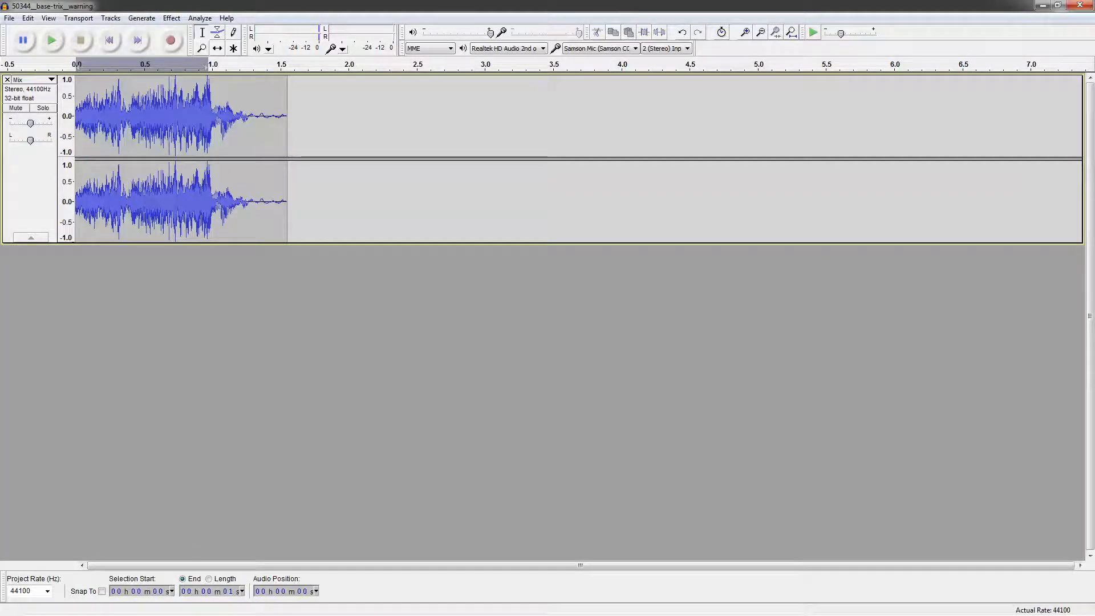
# Set the Mix track's sample rate to 48000 Hz
pyautogui.hotkey('ctrl', 'a')
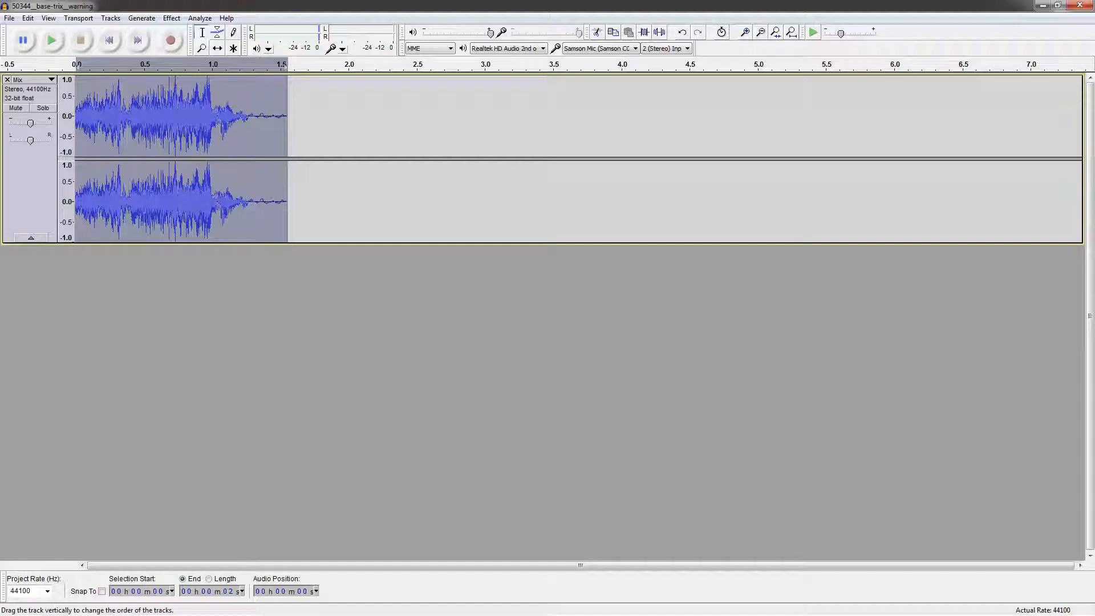
pyautogui.click(43, 79)
pyautogui.moveTo(63, 303)
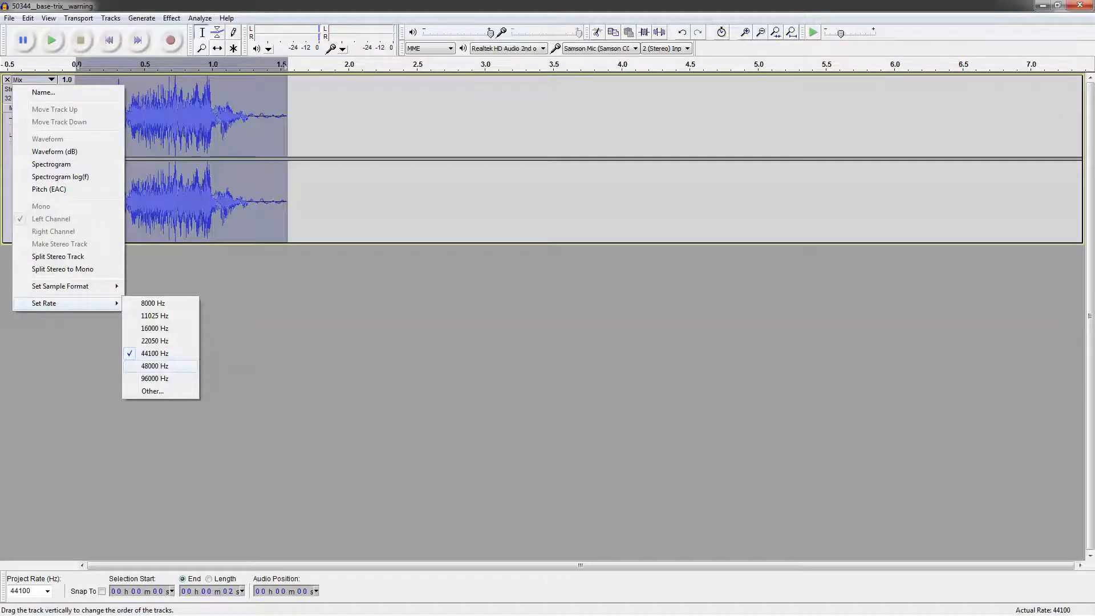
pyautogui.press('Left')
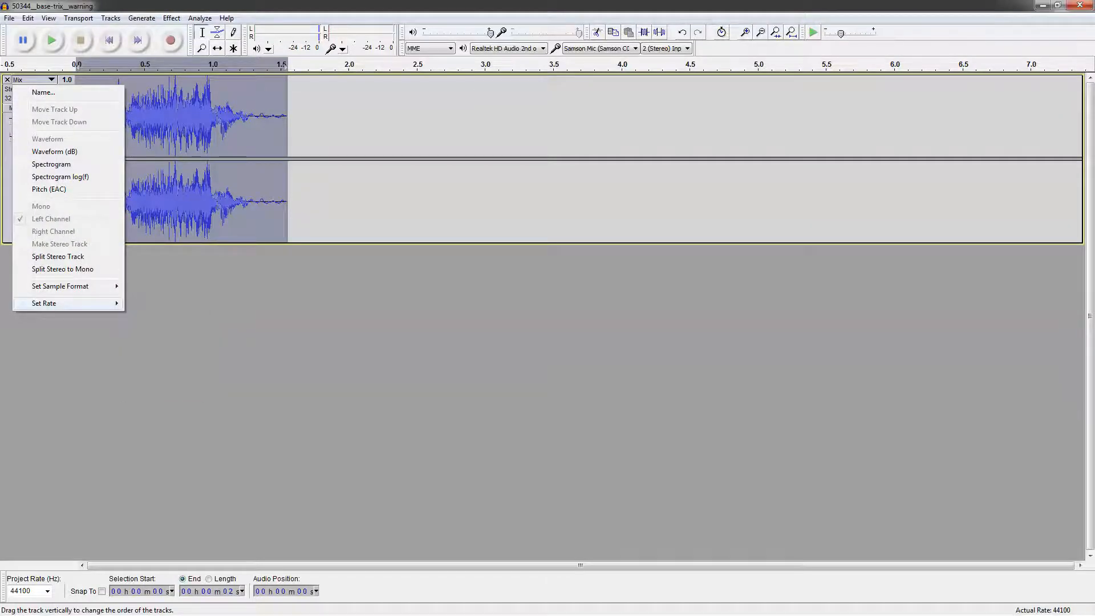
pyautogui.press('Up')
pyautogui.press('Right')
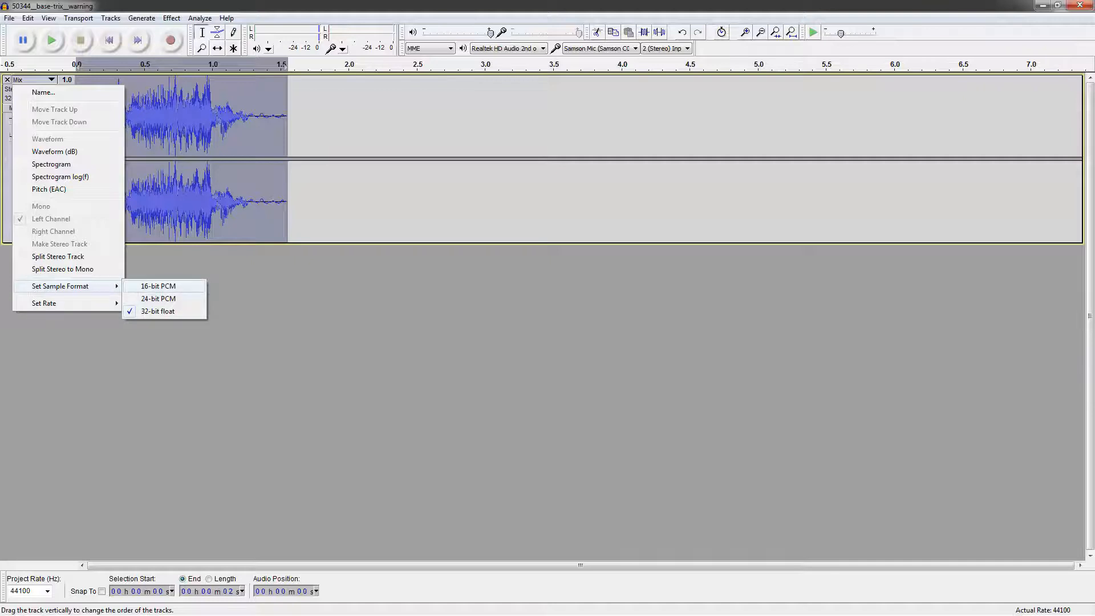
pyautogui.press('Right')
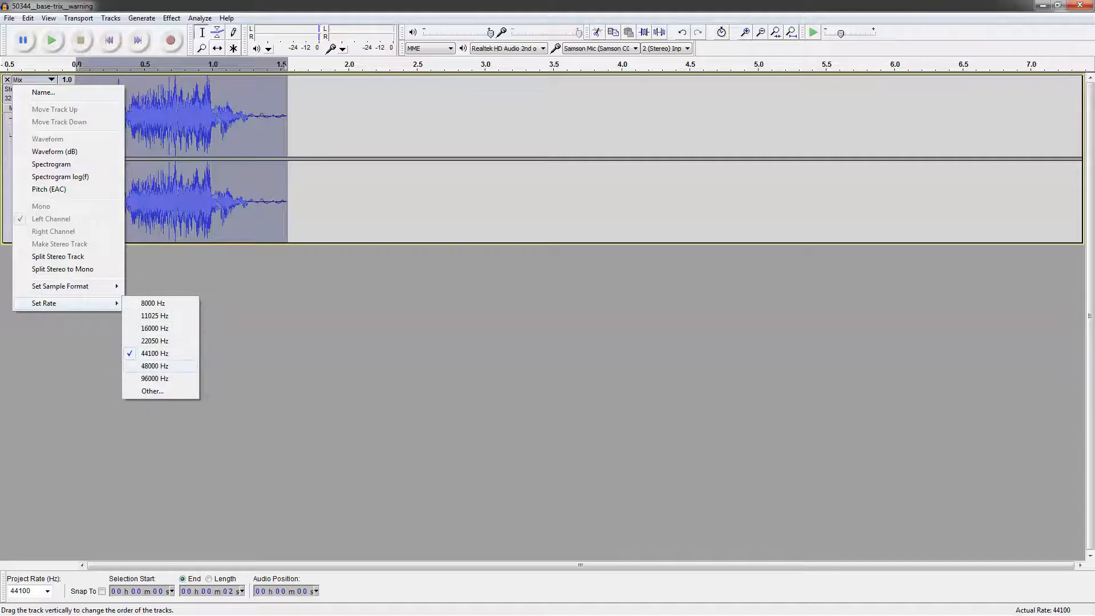
pyautogui.press('Return')
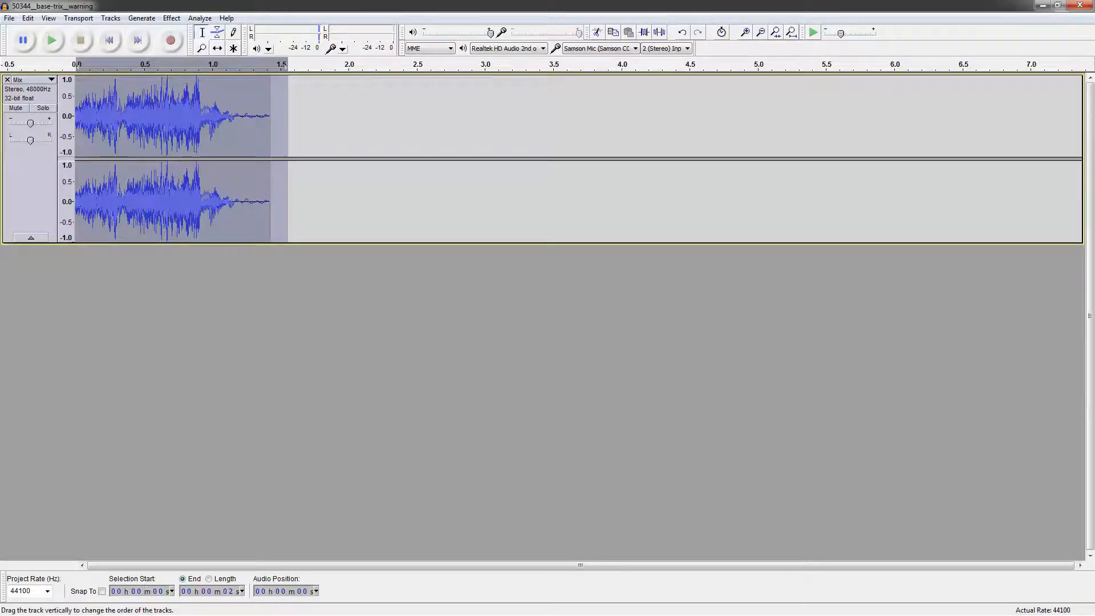
# Set the Mix track's sample format to 16-bit PCM
pyautogui.click(36, 80)
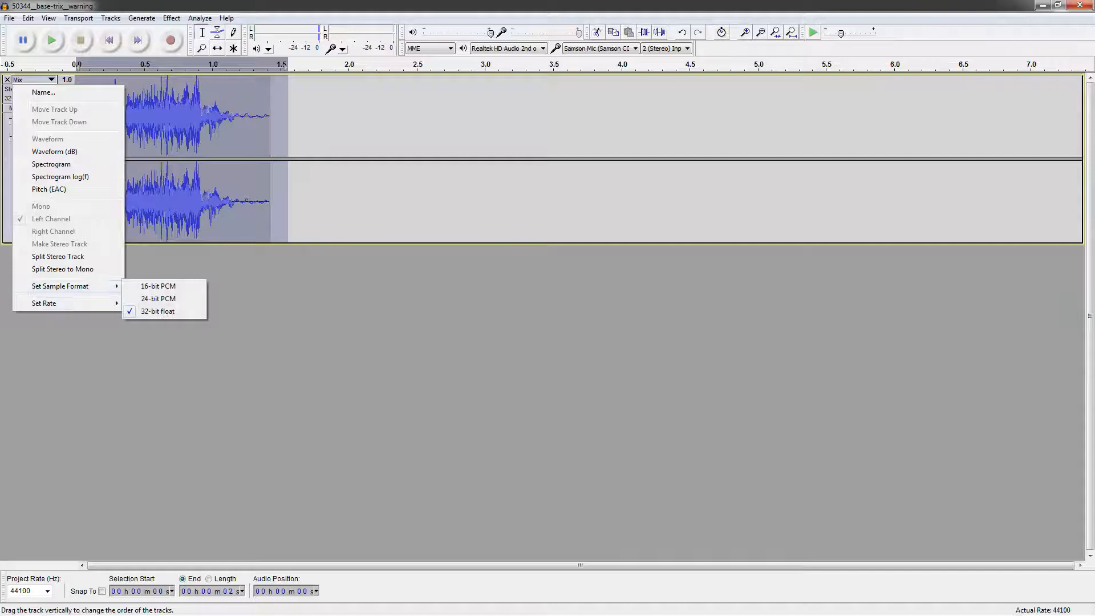
pyautogui.click(256, 331)
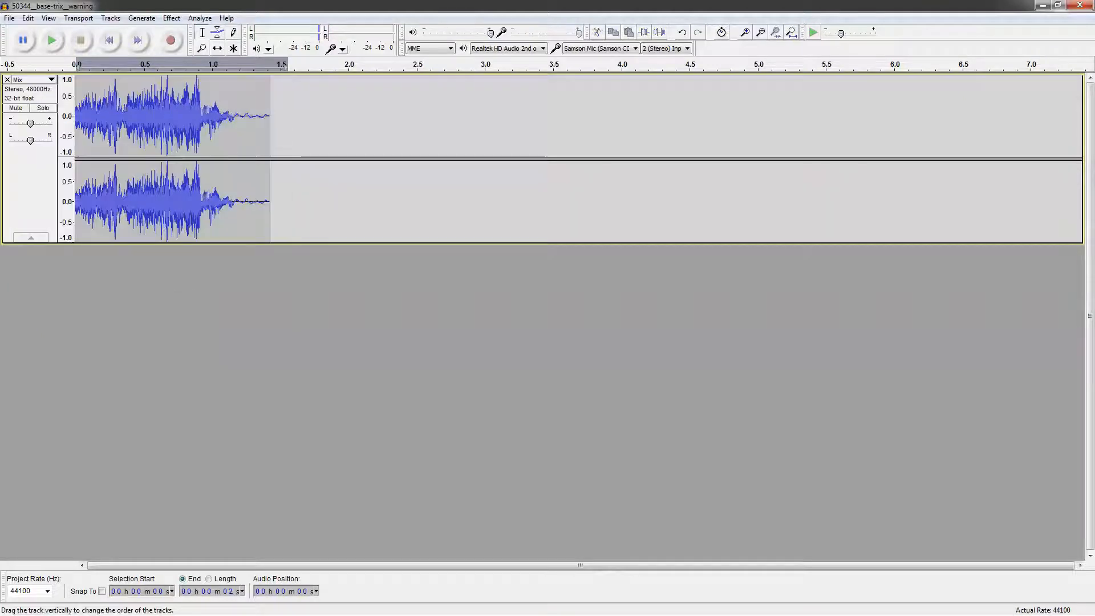
pyautogui.click(35, 80)
pyautogui.moveTo(69, 286)
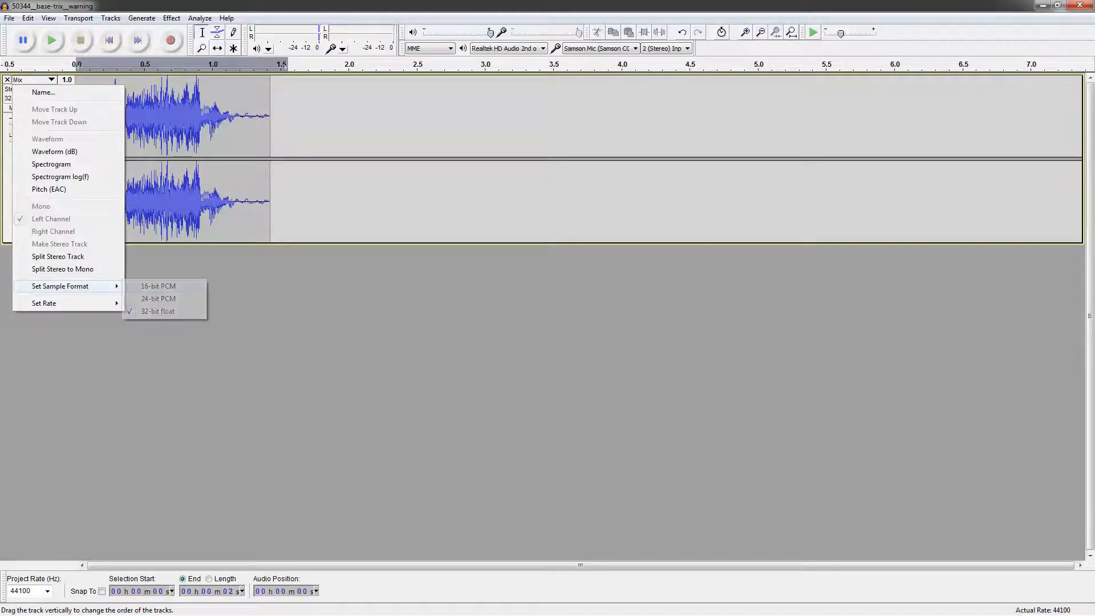
pyautogui.click(158, 286)
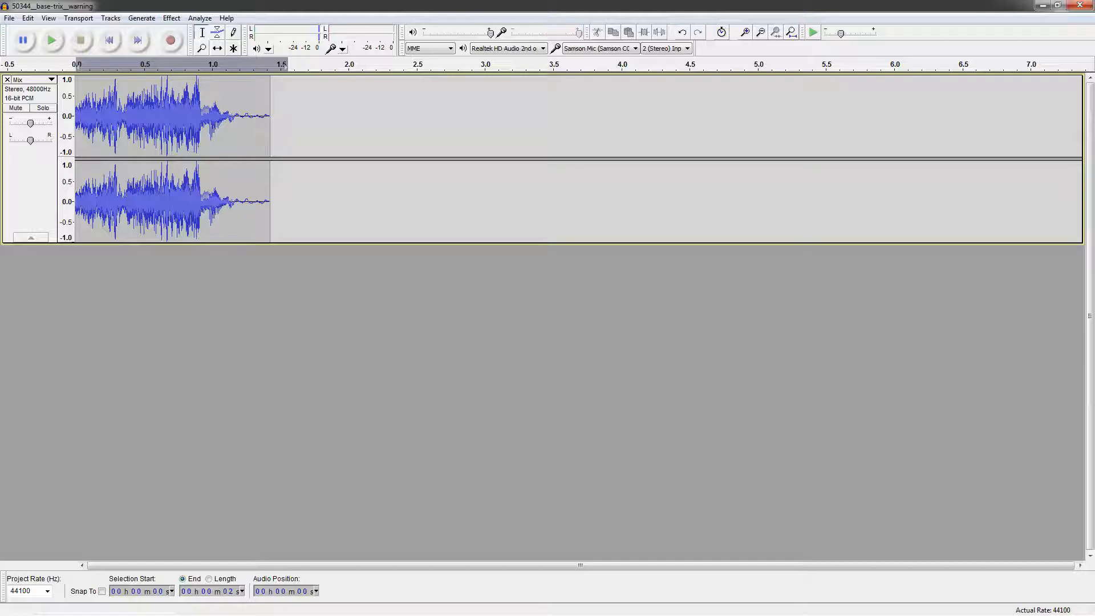
# Preview the Change Speed effect on the whole mix at -67 and -47 percent, and cancel without applying it
pyautogui.hotkey('ctrl', 'a')
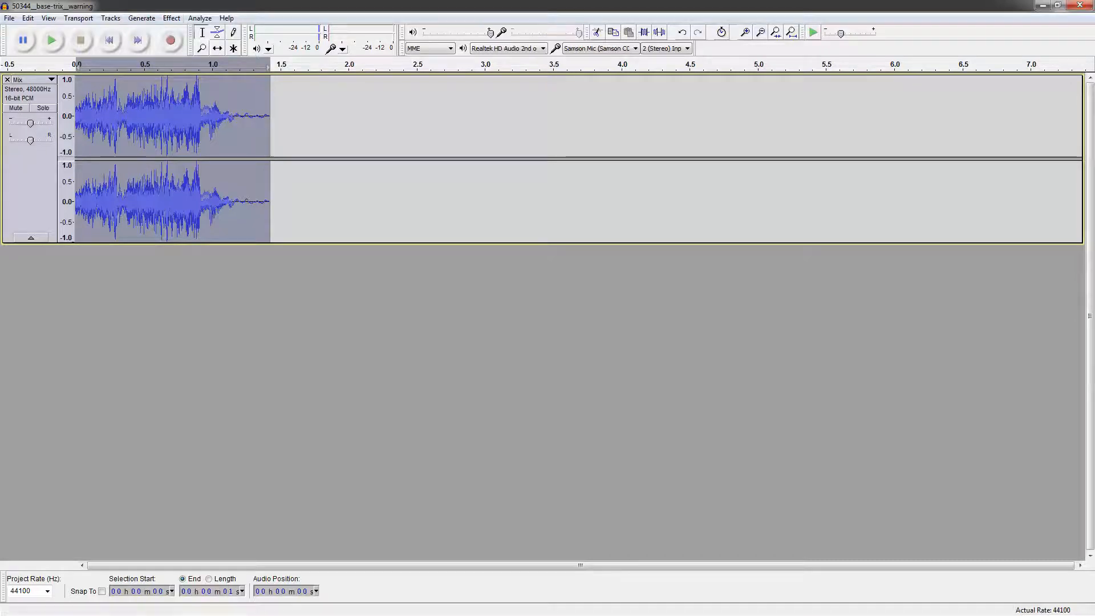
pyautogui.click(171, 18)
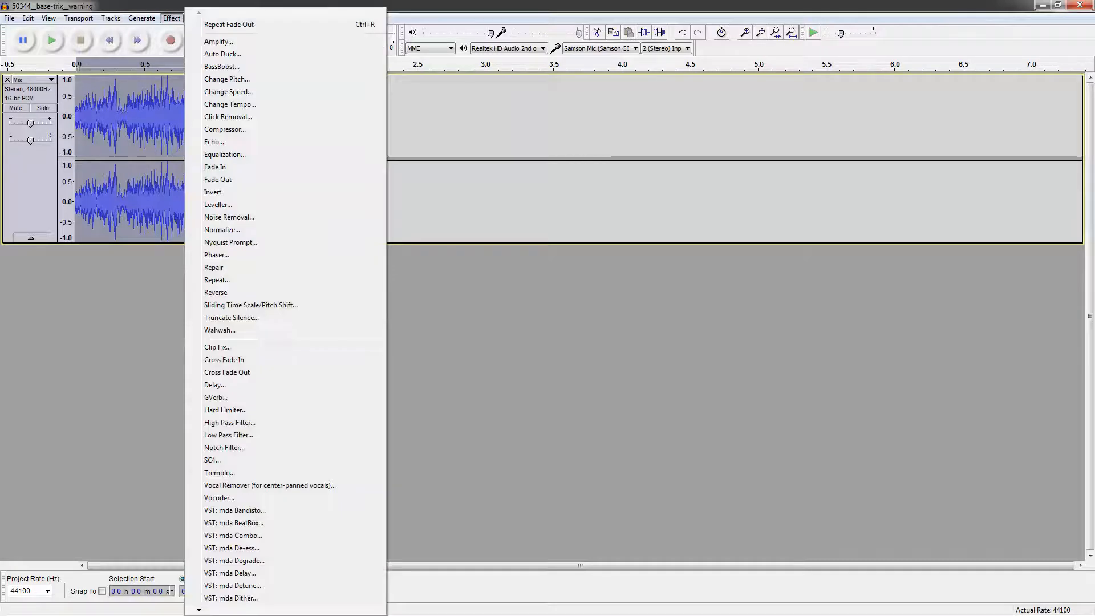
pyautogui.click(228, 91)
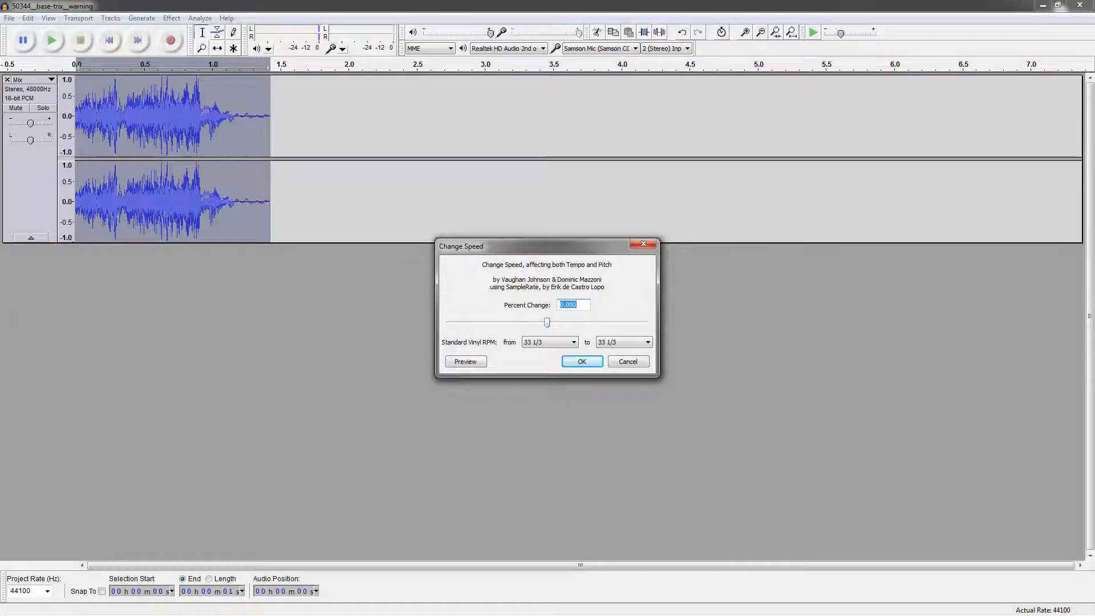
pyautogui.write('-68.000')
pyautogui.click(465, 361)
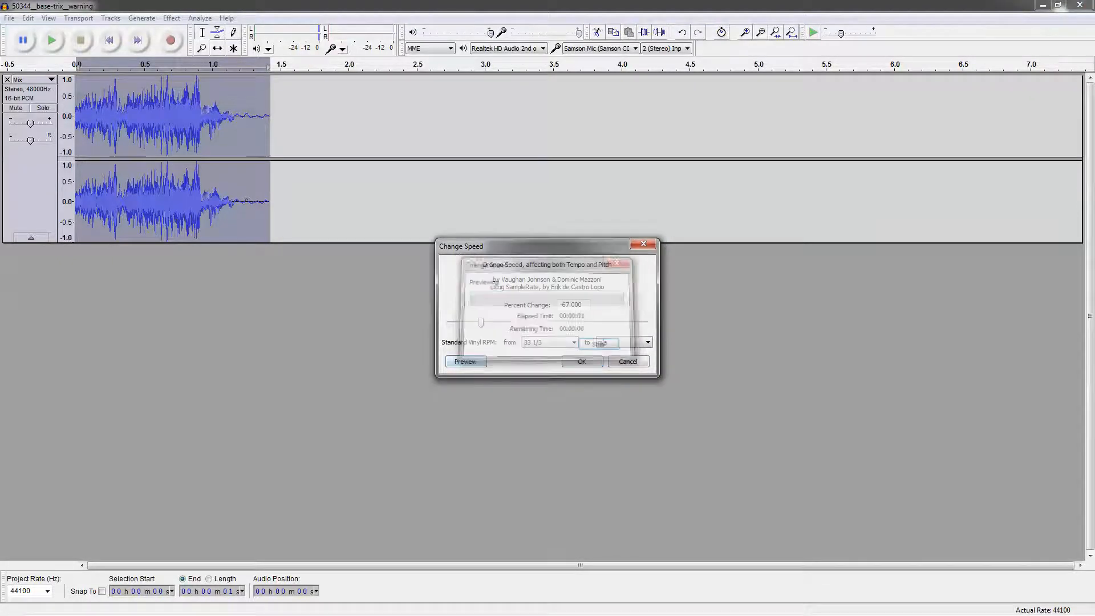
pyautogui.moveTo(480, 323); pyautogui.dragTo(501, 323)
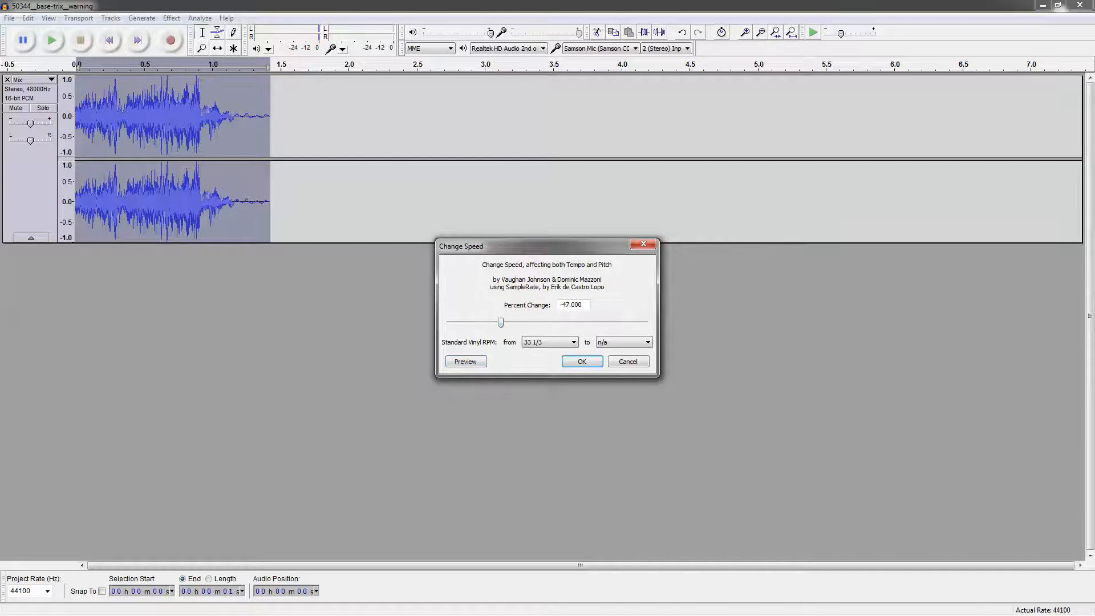
pyautogui.click(466, 362)
pyautogui.press('Escape')
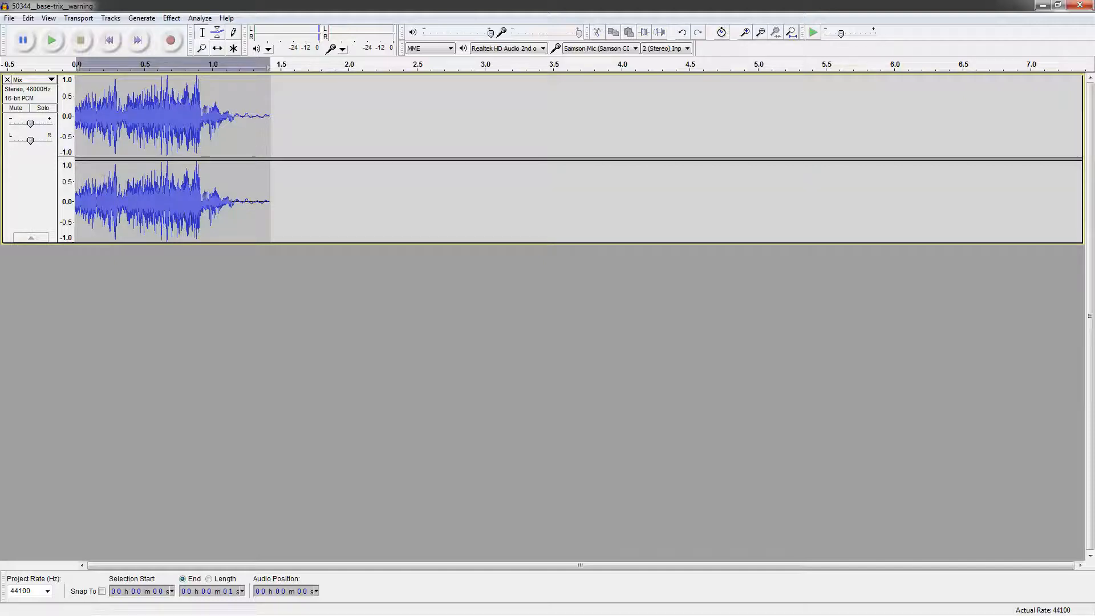
# Try two short microphone recordings from the start of the timeline, play back the first, and remove each recorded track
pyautogui.click(170, 40)
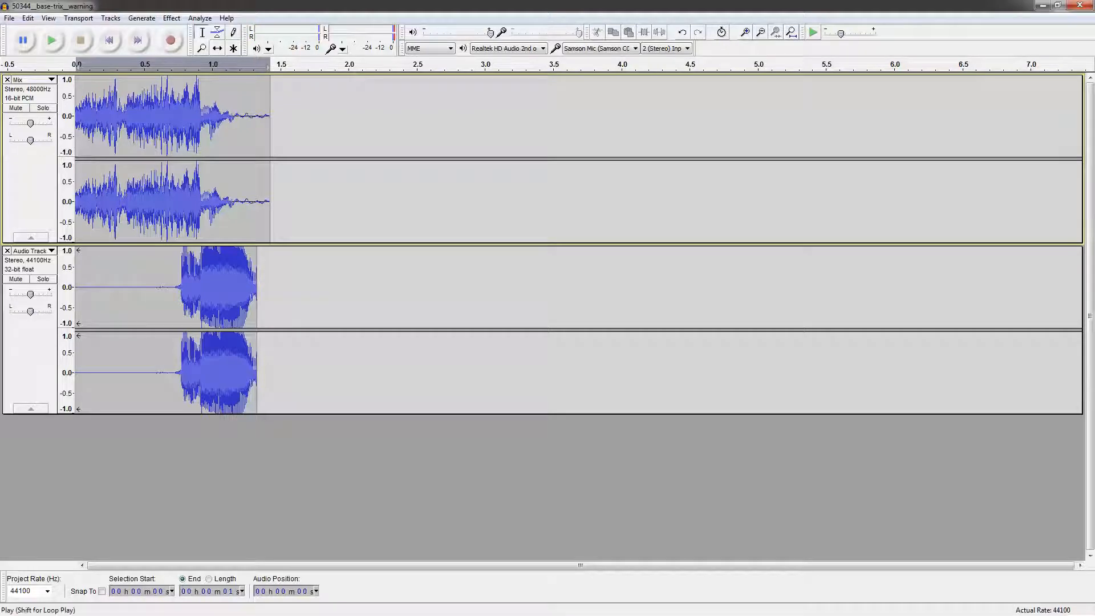
pyautogui.click(169, 303)
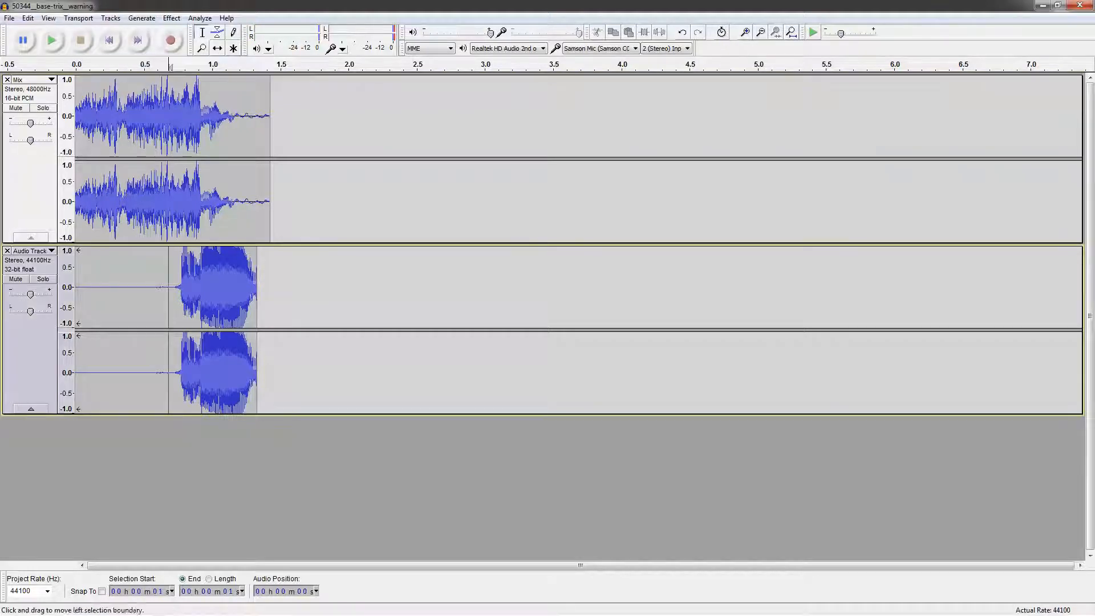
pyautogui.click(51, 40)
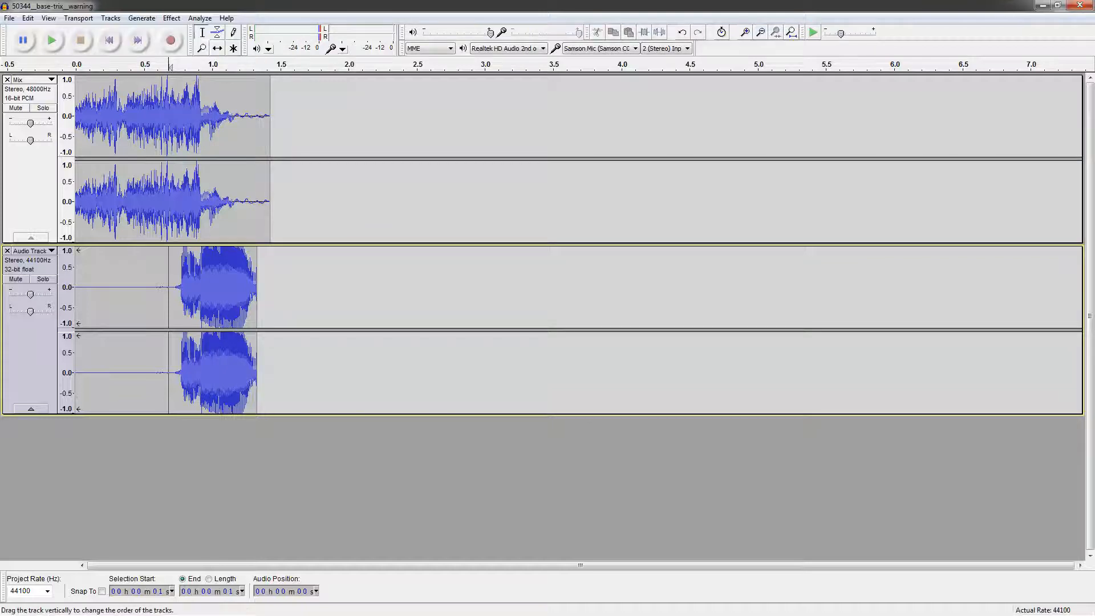
pyautogui.click(31, 183)
pyautogui.click(31, 353)
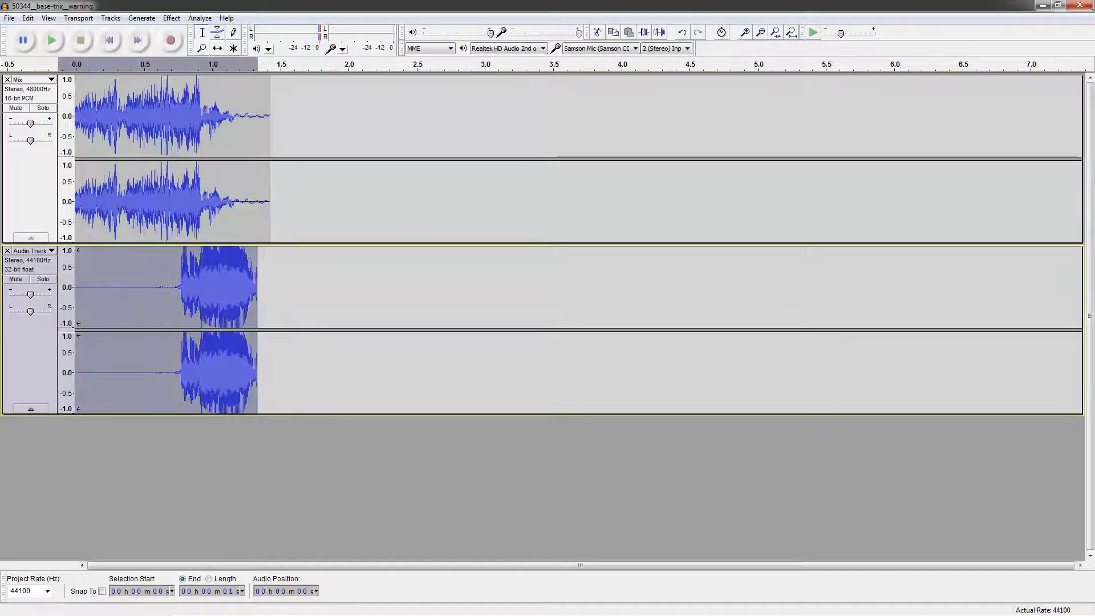
pyautogui.click(8, 251)
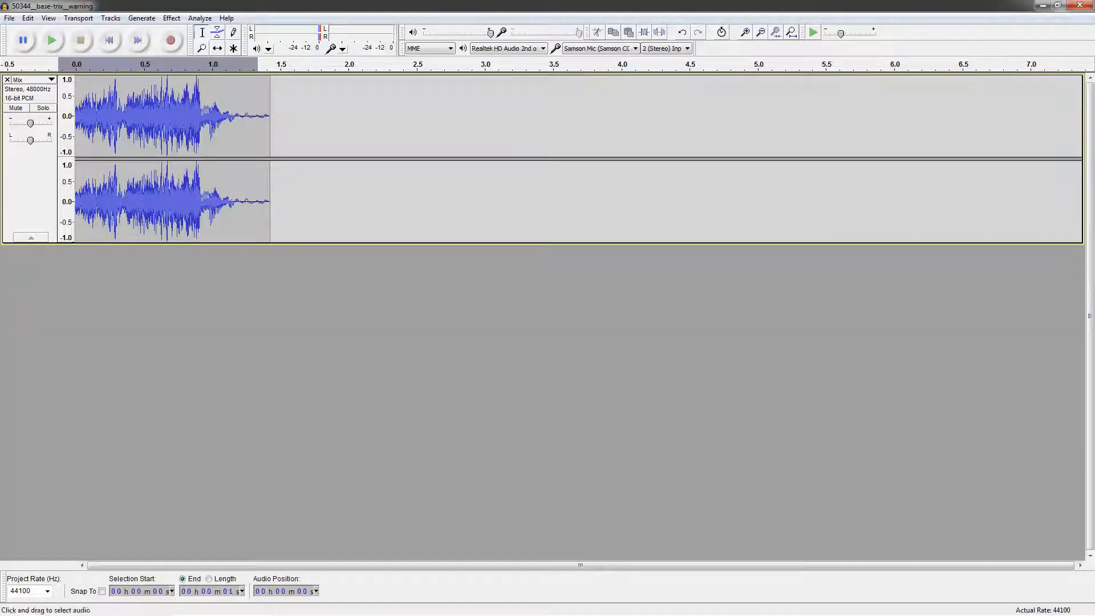
pyautogui.click(170, 41)
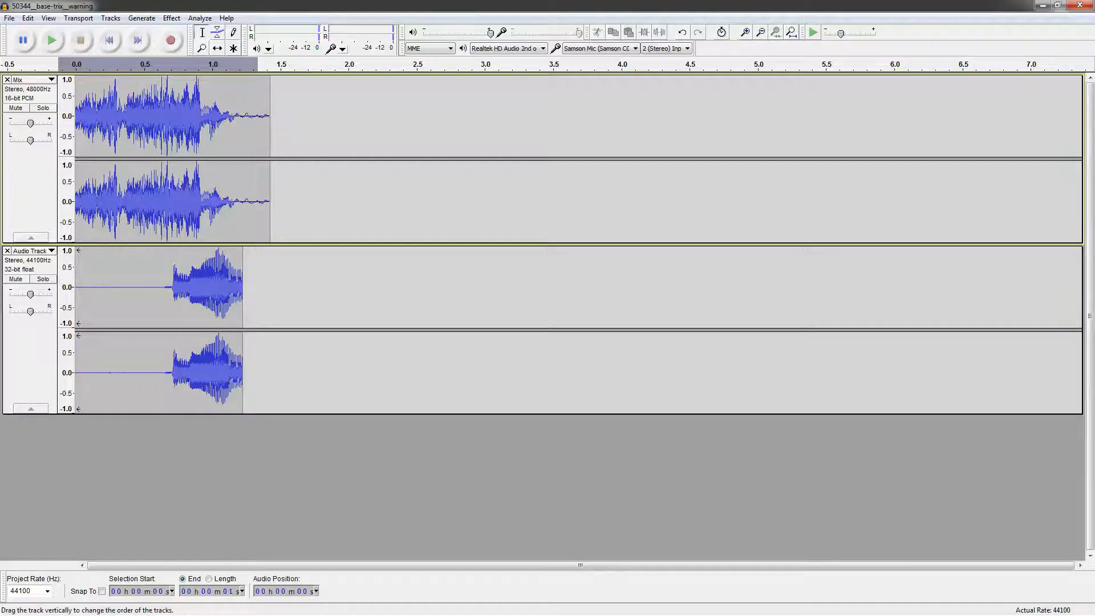
pyautogui.click(7, 250)
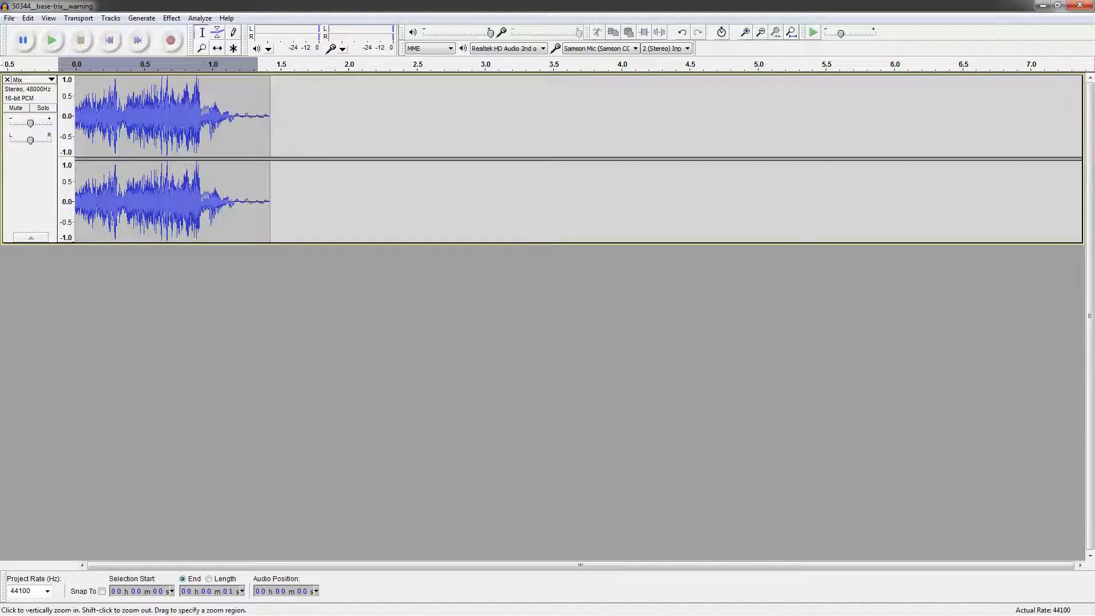
# Record a microphone clip onto a new track from about 2.2 s, beyond the end of the mix, and stop recording
pyautogui.click(533, 199)
pyautogui.click(376, 115)
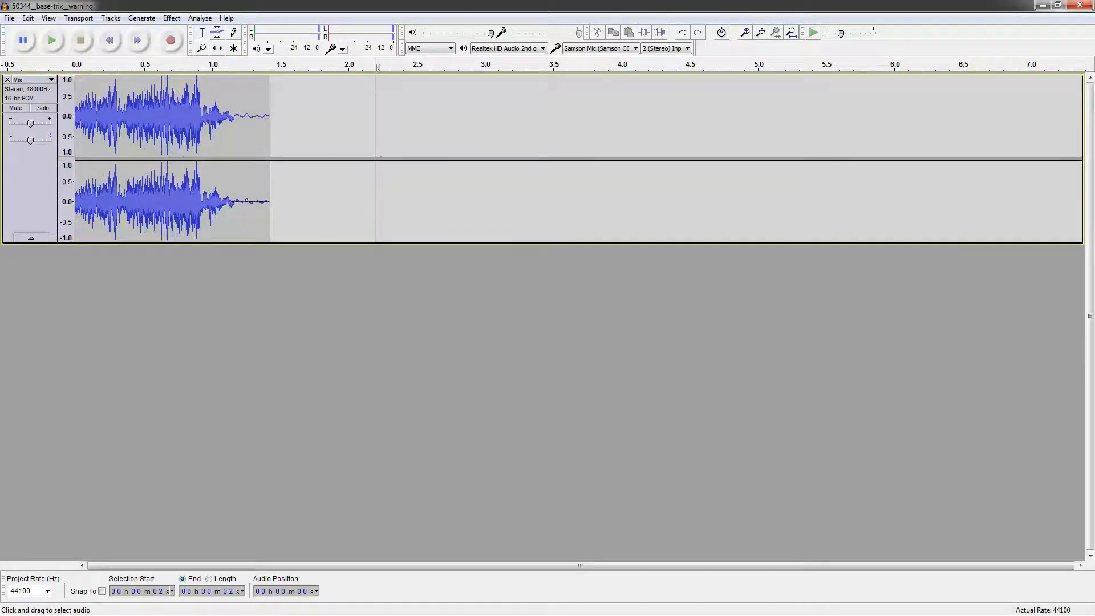
pyautogui.click(170, 40)
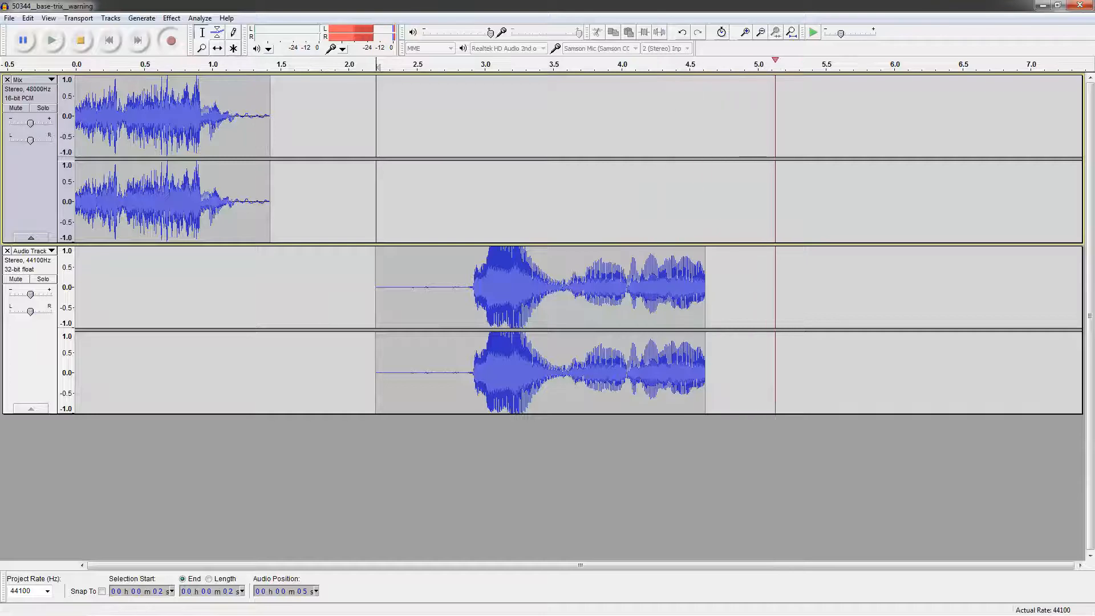
pyautogui.press('space')
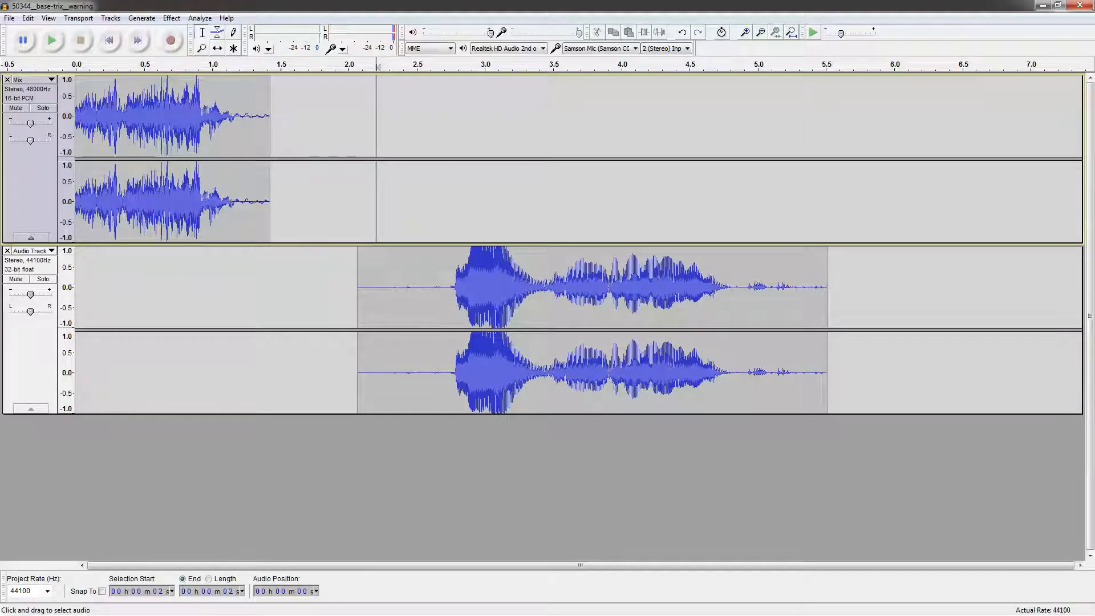
# Move the recorded clip to start at about 1.58 s and delete its silent lead-in of about 0.7 s
pyautogui.press('F5')
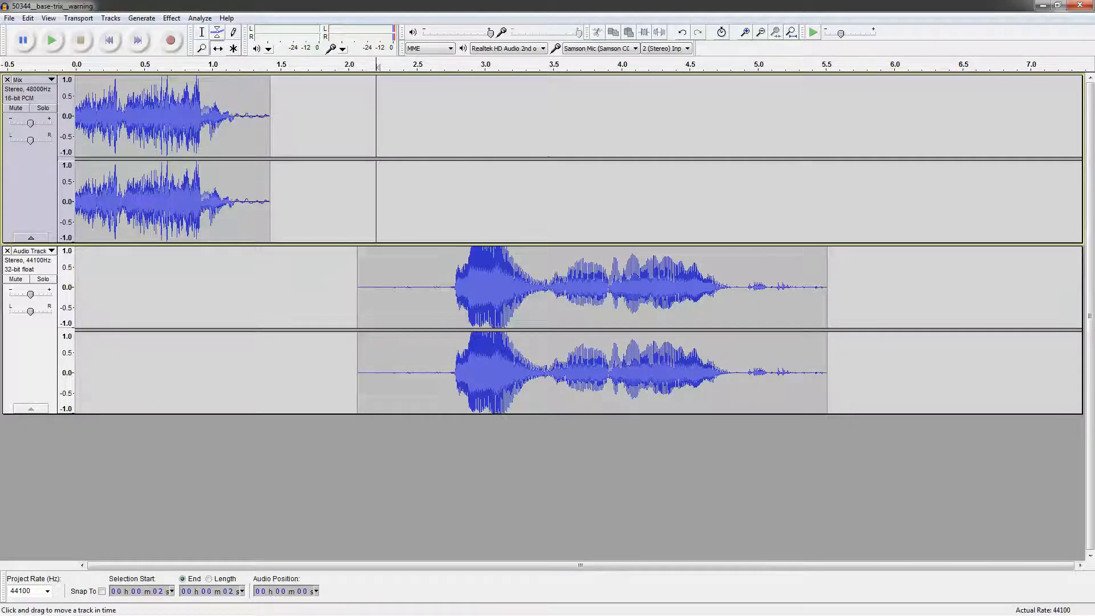
pyautogui.moveTo(581, 308); pyautogui.dragTo(516, 308)
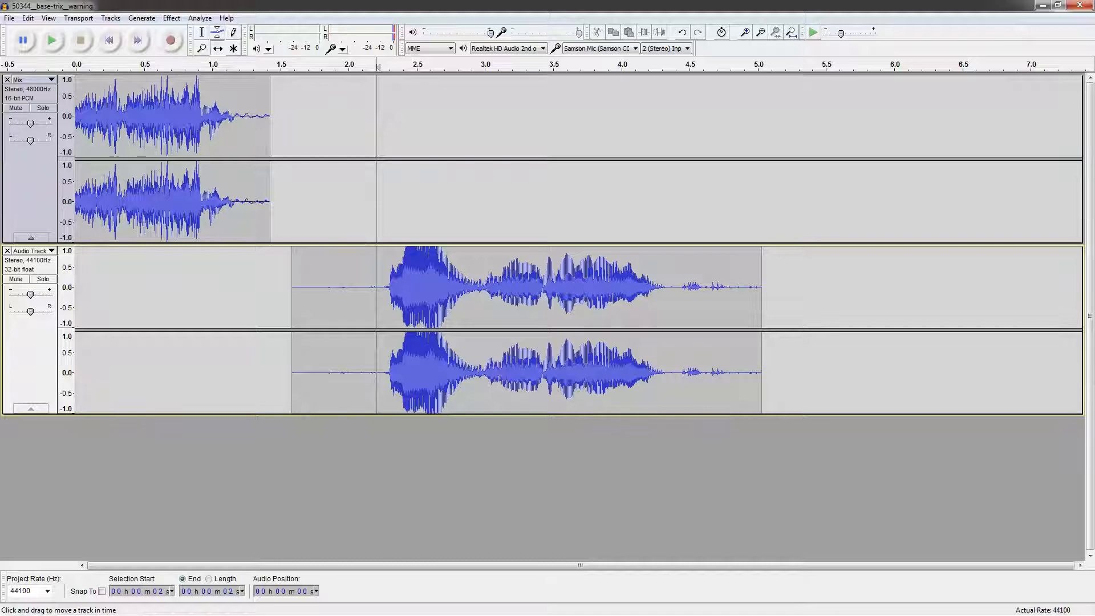
pyautogui.press('F1')
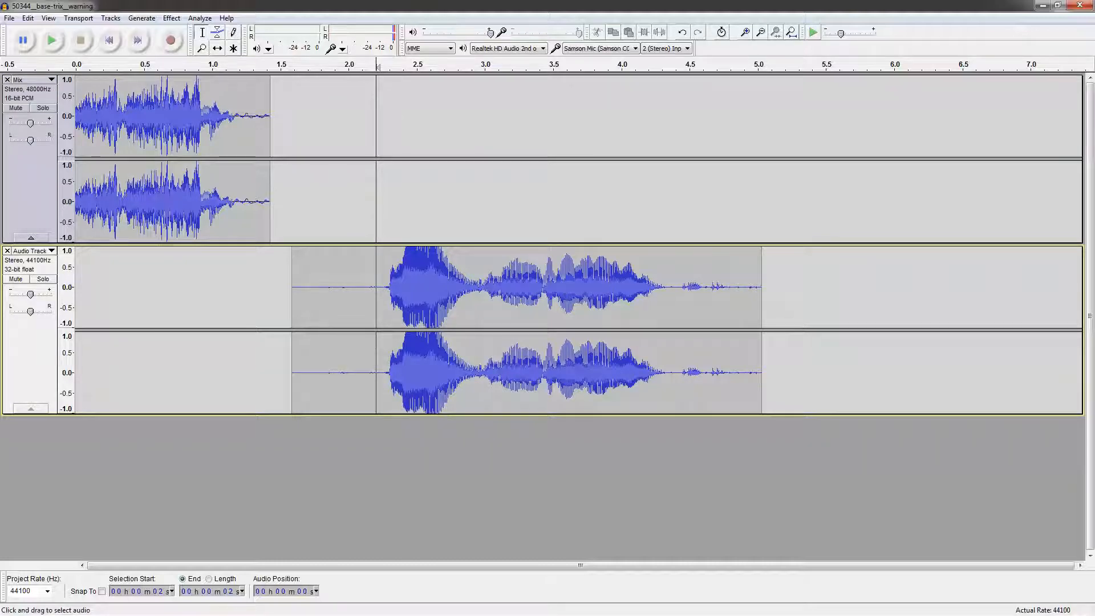
pyautogui.moveTo(389, 285); pyautogui.dragTo(292, 285)
pyautogui.press('Delete')
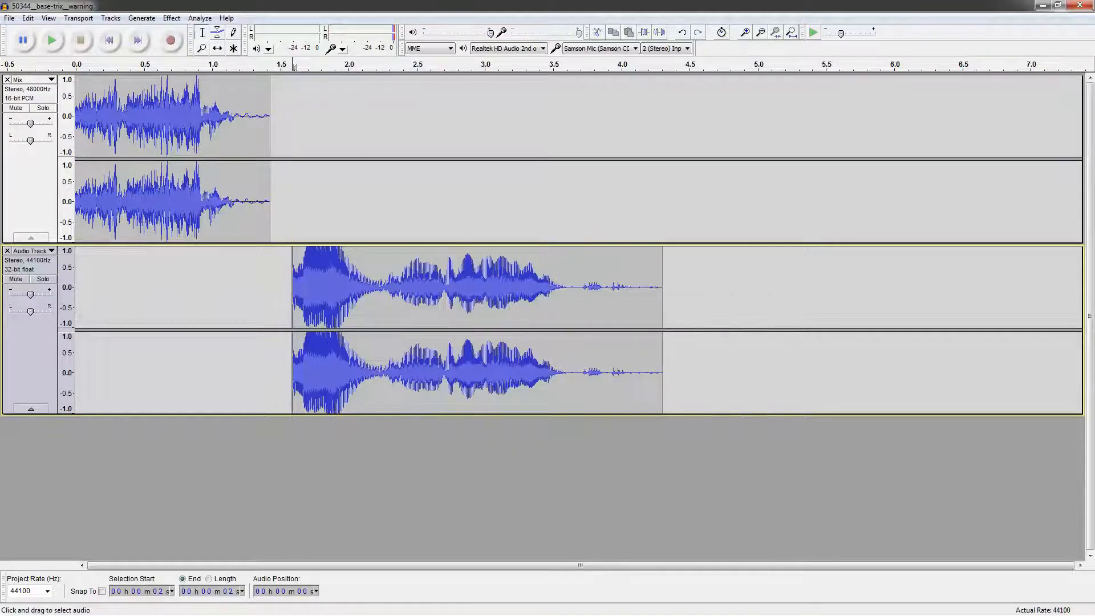
# Delete the recorded clip's quiet tail beyond about 3.6 s and play back from just after the mix ends
pyautogui.moveTo(713, 285); pyautogui.dragTo(573, 285)
pyautogui.press('Delete')
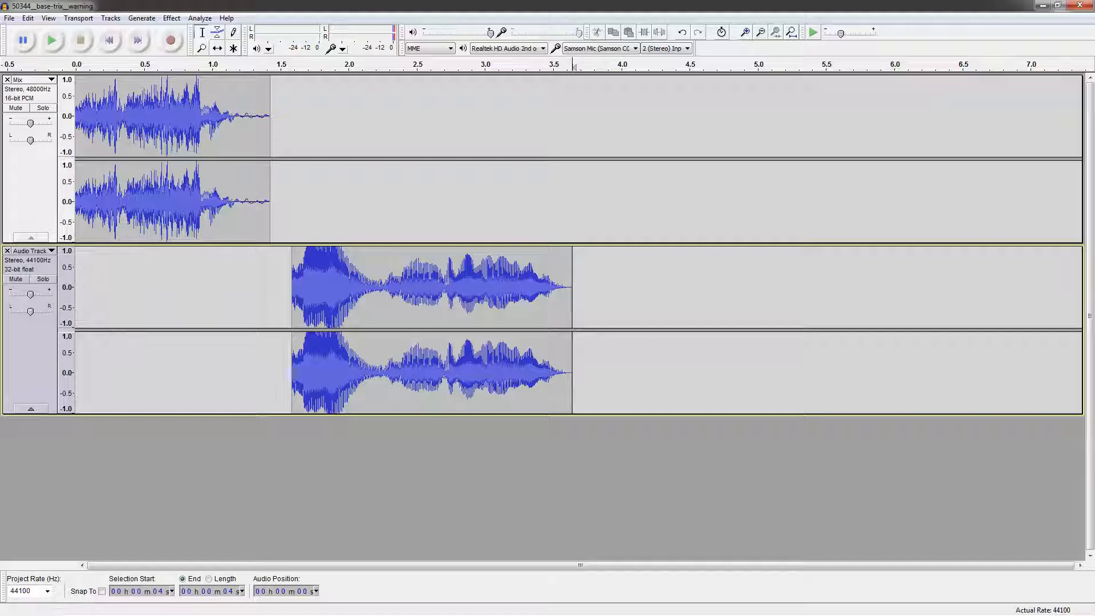
pyautogui.click(278, 171)
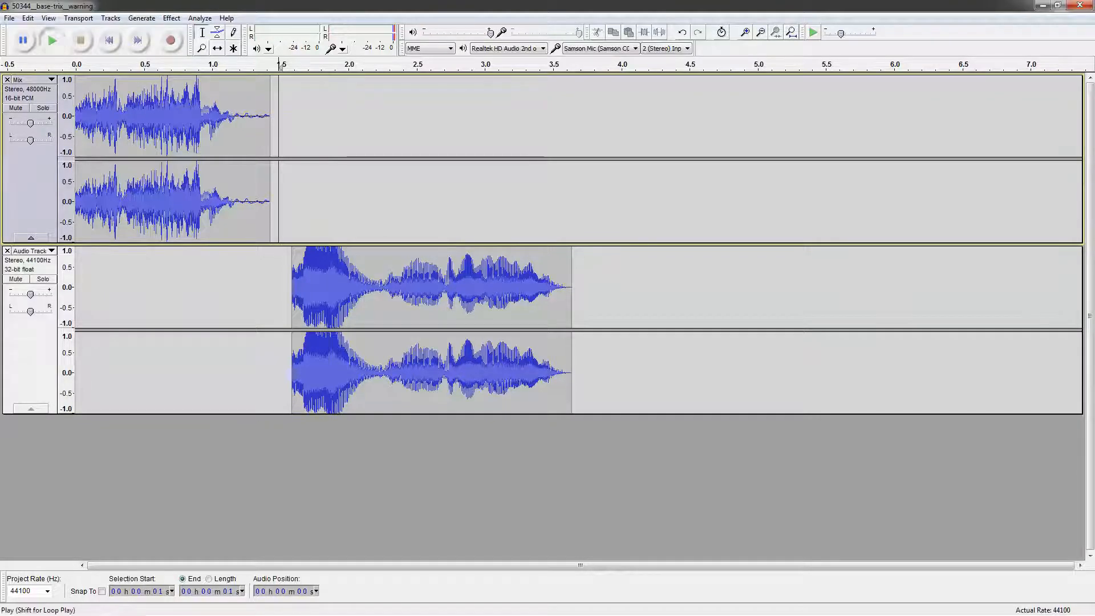
pyautogui.click(52, 40)
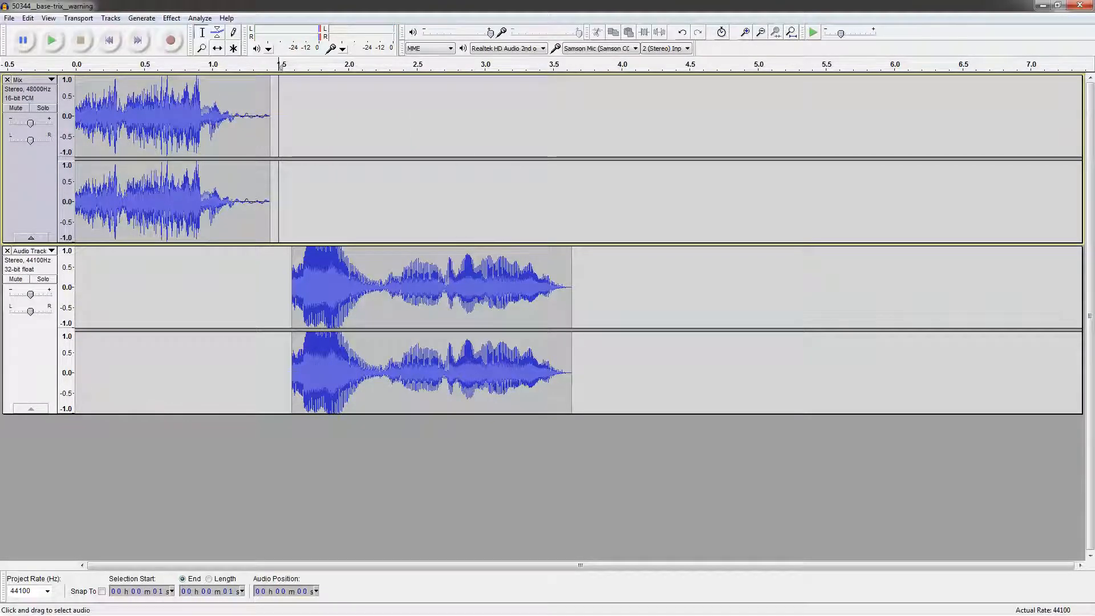
# Mute the Mix track and shift the recorded clip to start at 0 s on the timeline
pyautogui.click(30, 359)
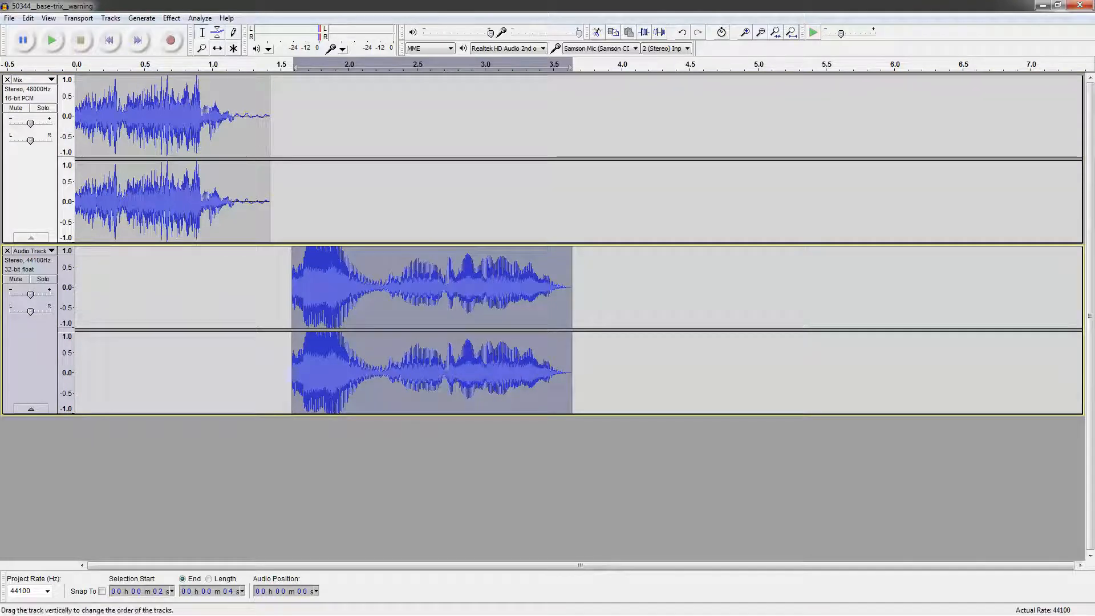
pyautogui.click(16, 108)
pyautogui.click(217, 48)
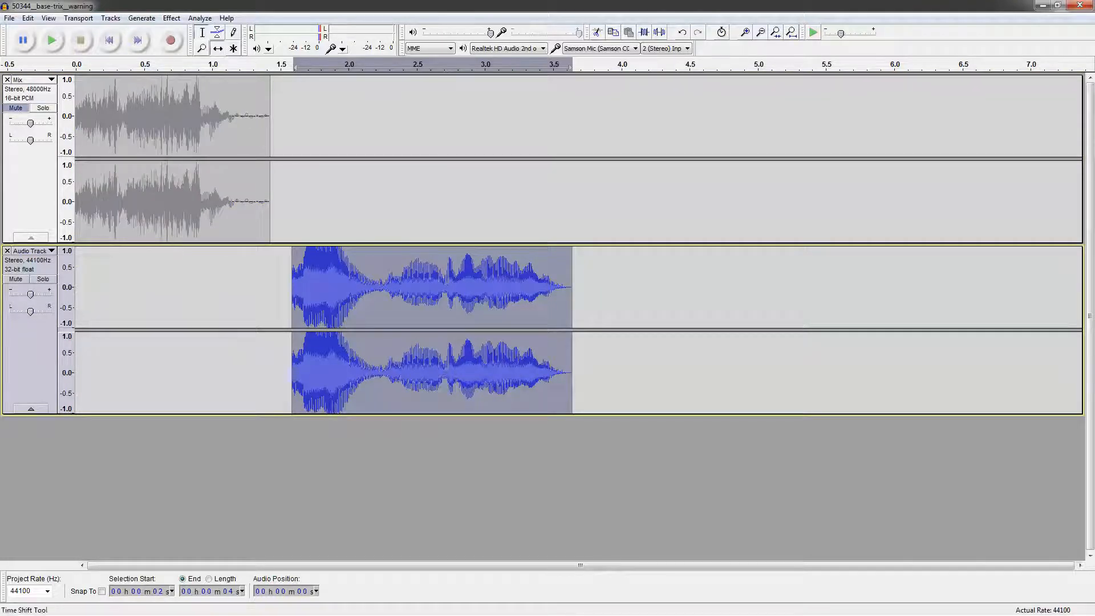
pyautogui.moveTo(410, 297); pyautogui.dragTo(193, 297)
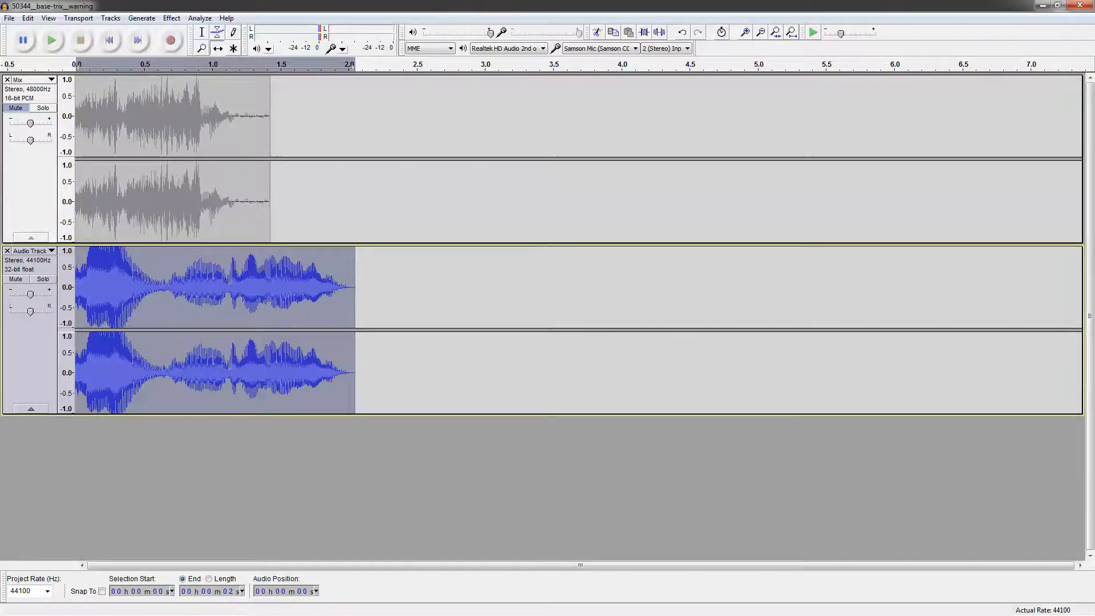
# Preview the Change Speed effect on the recorded clip at slower settings such as -15 percent and at a faster 109.726 percent
pyautogui.click(171, 18)
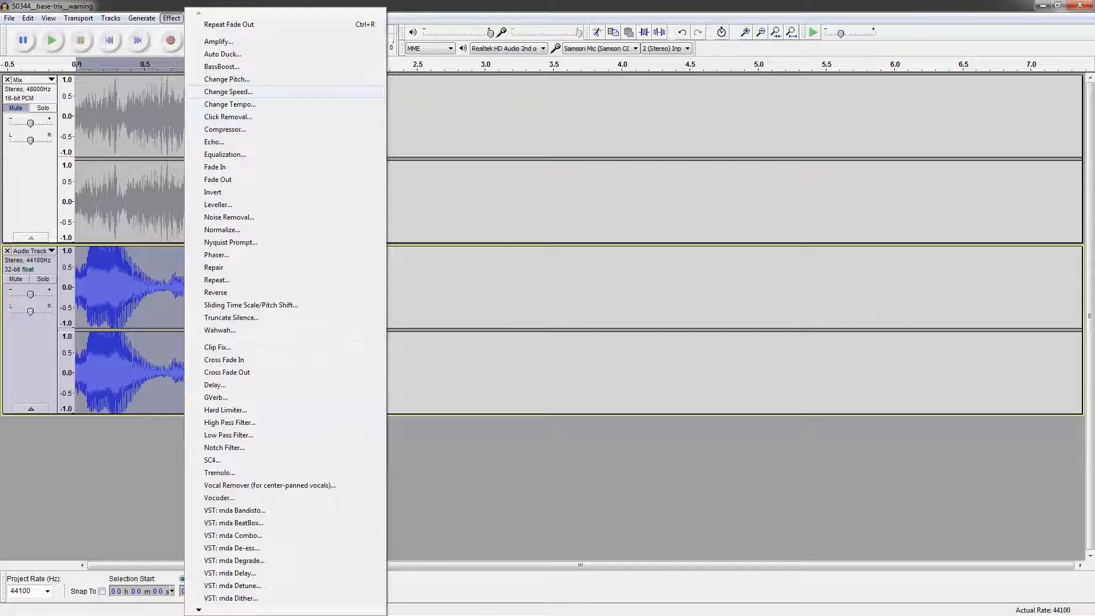
pyautogui.press('Return')
pyautogui.write('-14.000')
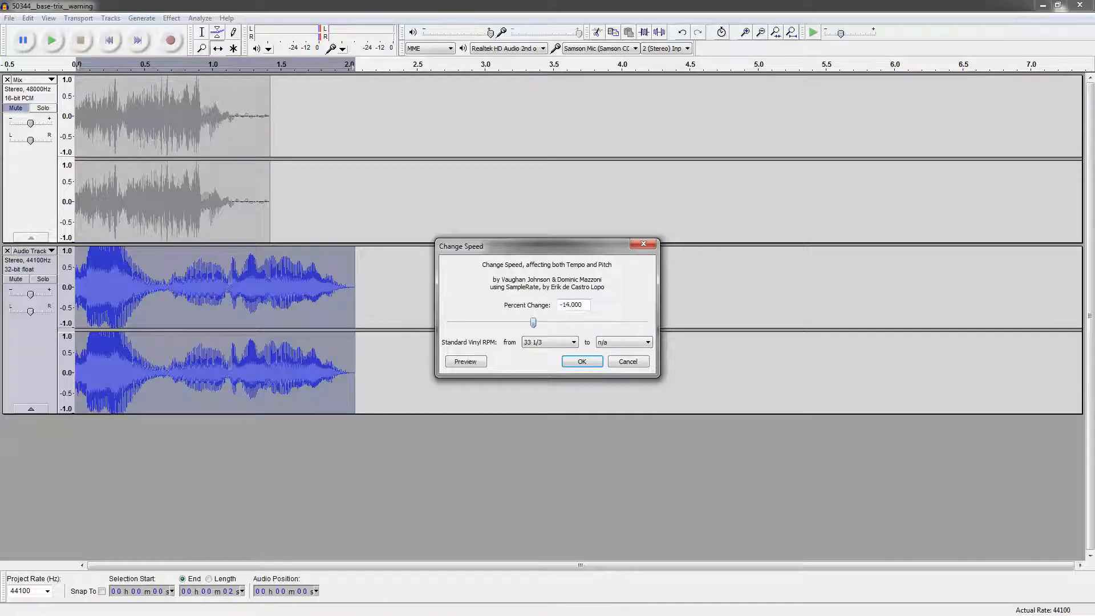
pyautogui.click(465, 362)
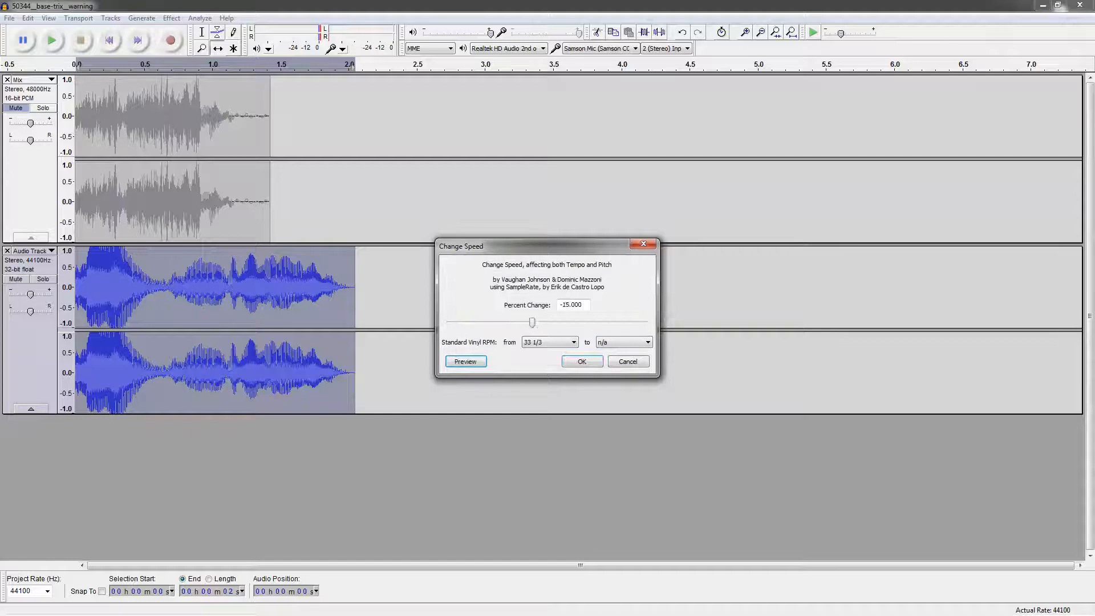
pyautogui.click(465, 362)
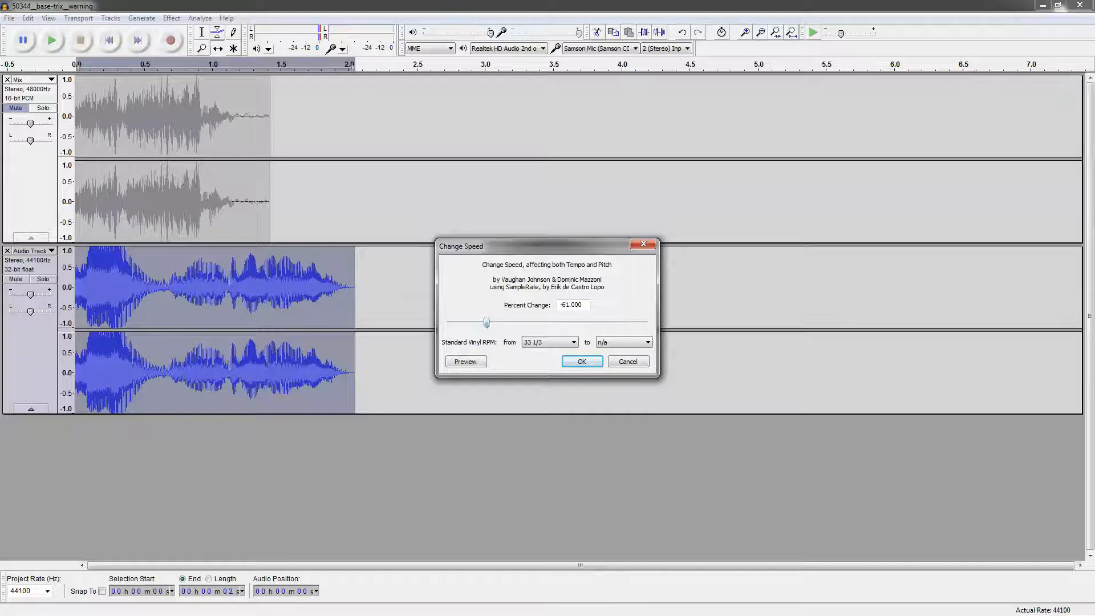
pyautogui.moveTo(486, 323); pyautogui.dragTo(599, 323)
pyautogui.click(465, 361)
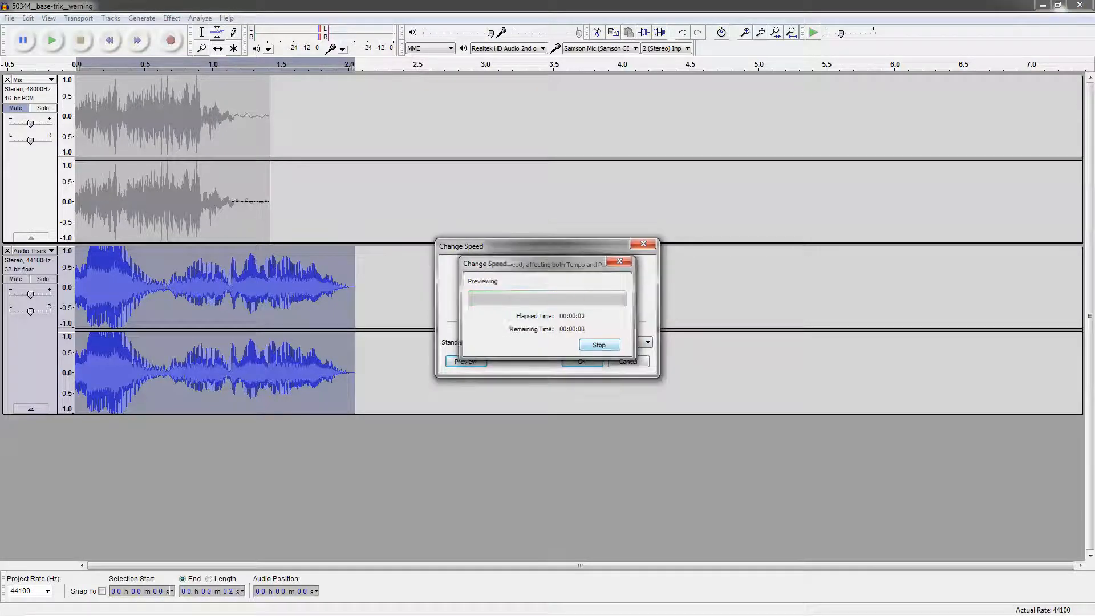
pyautogui.click(465, 361)
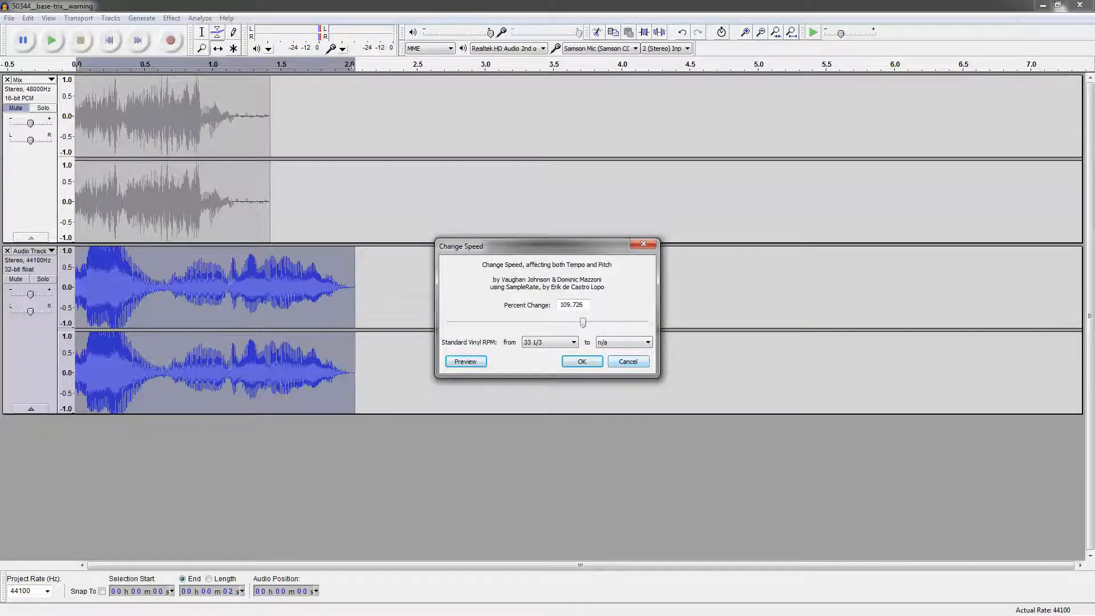
# Preview a moderately slower speed and apply Change Speed, stretching the recorded clip to about 2.7 s
pyautogui.moveTo(582, 323); pyautogui.dragTo(529, 322)
pyautogui.click(465, 361)
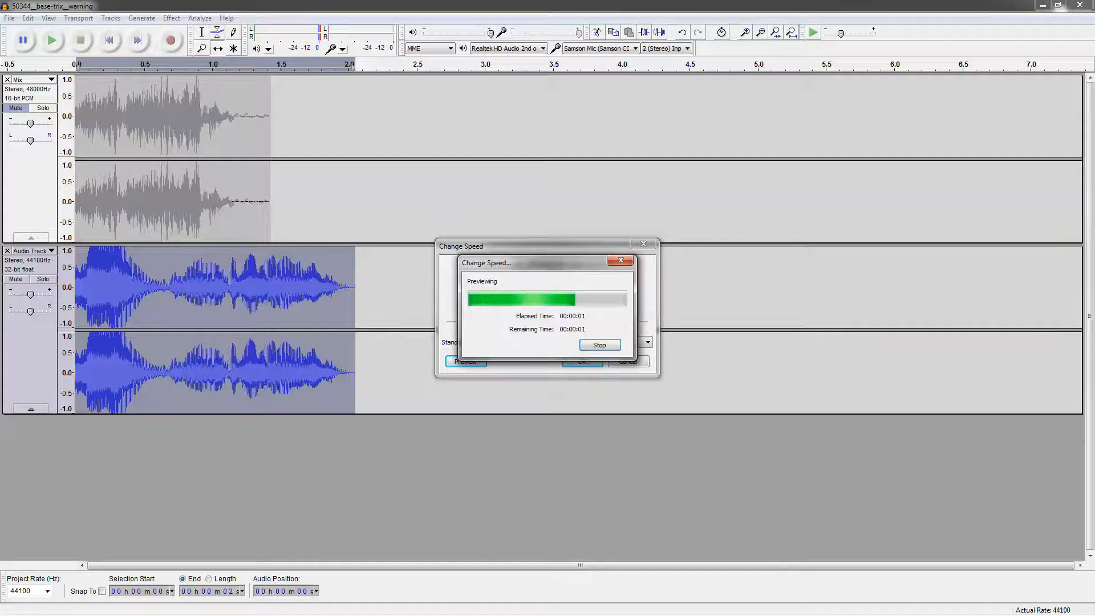
pyautogui.click(582, 361)
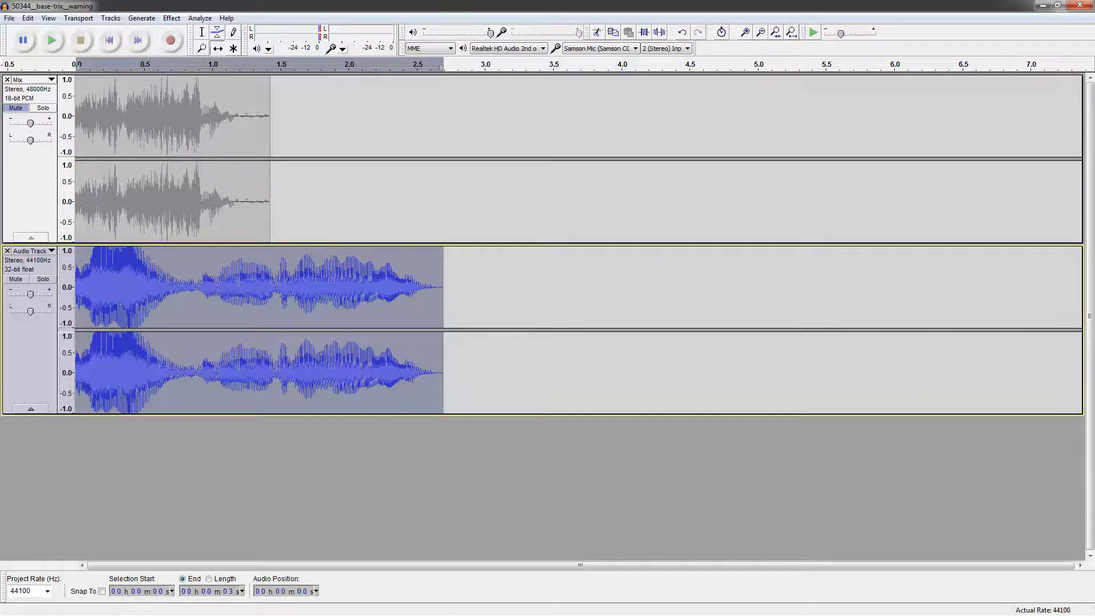
# Preview the VST mda Vocoder effect with its default settings and apply it to the recorded clip
pyautogui.click(171, 17)
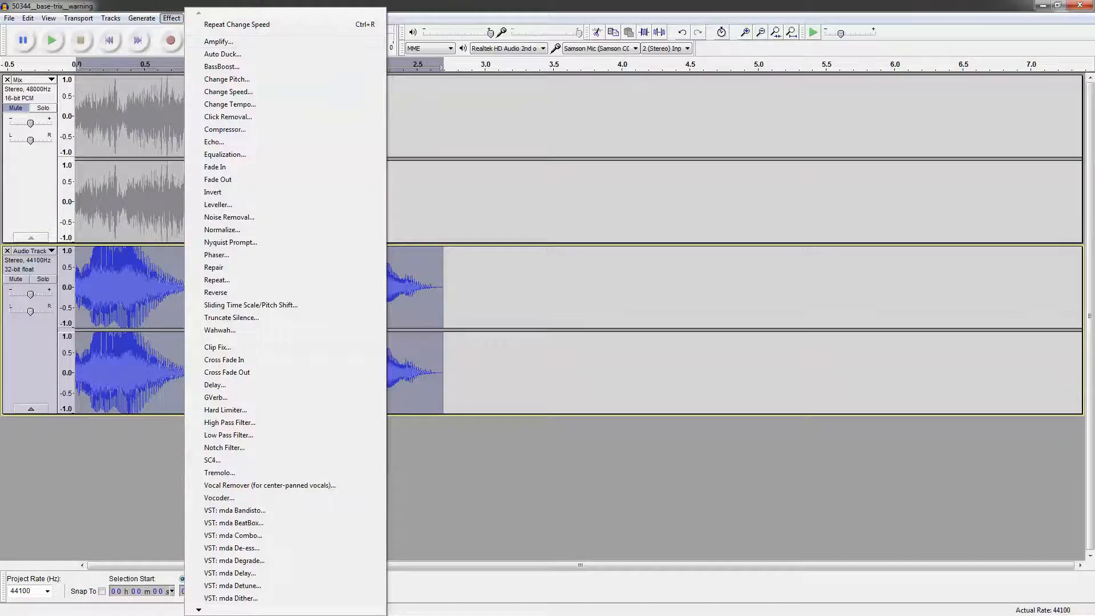
pyautogui.moveTo(198, 609)
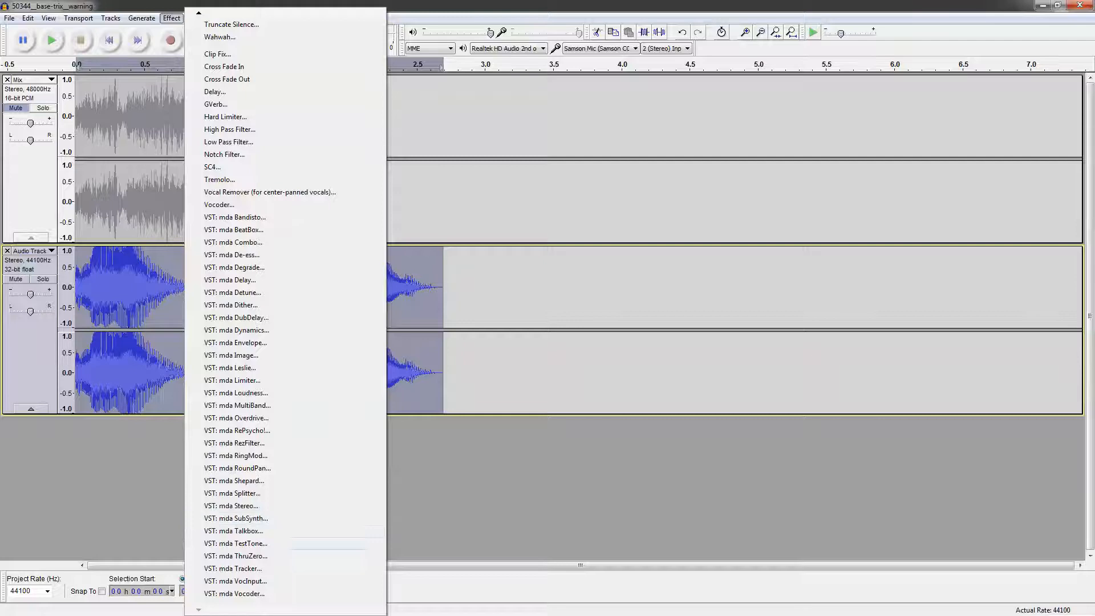
pyautogui.press('Return')
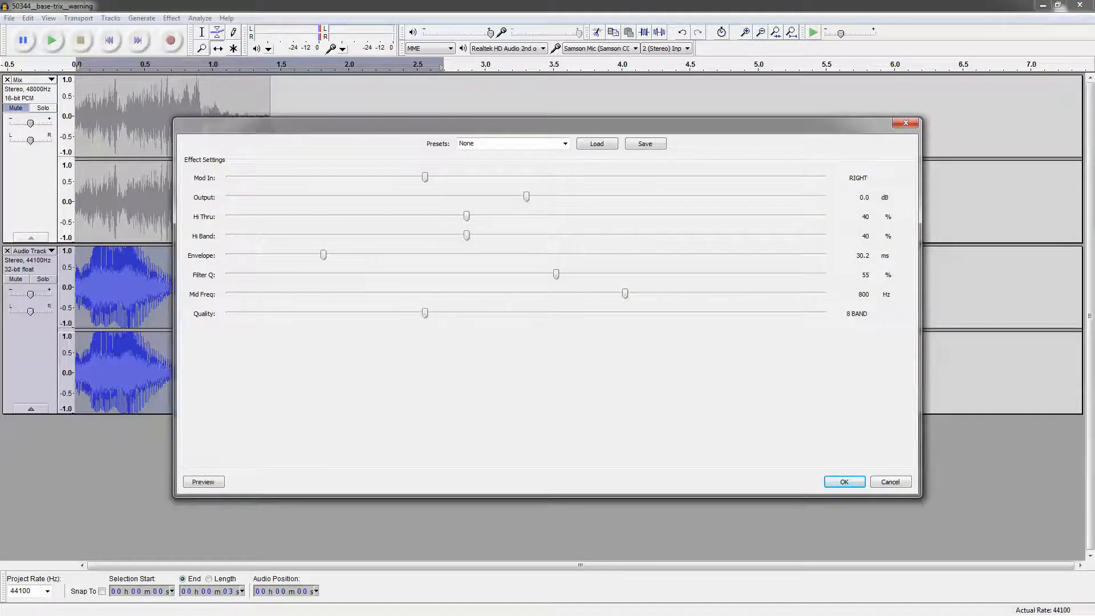
pyautogui.click(203, 482)
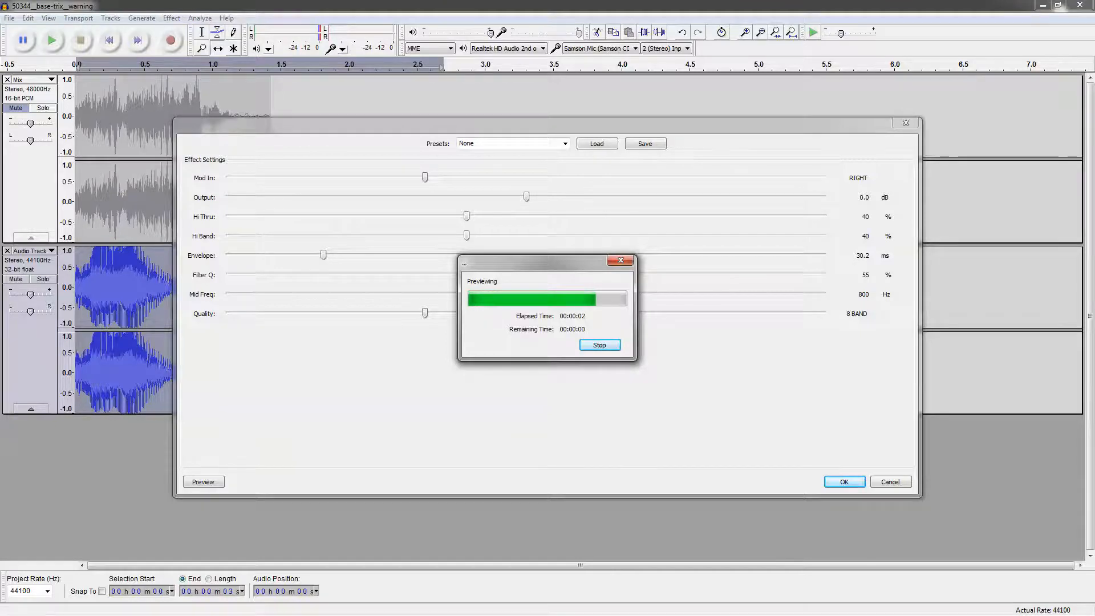
pyautogui.click(844, 482)
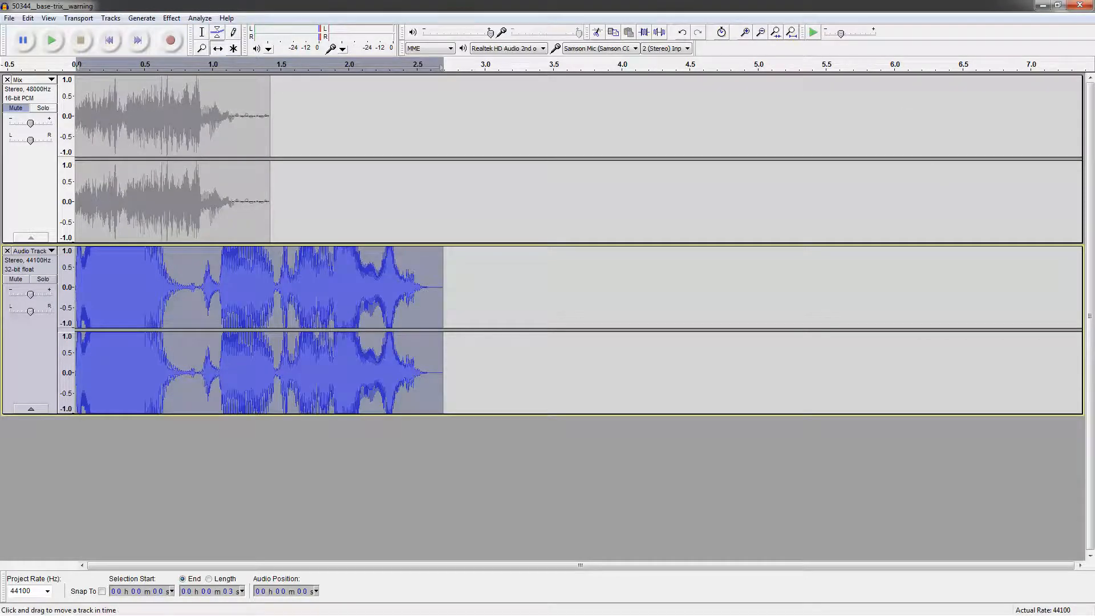
# Apply Amplify to the recorded clip with a new peak amplitude of 0.0 dB and clipping disallowed
pyautogui.click(200, 18)
pyautogui.moveTo(171, 19)
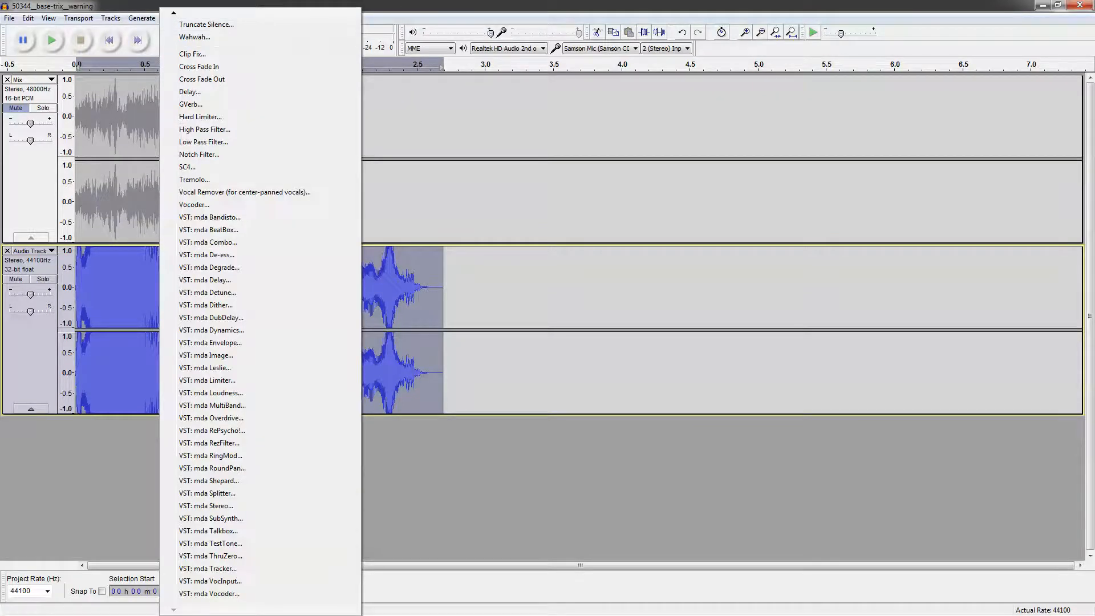
pyautogui.press('Escape')
pyautogui.click(171, 18)
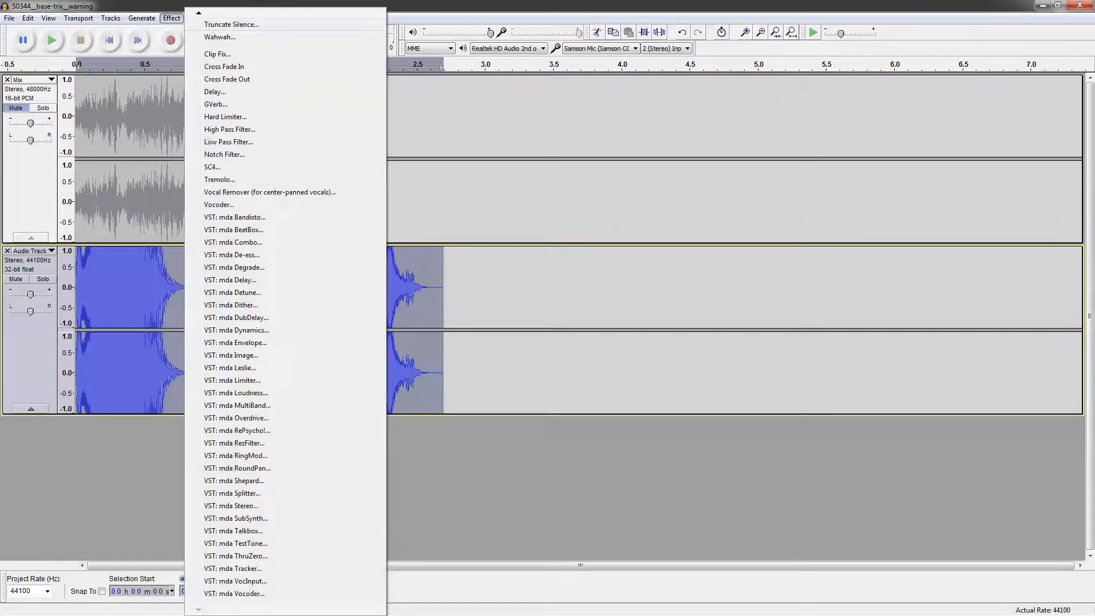
pyautogui.moveTo(198, 13)
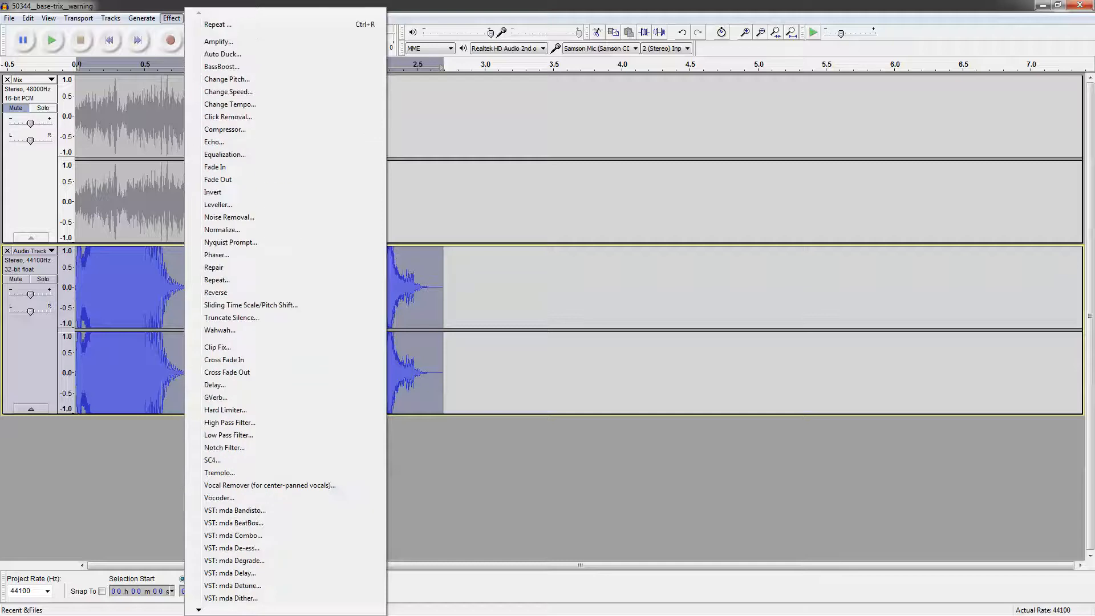
pyautogui.click(218, 42)
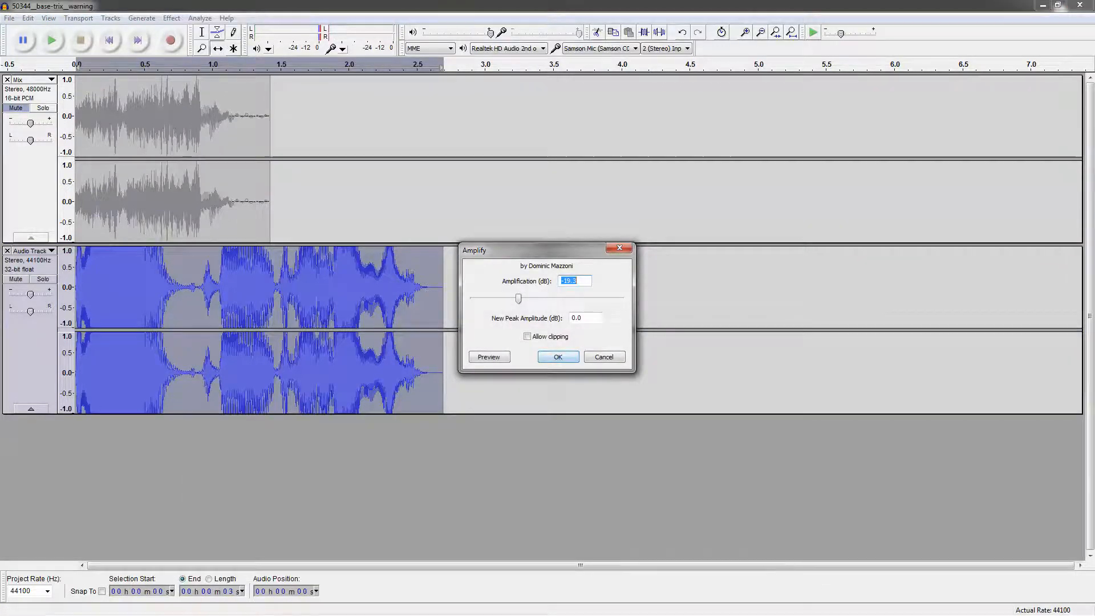
pyautogui.press('Return')
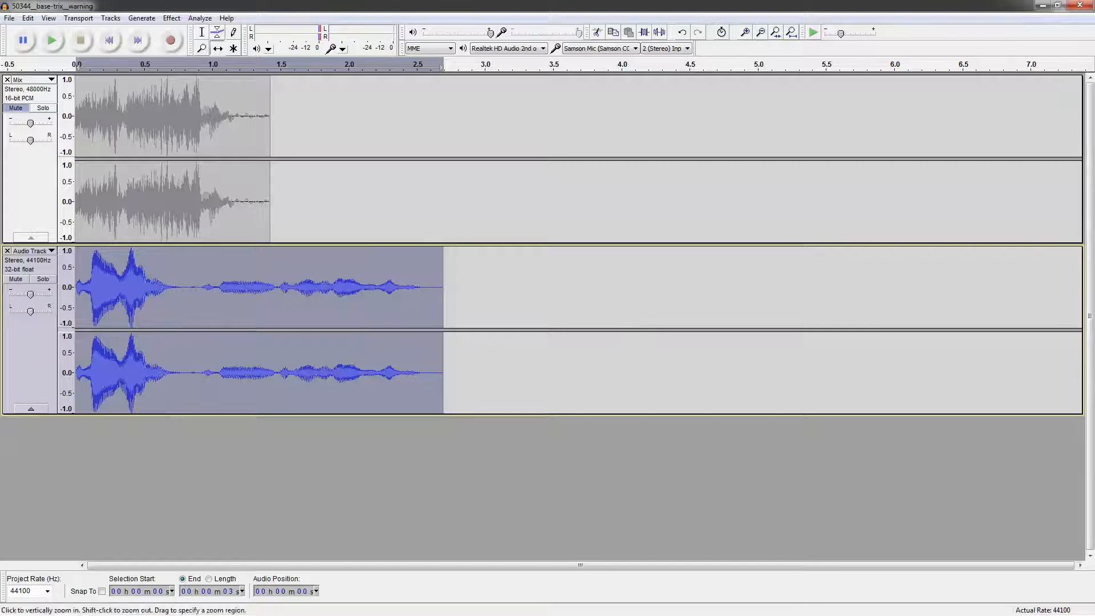
# Play the processed recording from the start and remove its track from the project
pyautogui.click(109, 39)
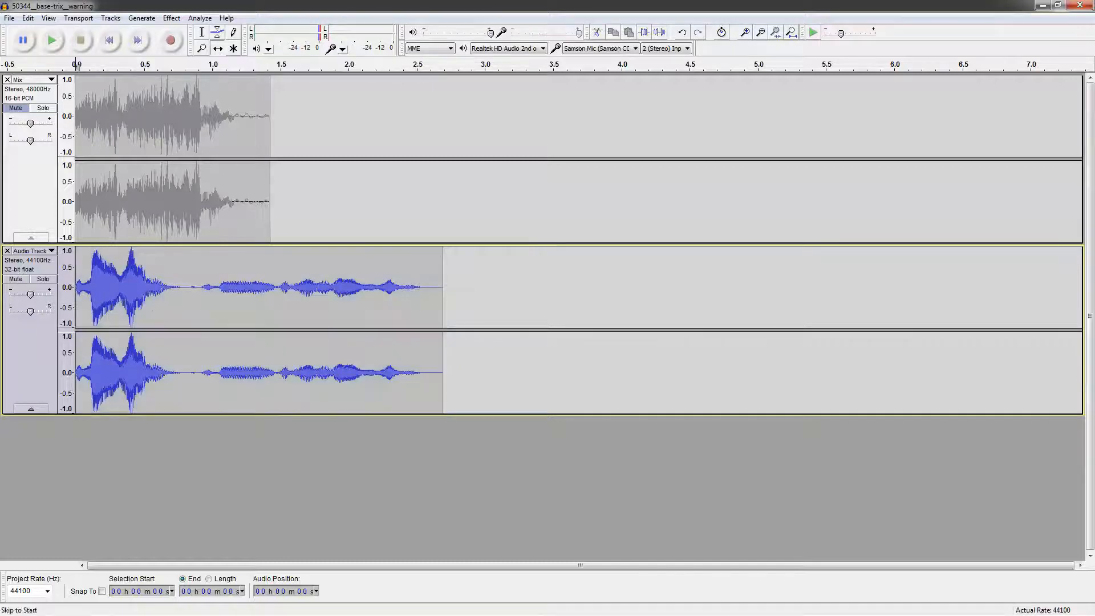
pyautogui.click(52, 40)
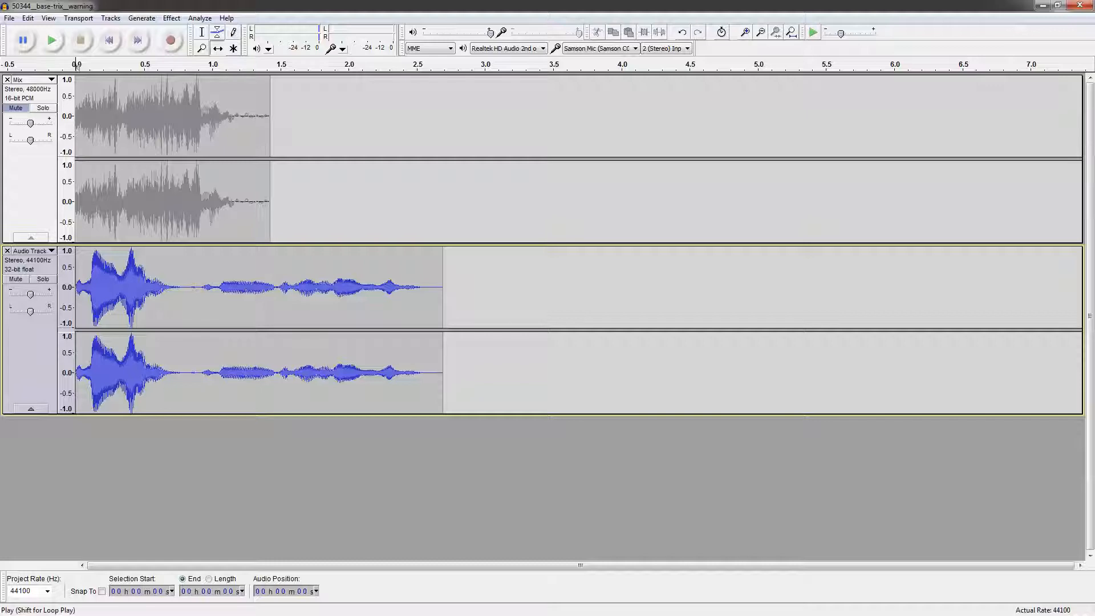
pyautogui.click(30, 348)
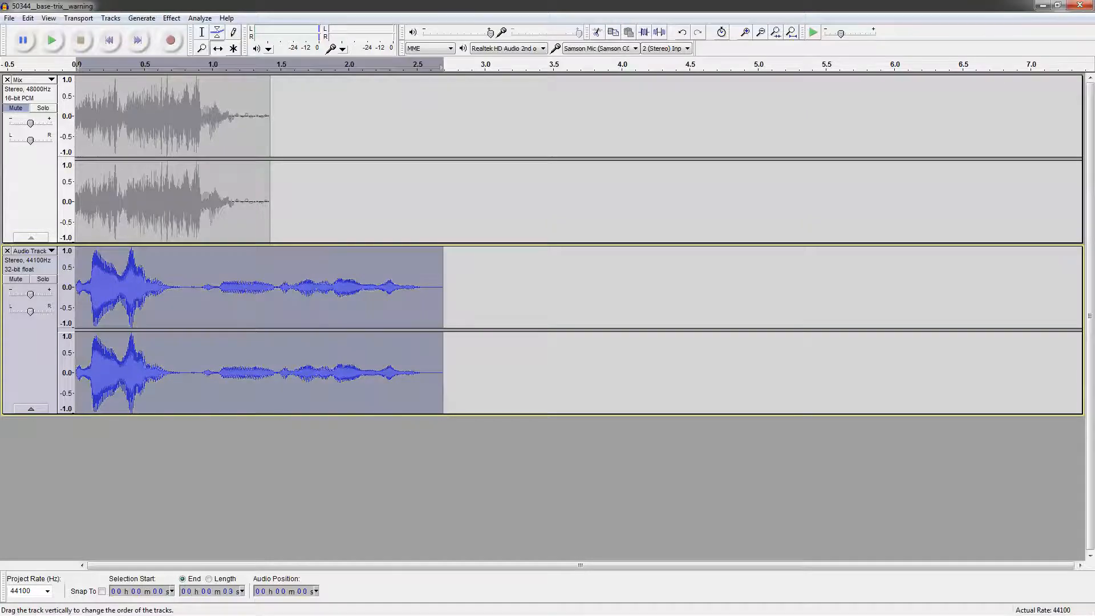
pyautogui.click(7, 251)
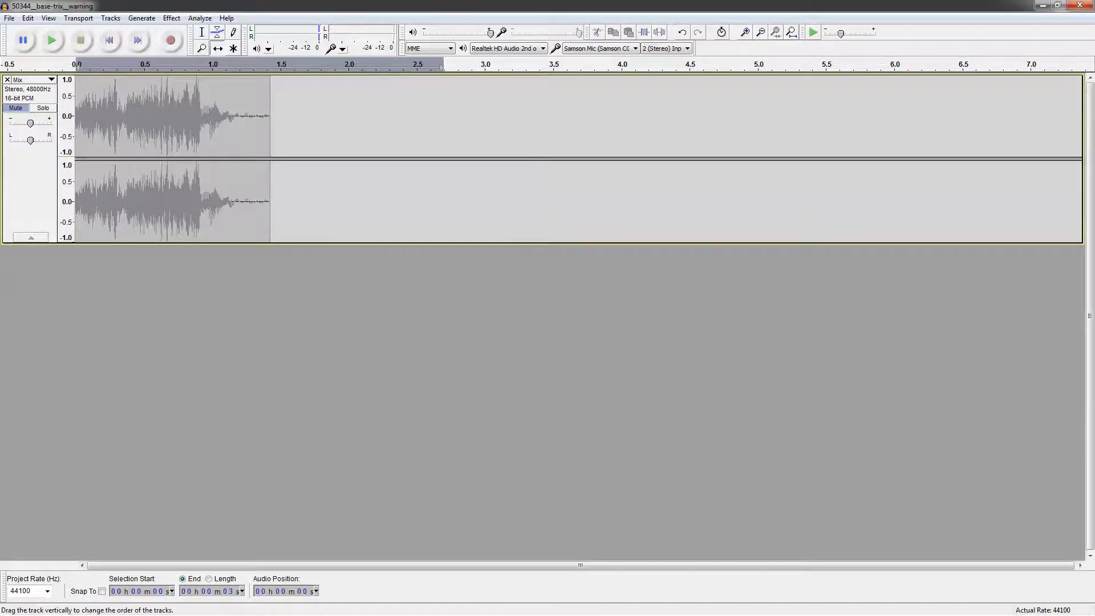
# Select the Mix track and examine its available sample rates without changing the rate
pyautogui.click(30, 188)
pyautogui.click(36, 79)
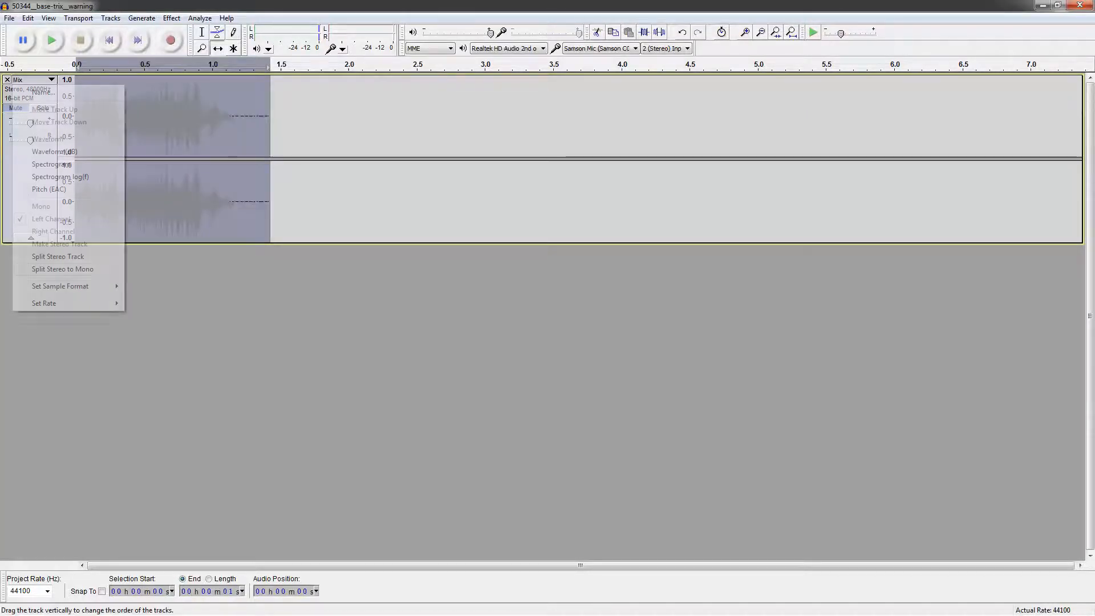
pyautogui.moveTo(63, 303)
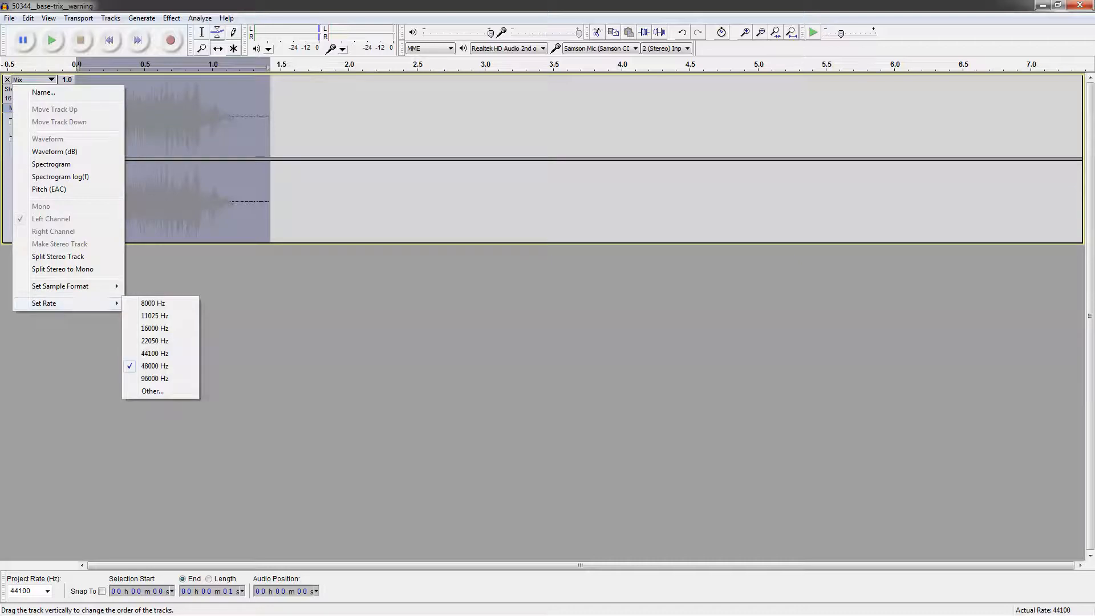
pyautogui.press('Escape')
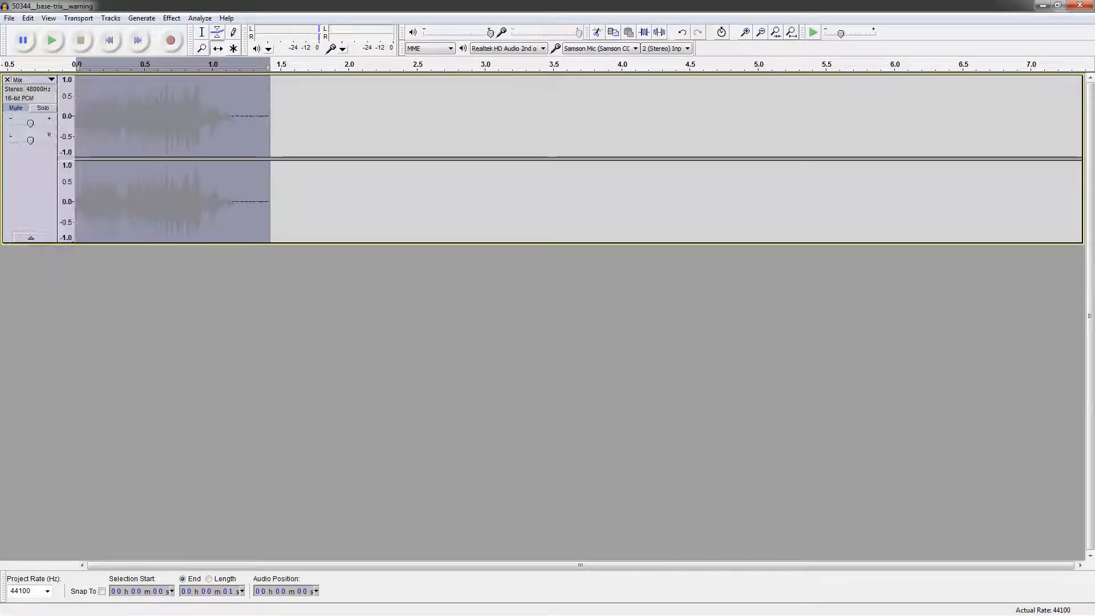
# Try to export the project's audio while the Mix track is muted
pyautogui.click(9, 18)
pyautogui.click(33, 175)
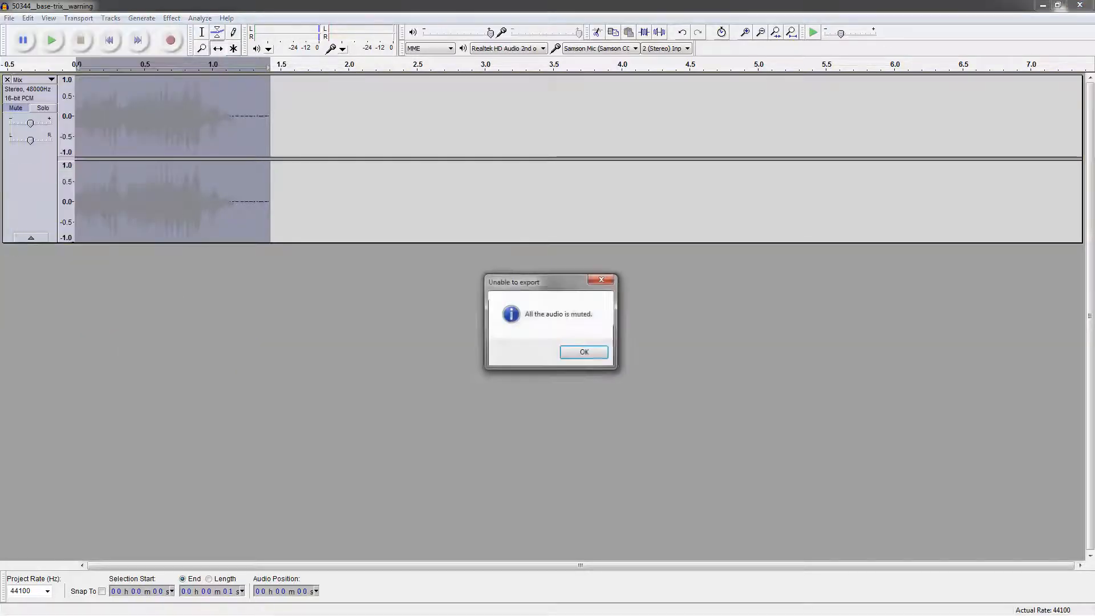
pyautogui.click(584, 353)
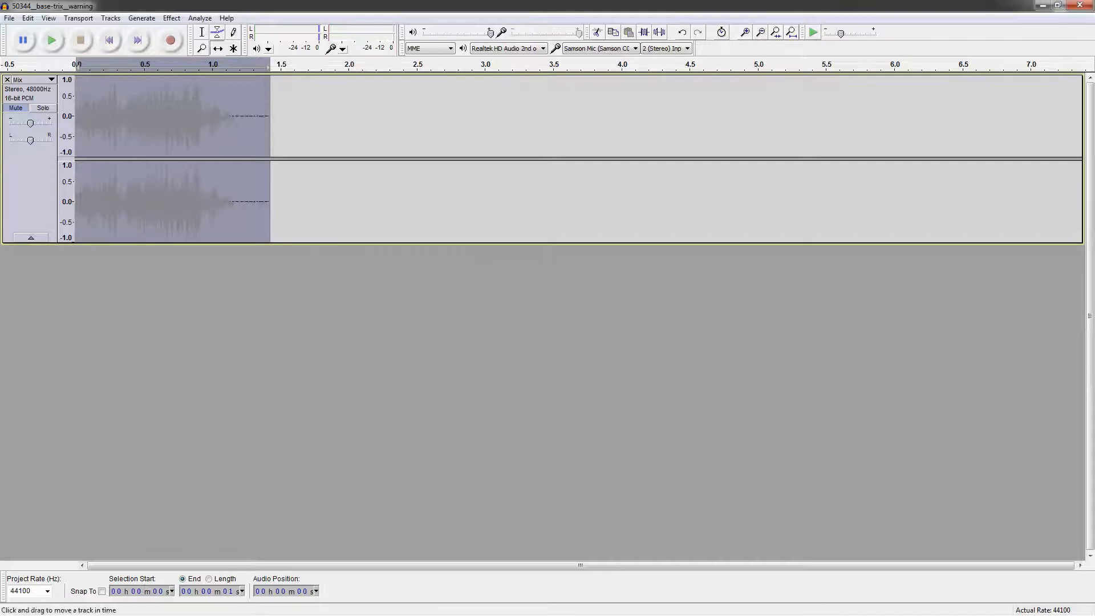
# Unmute the Mix track and export the project's audio to the Desktop as an MP3 file named warning, keeping the metadata as it is
pyautogui.click(16, 108)
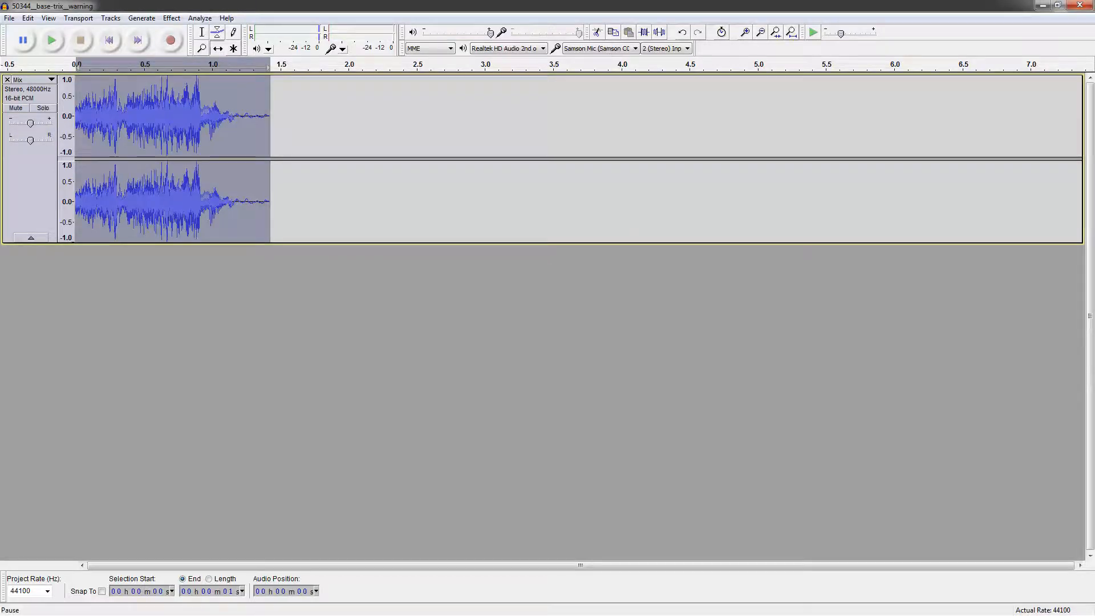
pyautogui.click(9, 18)
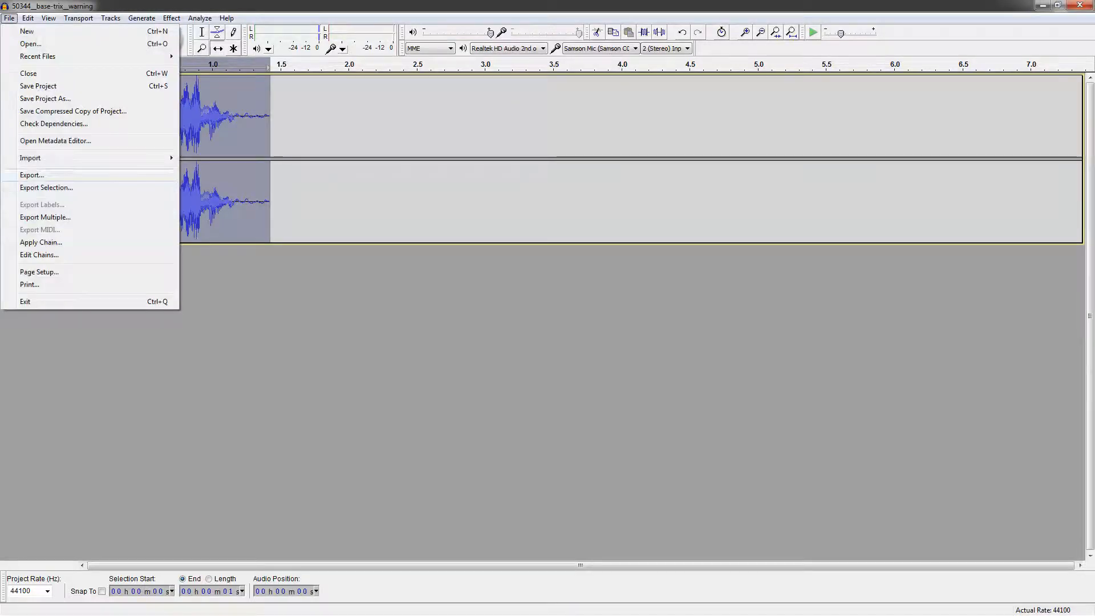
pyautogui.click(31, 175)
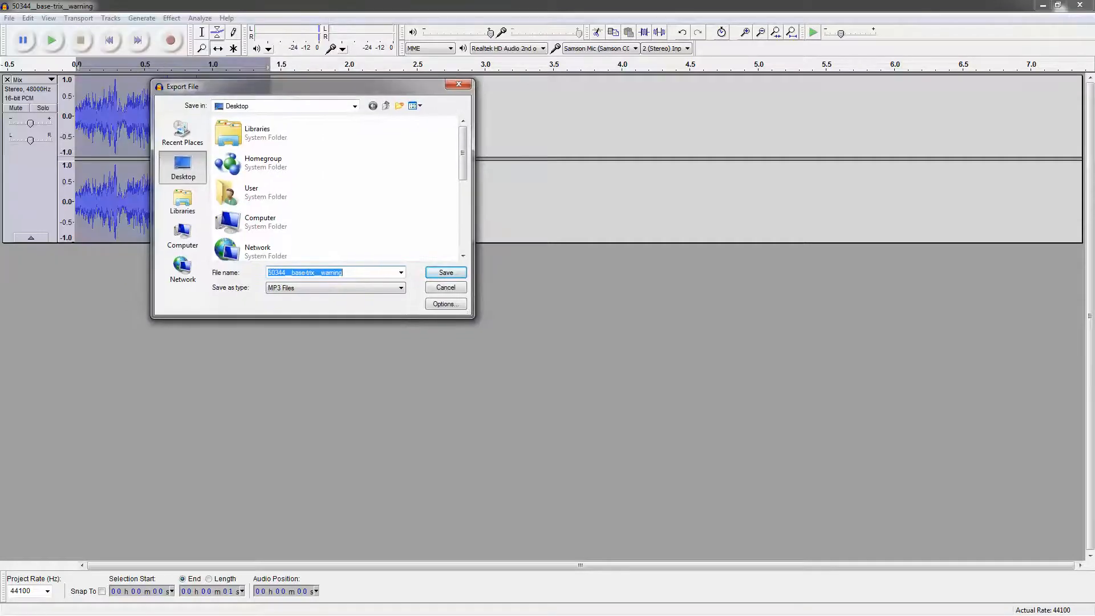
pyautogui.write('warn')
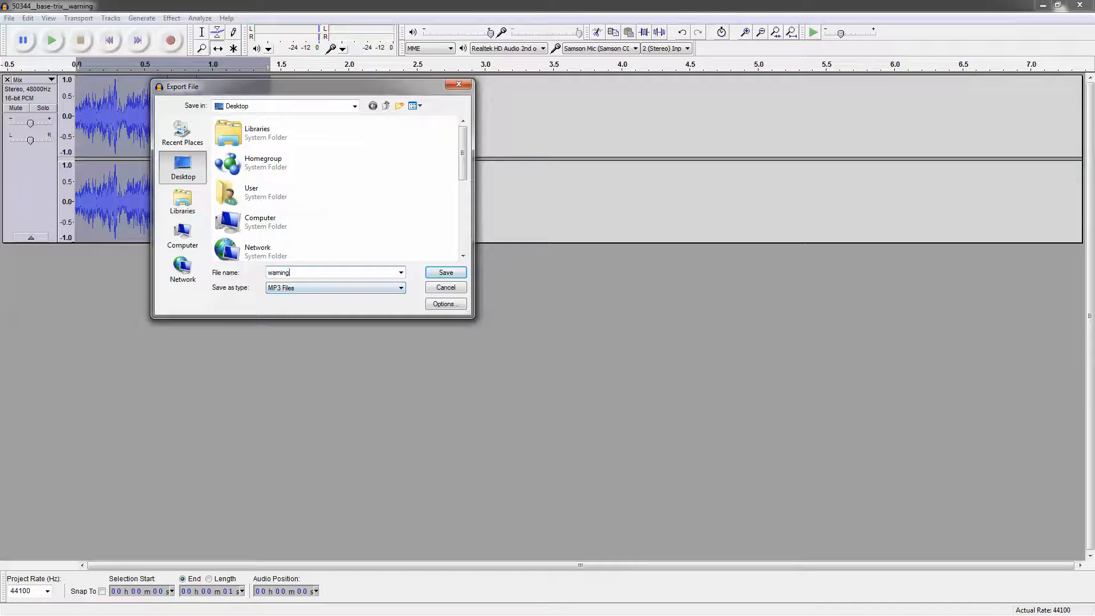
pyautogui.press('Return')
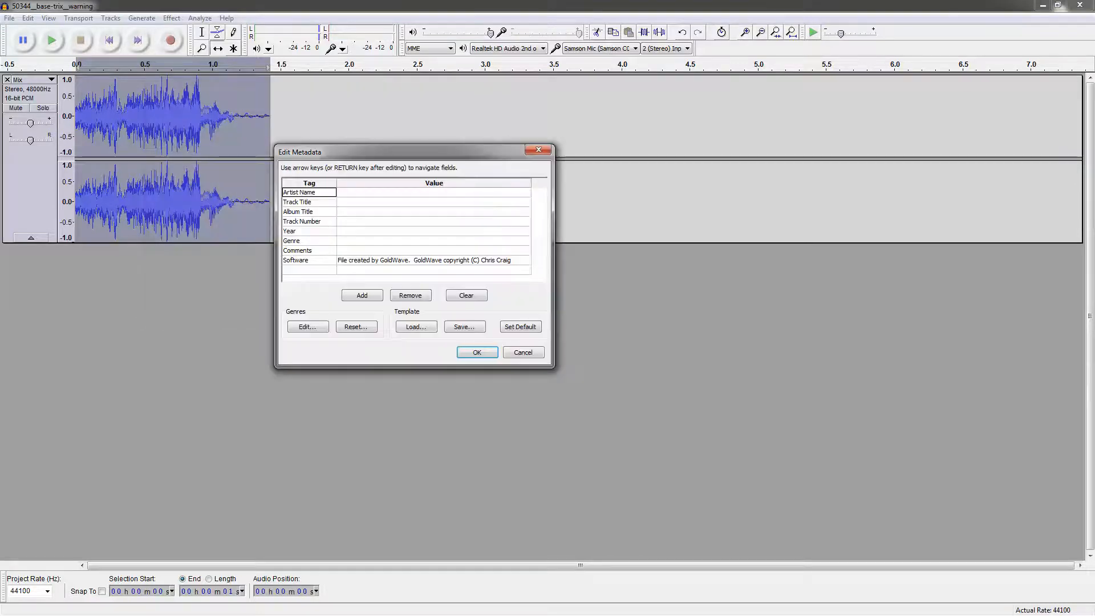
pyautogui.press('Return')
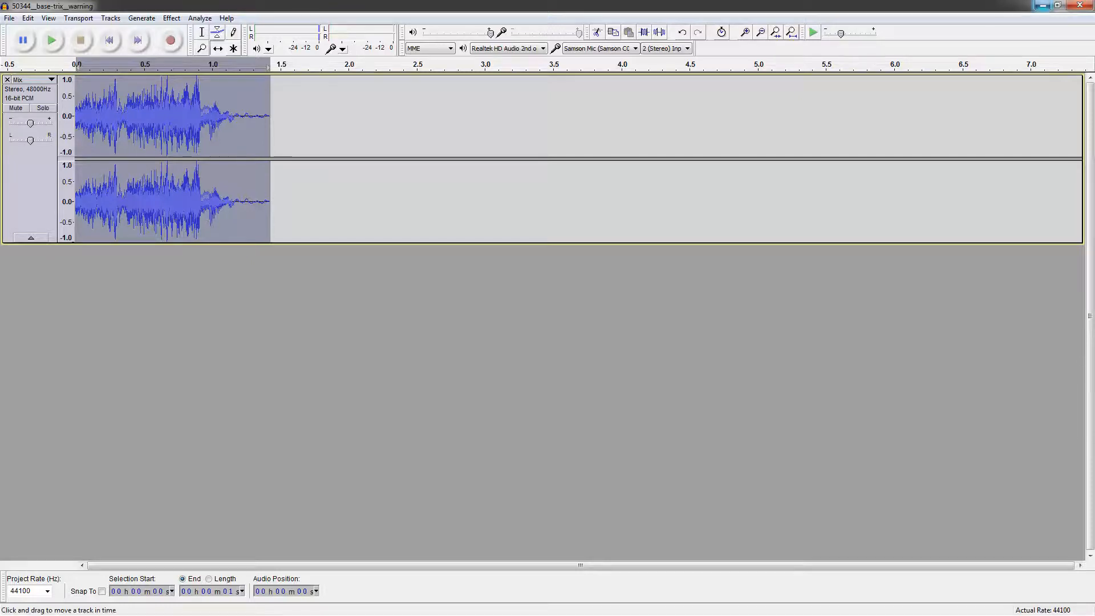
# Minimize the audio editor and open the map - compiling folder inside the desktop's Map making folder
pyautogui.click(1042, 5)
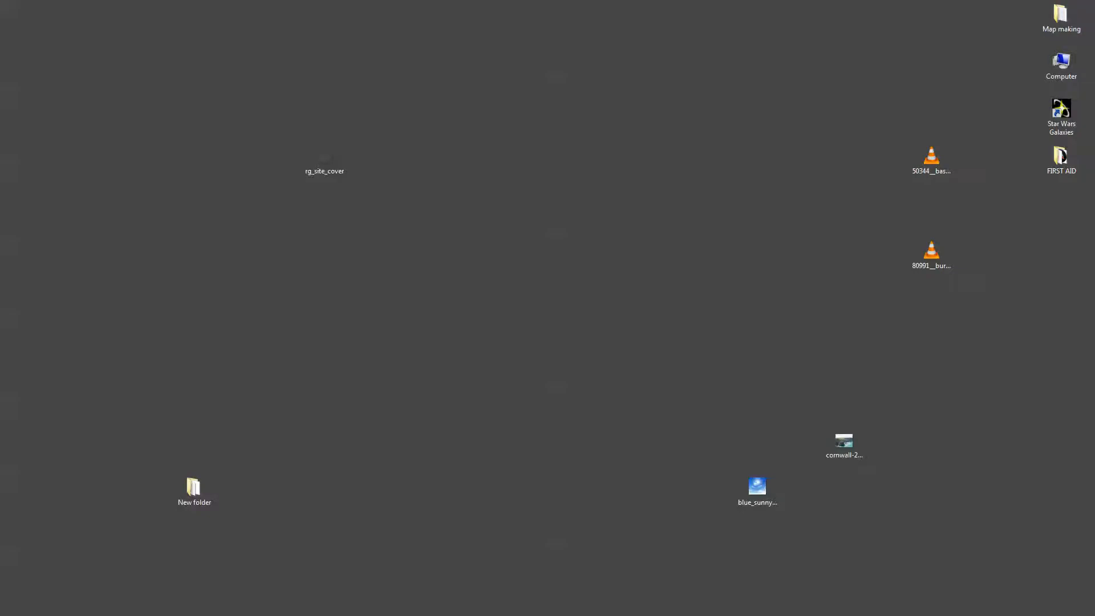
pyautogui.moveTo(1094, 103); pyautogui.dragTo(433, 54)
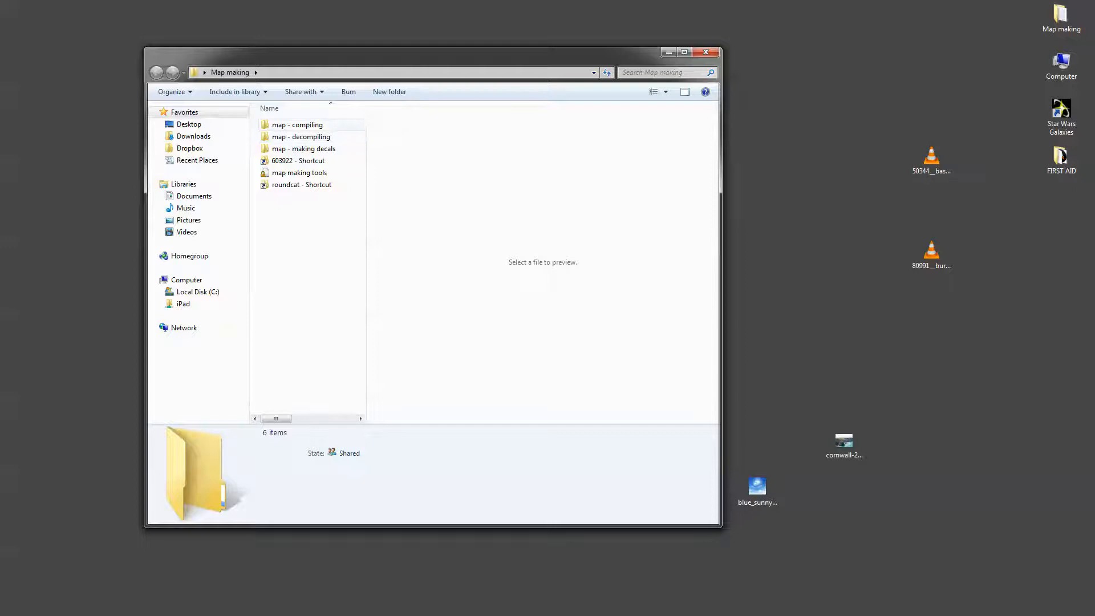
pyautogui.click(283, 125)
pyautogui.press('F2')
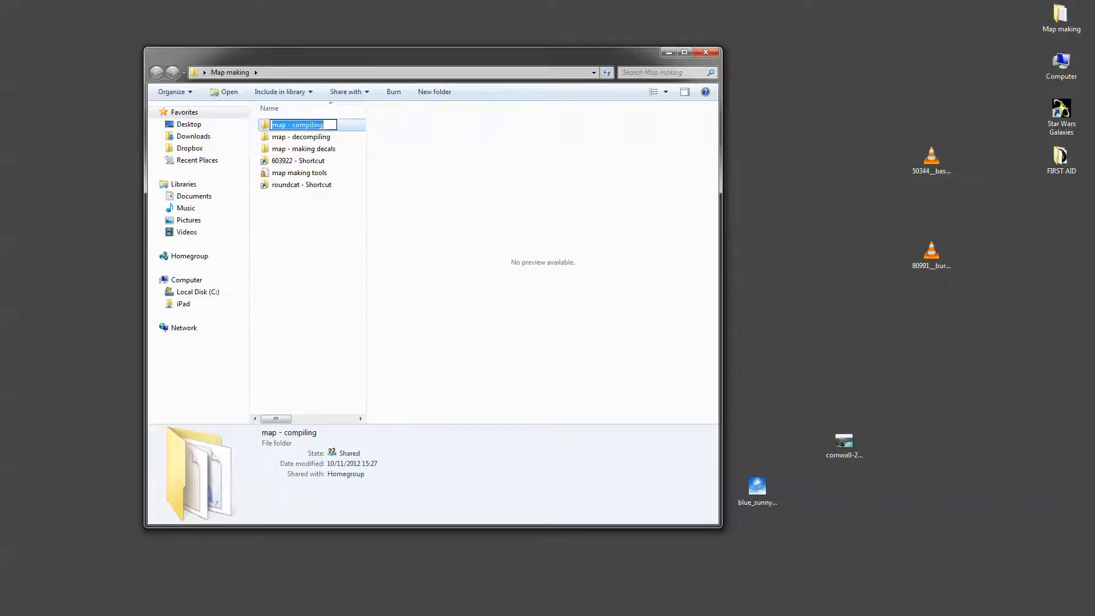
pyautogui.doubleClick(265, 125)
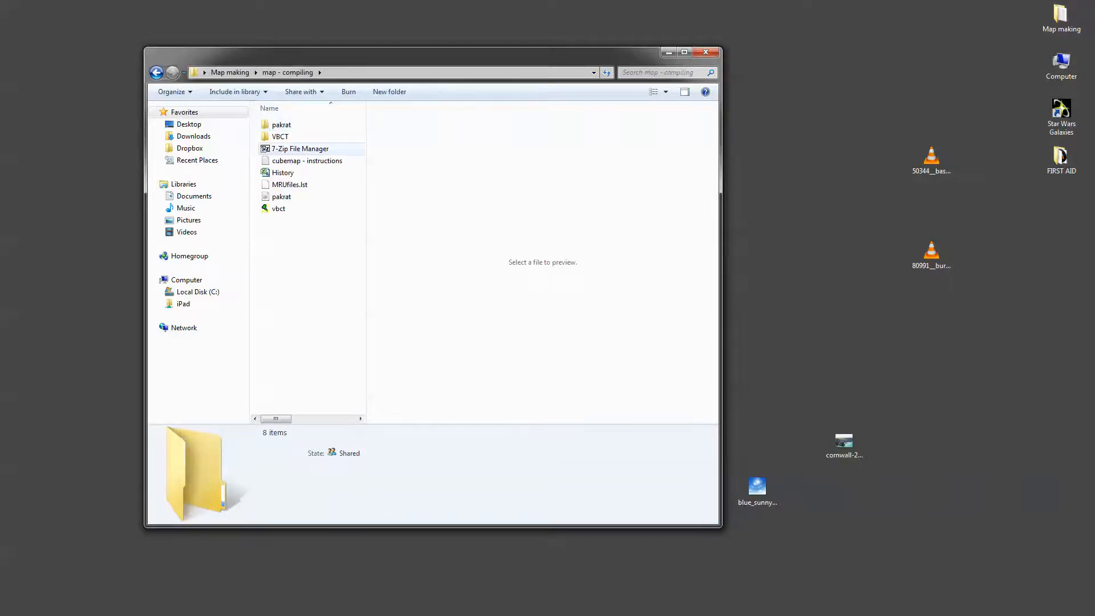
# Launch 7-Zip File Manager from the map - compiling folder and arrange its window beside the warning file on the desktop
pyautogui.click(300, 148)
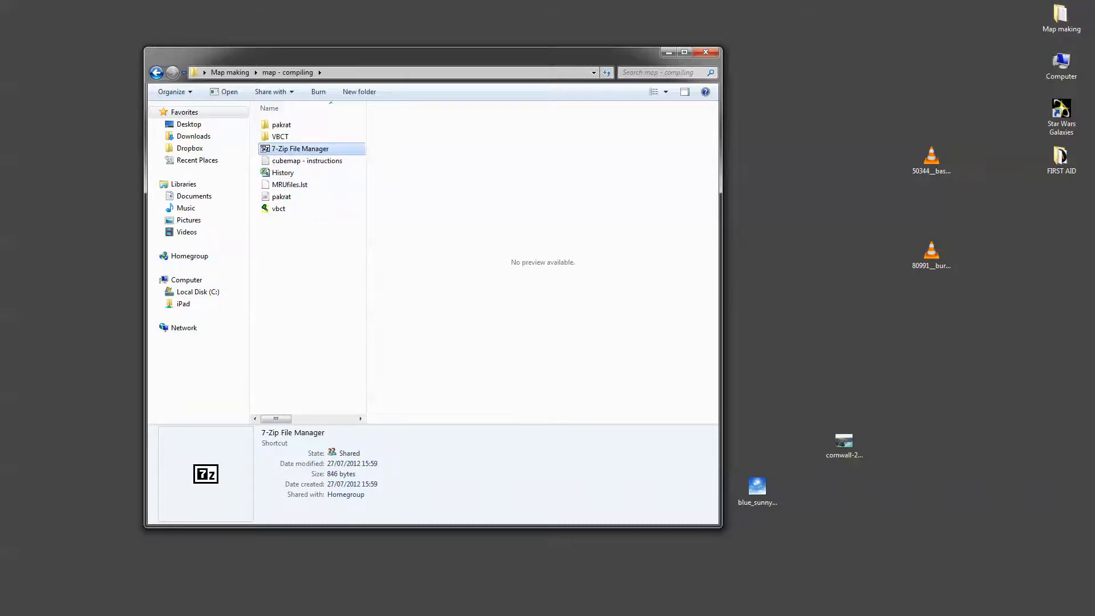
pyautogui.doubleClick(300, 148)
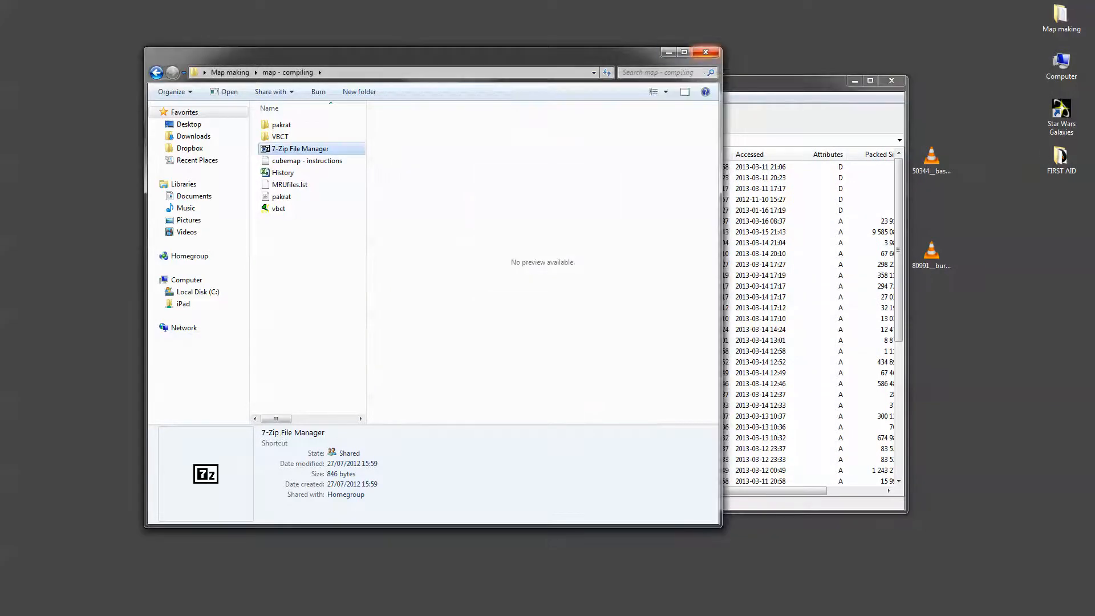
pyautogui.click(705, 53)
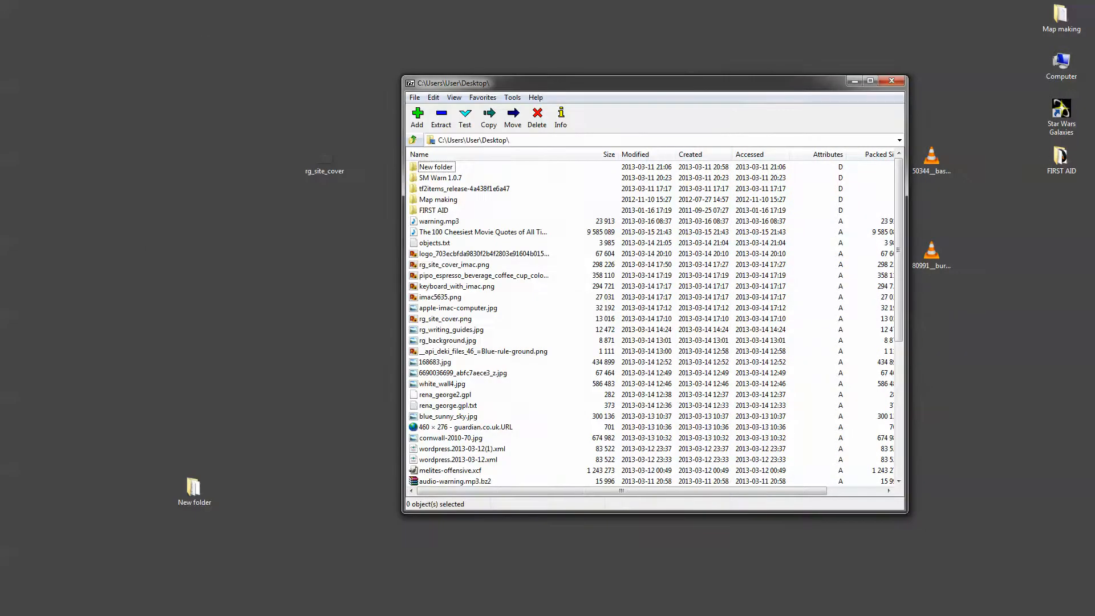
pyautogui.moveTo(514, 82); pyautogui.dragTo(342, 55)
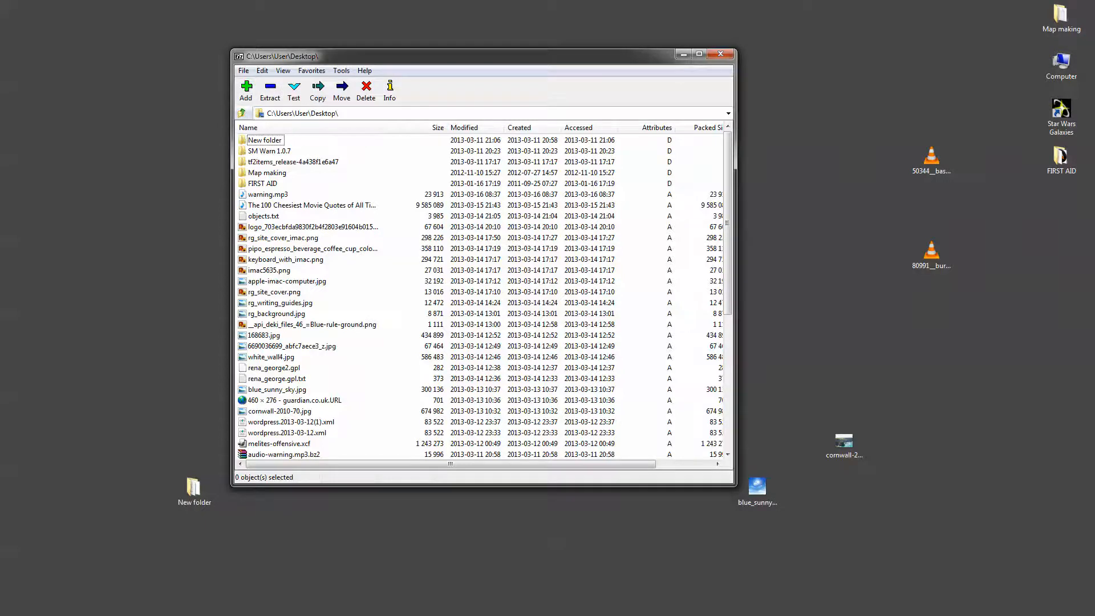
pyautogui.moveTo(1, 308); pyautogui.dragTo(114, 227)
pyautogui.click(250, 194)
pyautogui.rightClick(249, 194)
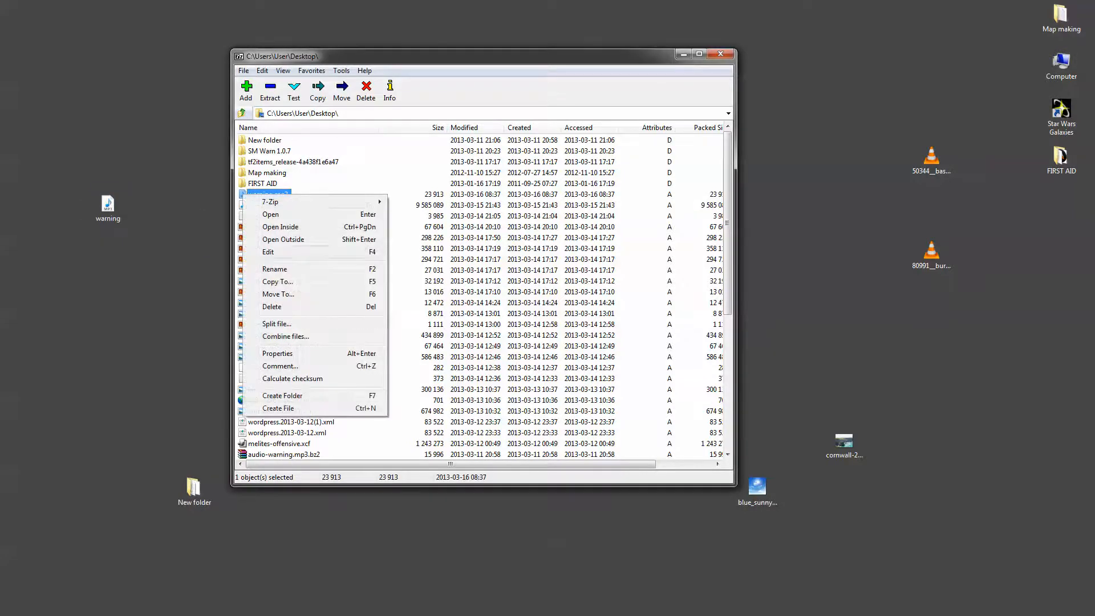
pyautogui.click(272, 306)
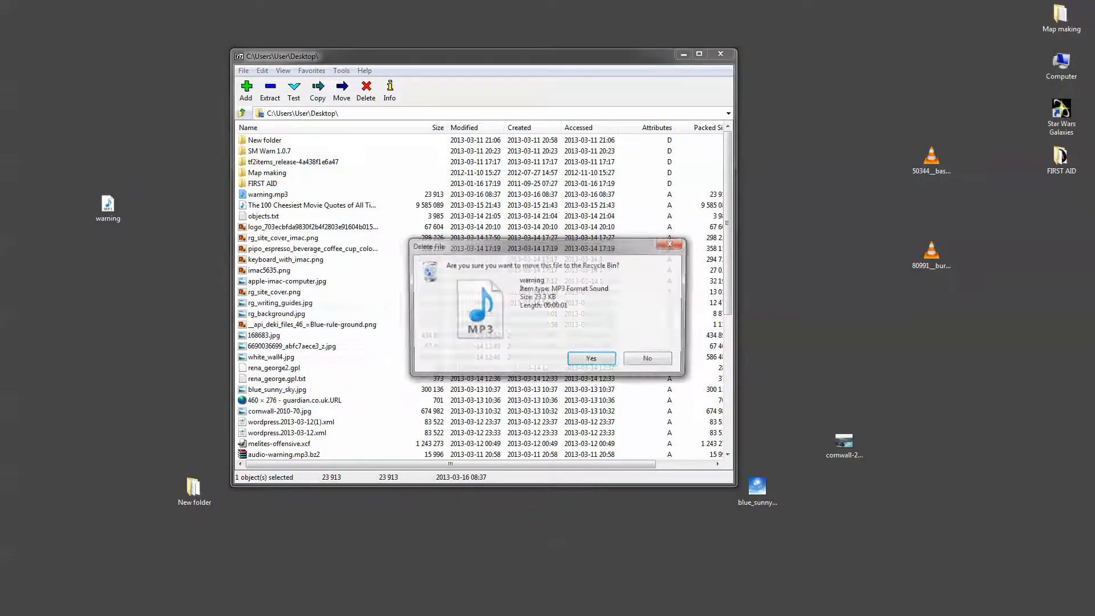
pyautogui.click(647, 358)
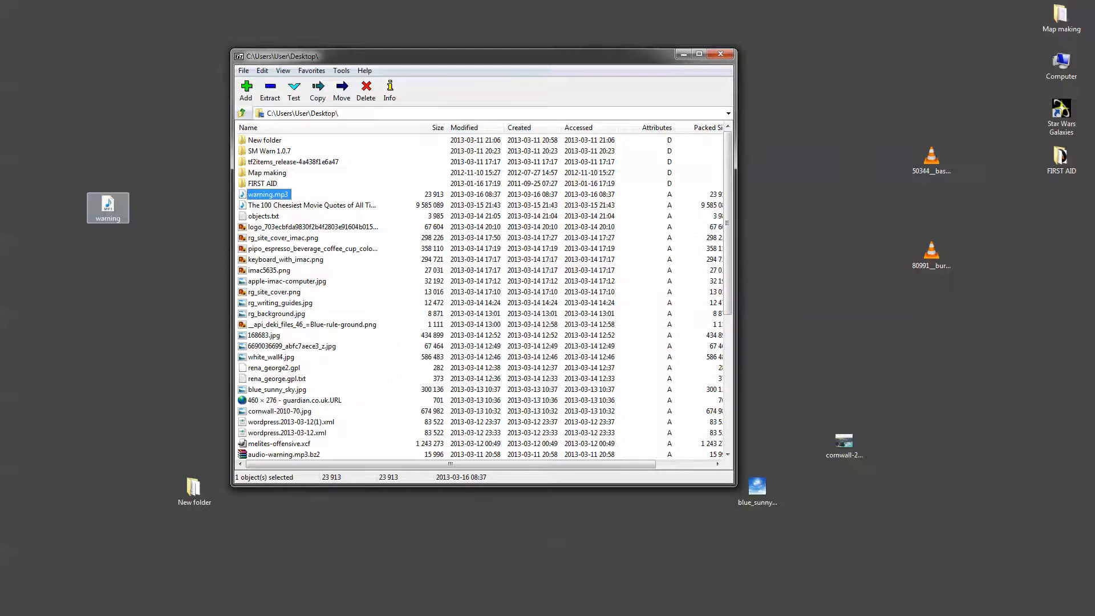
# Rename the exported warning file on the desktop as warning-2
pyautogui.rightClick(108, 208)
pyautogui.click(127, 429)
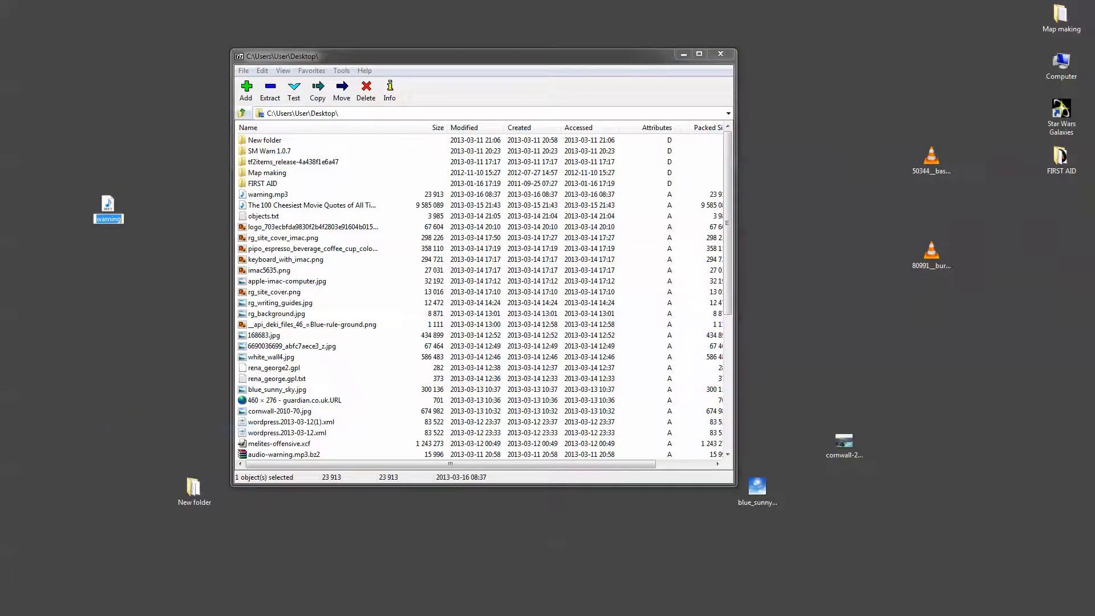
pyautogui.click(115, 218)
pyautogui.write('-2')
pyautogui.press('Return')
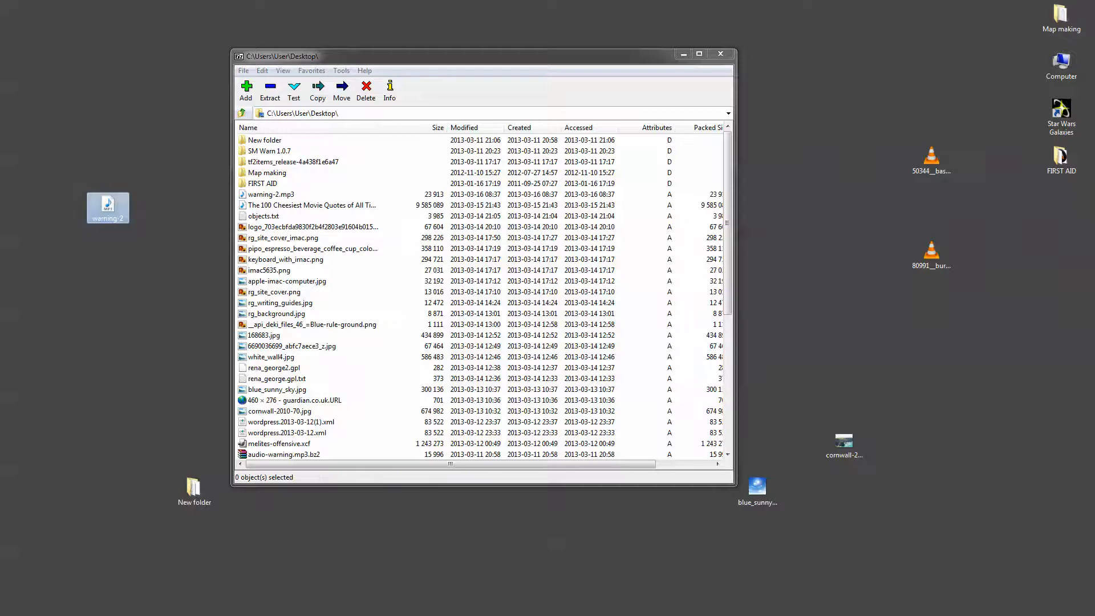
pyautogui.click(146, 239)
# Compress the warning-2 MP3 into the archive warning-2.mp3.bz2 using the bzip2 format
pyautogui.moveTo(1094, 149); pyautogui.dragTo(711, 127)
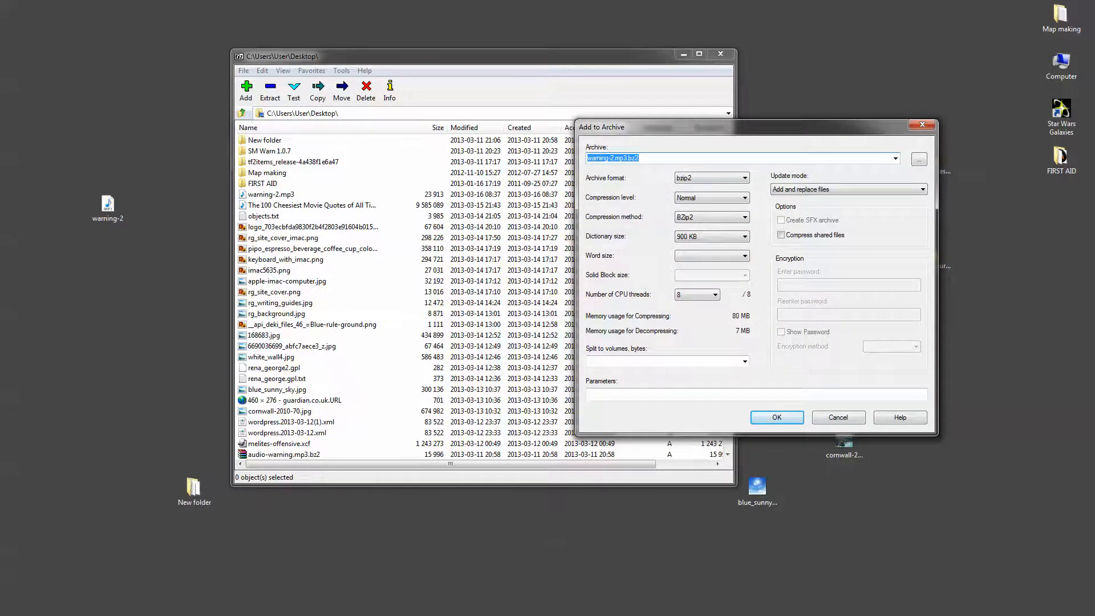
pyautogui.click(712, 178)
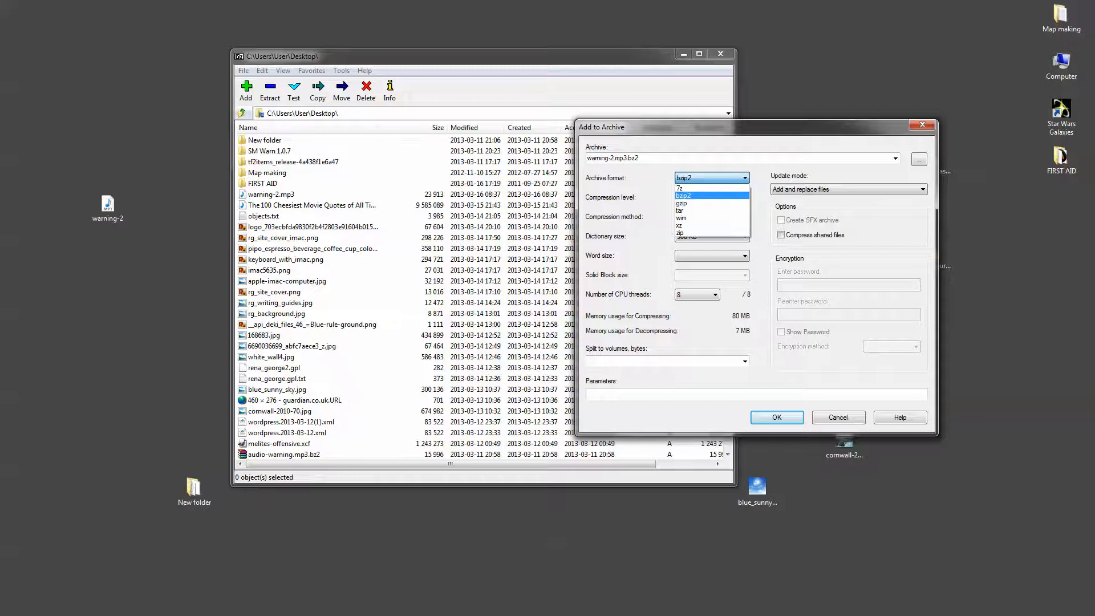
pyautogui.click(711, 195)
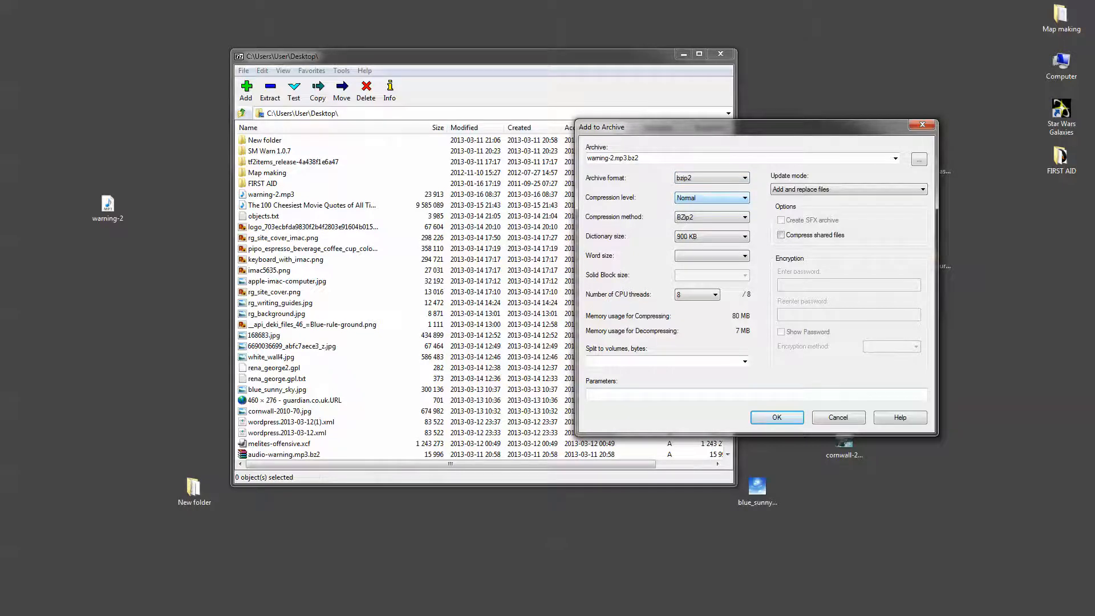
pyautogui.click(776, 417)
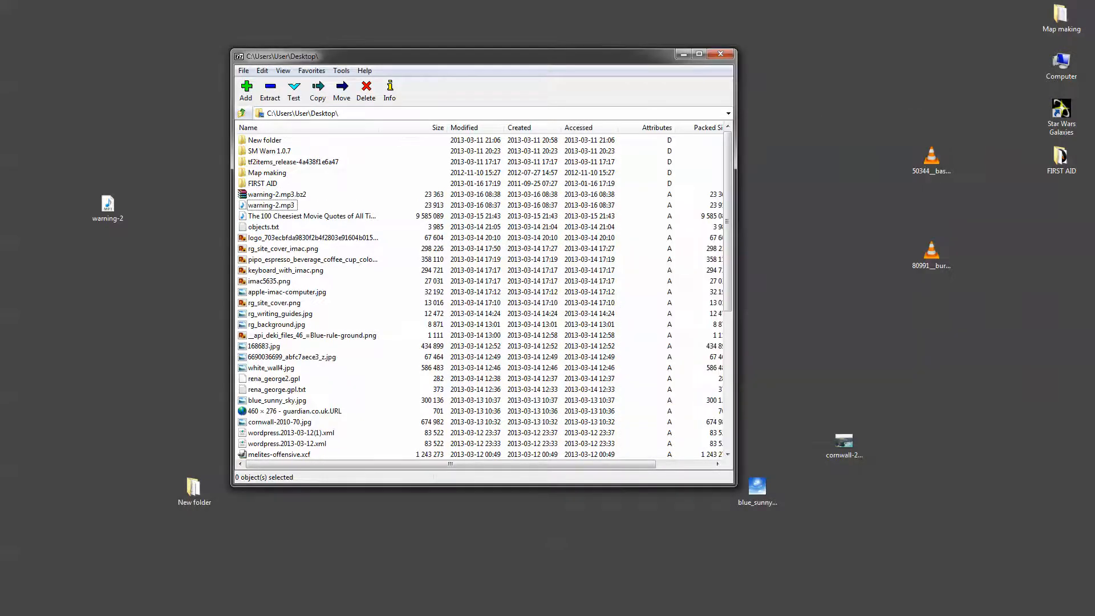
# Compare the file sizes of warning-2.mp3.bz2 and warning-2.mp3 in the 7-Zip file list
pyautogui.click(277, 194)
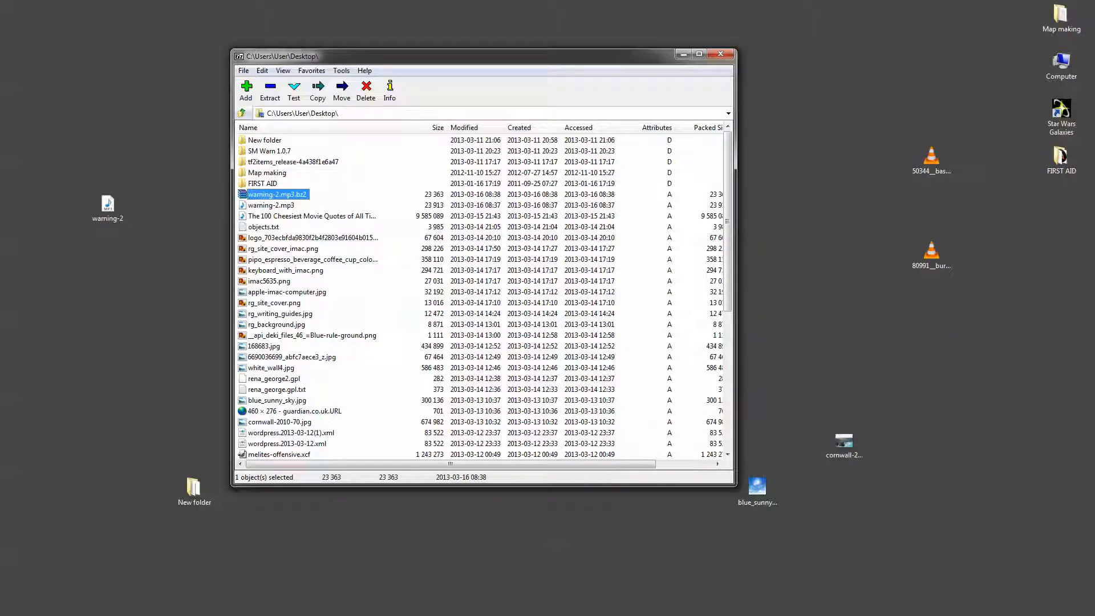
pyautogui.hotkey('shift', 'Down')
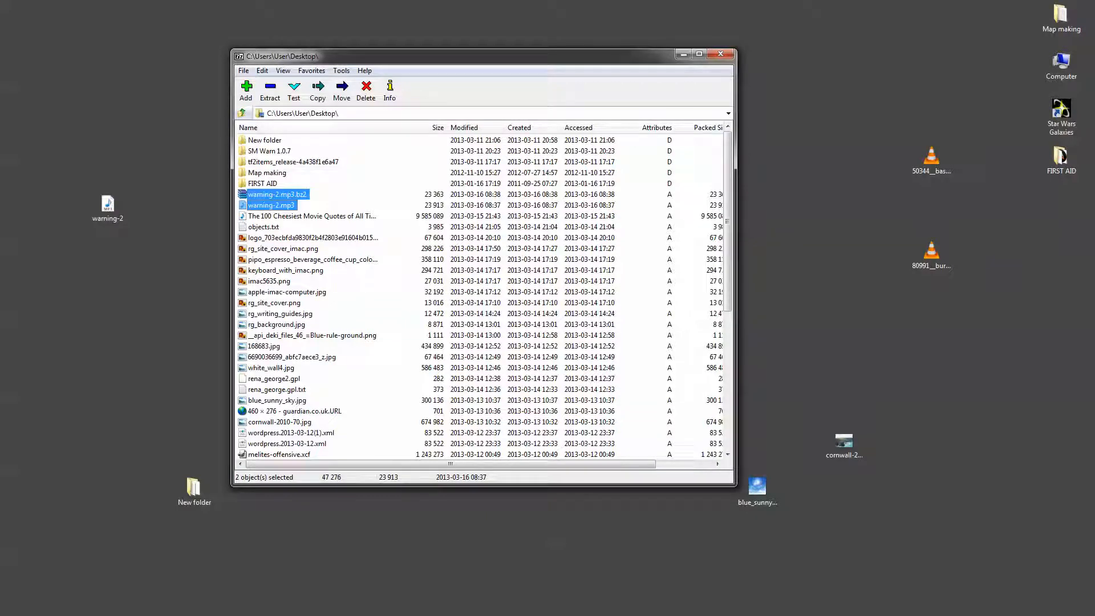
pyautogui.click(302, 114)
pyautogui.click(277, 194)
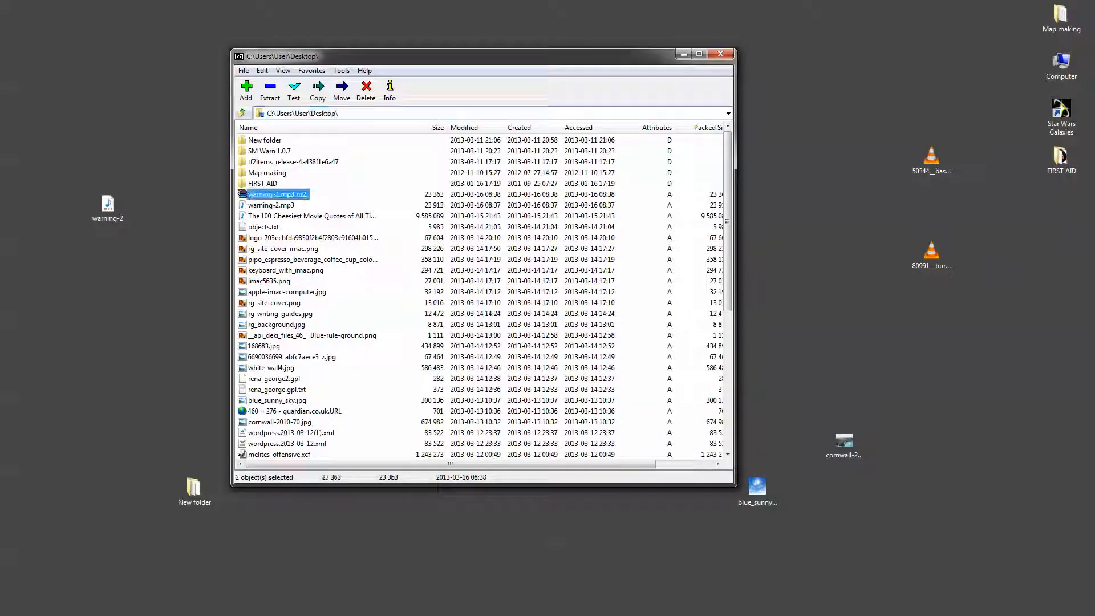
pyautogui.click(272, 205)
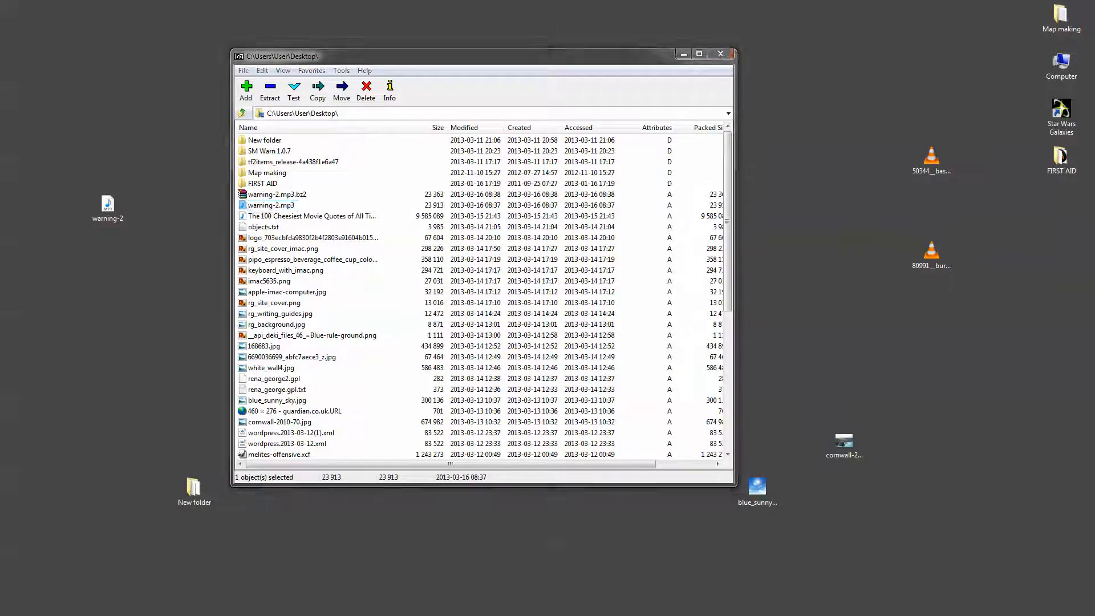
# Place the bz2 archive beneath warning-2 on the desktop and pack both files into a compressed (zipped) folder
pyautogui.moveTo(272, 205); pyautogui.dragTo(123, 255)
pyautogui.click(61, 160)
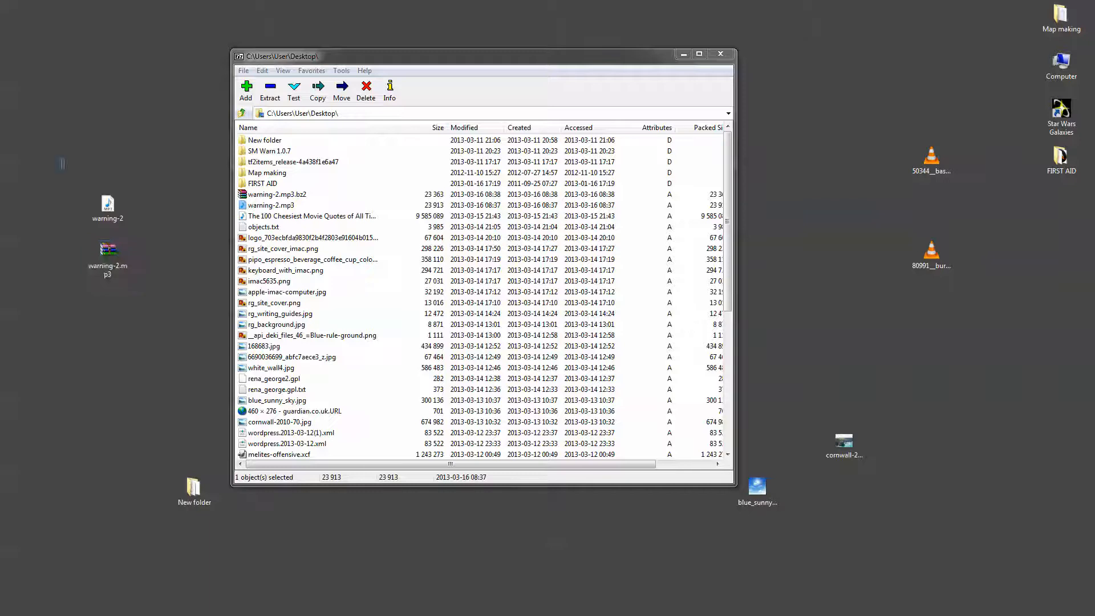
pyautogui.moveTo(61, 160); pyautogui.dragTo(121, 257)
pyautogui.rightClick(100, 237)
pyautogui.click(79, 240)
pyautogui.moveTo(79, 172); pyautogui.dragTo(121, 257)
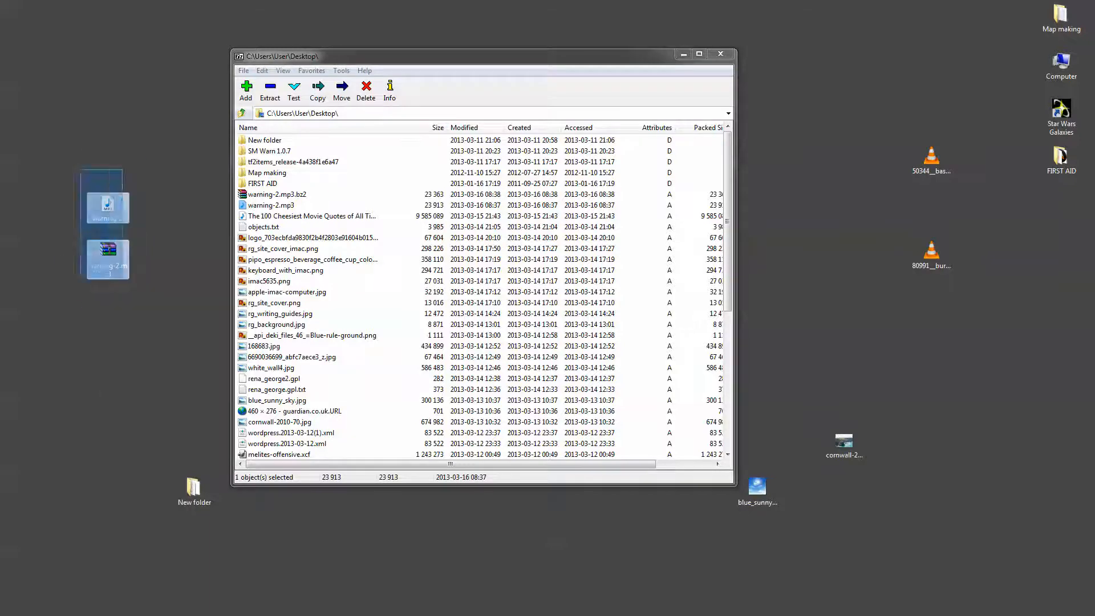
pyautogui.rightClick(105, 250)
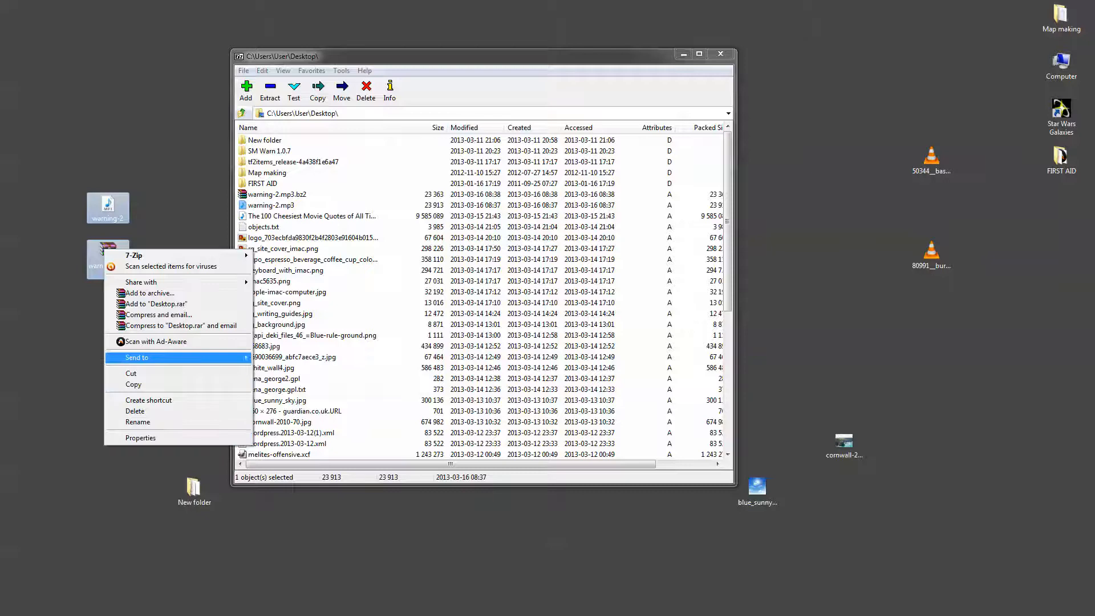
pyautogui.moveTo(172, 357)
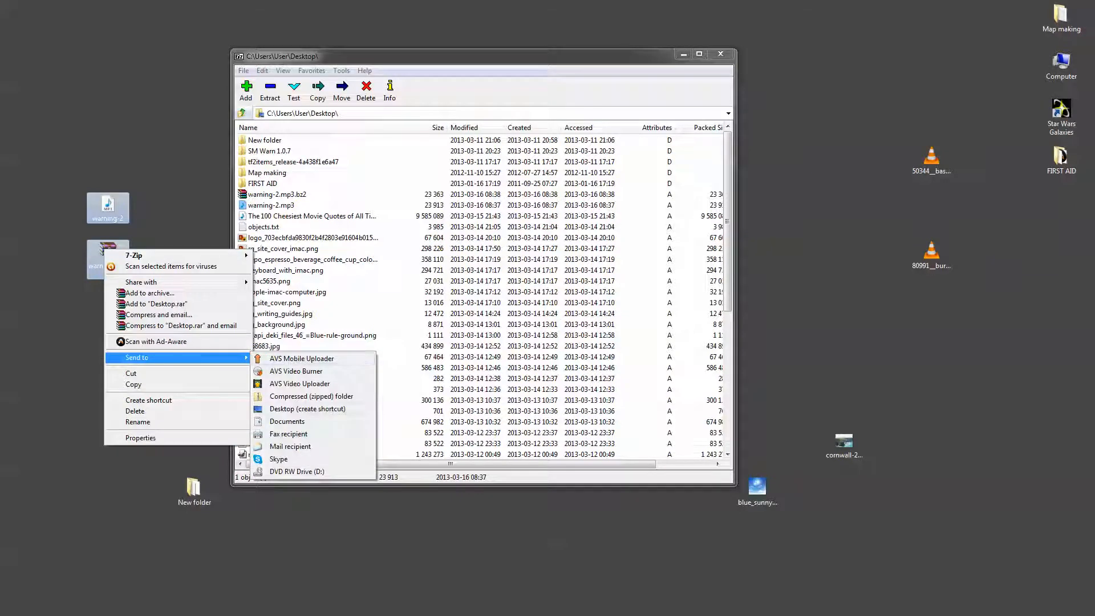
pyautogui.click(310, 396)
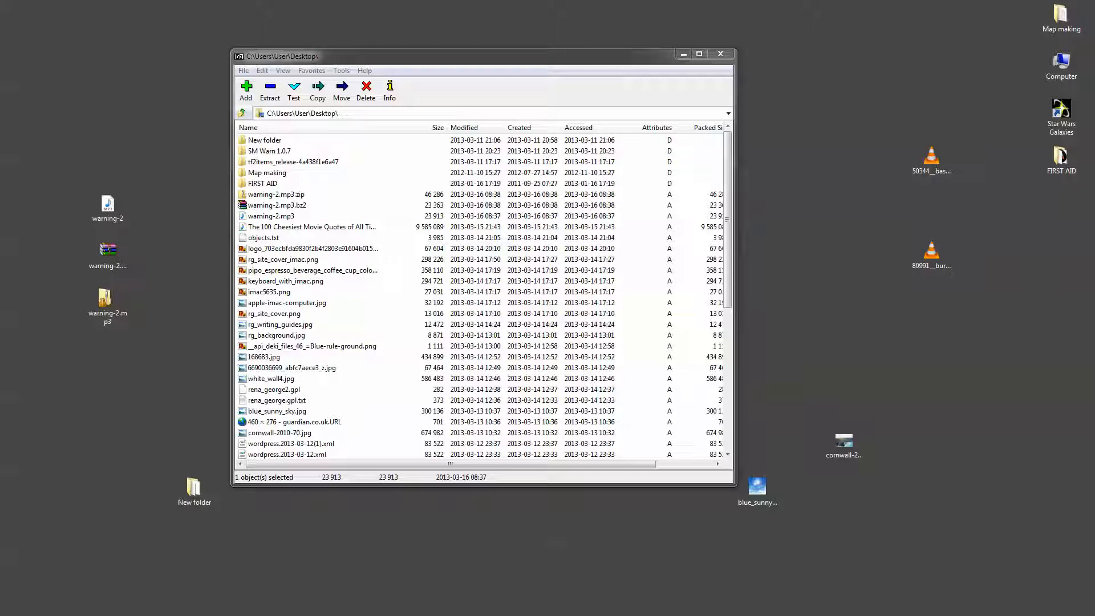
# Move the new zip file above the warning-2 MP3 on the desktop
pyautogui.click(104, 299)
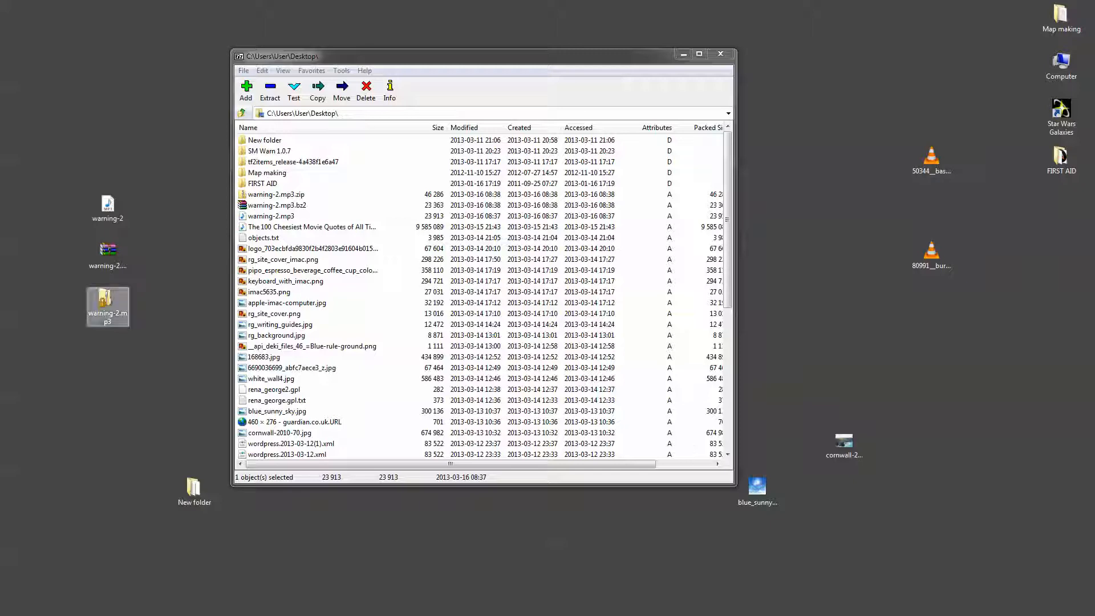
pyautogui.moveTo(105, 300); pyautogui.dragTo(152, 116)
pyautogui.click(149, 129)
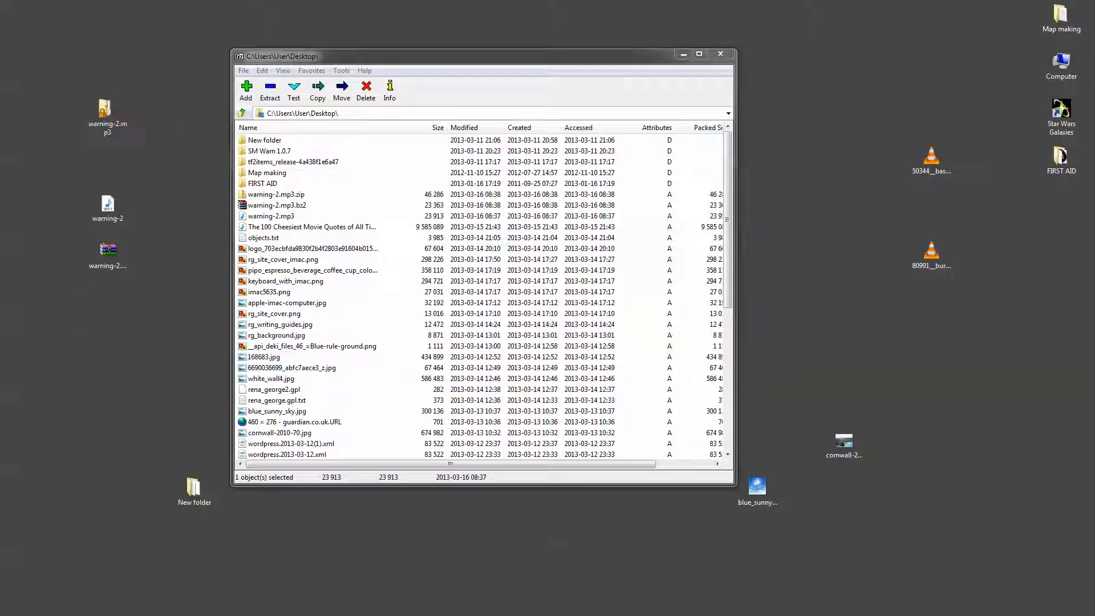